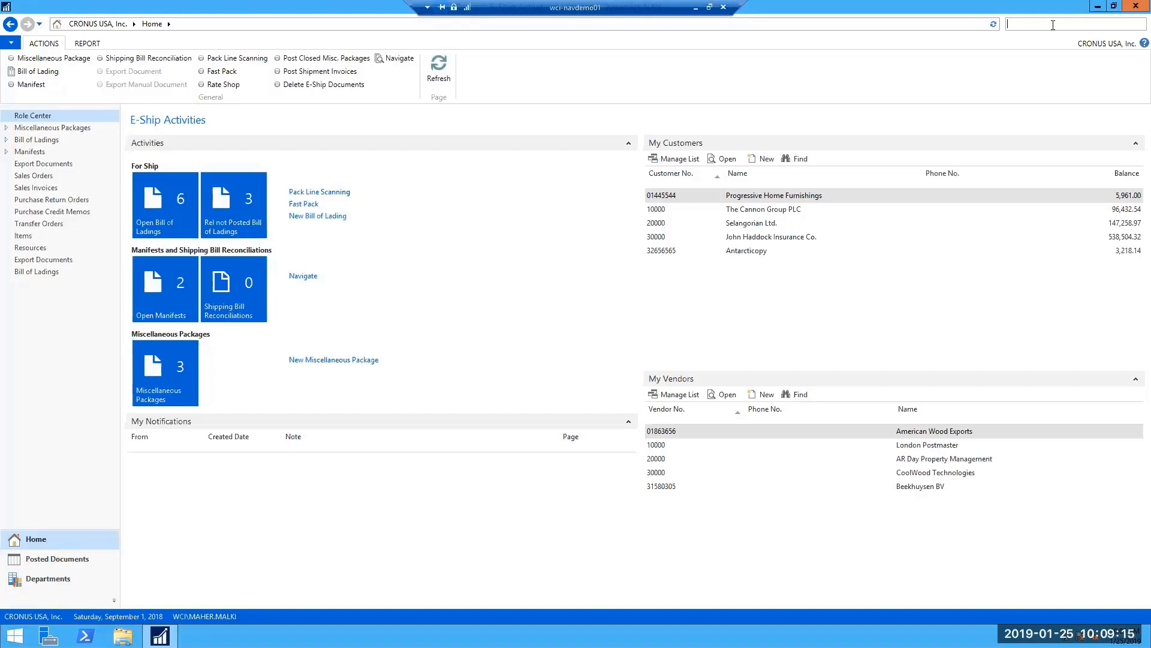
# Step: Search for the sales orders page and open the Sales Orders list
pyautogui.write('sales ord')
pyautogui.write('er')
pyautogui.click(886, 40)
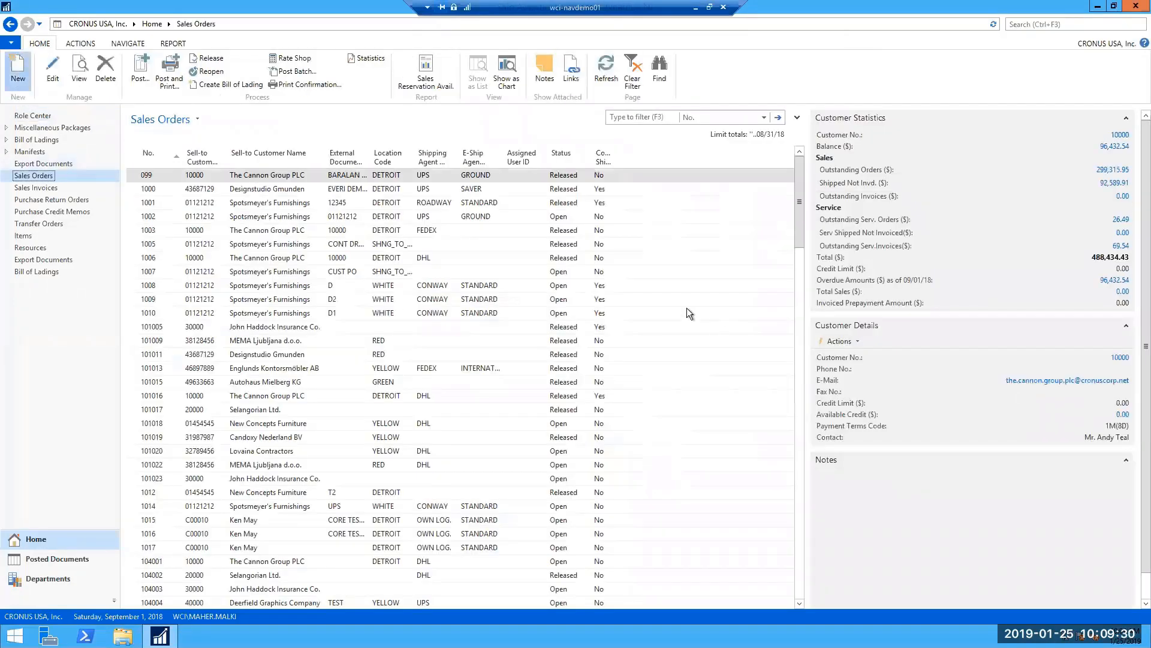
# Step: Create a new sales order with The Cannon Group PLC as the sell-to customer
pyautogui.hotkey('ctrl', 'n')
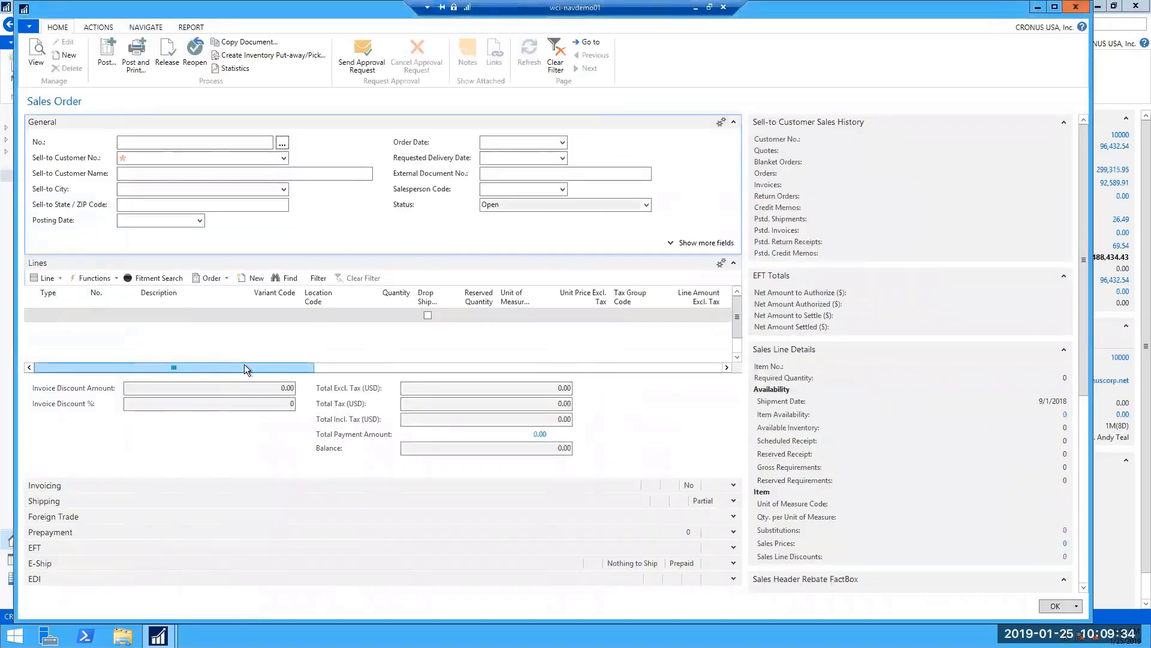
pyautogui.write('the can')
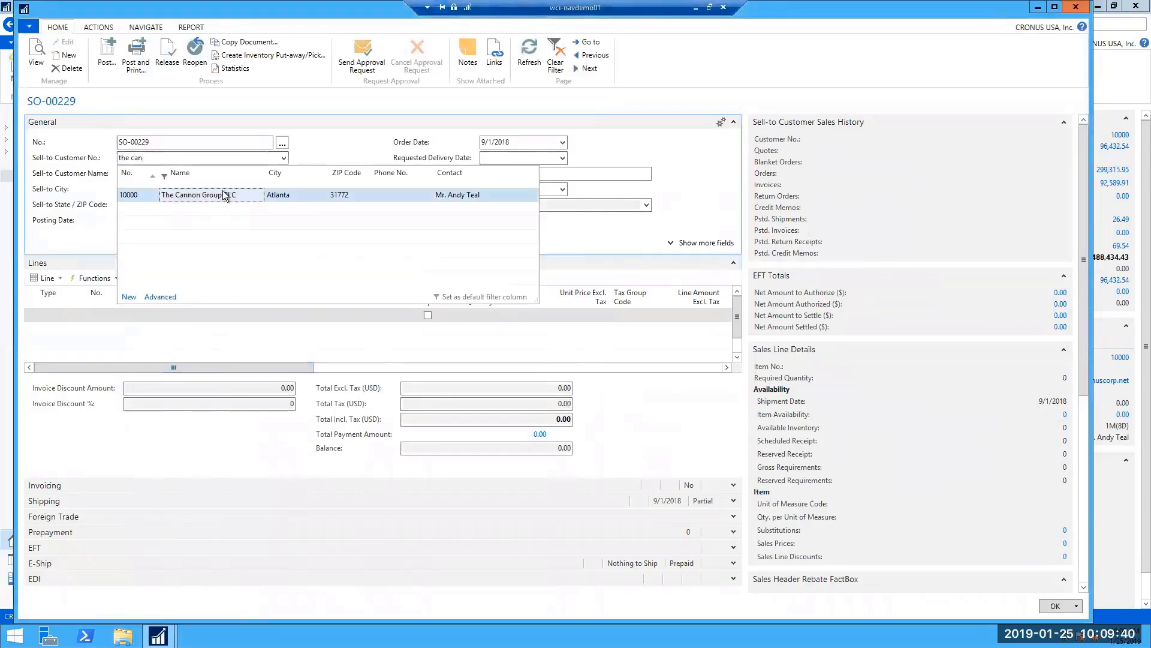
pyautogui.click(252, 193)
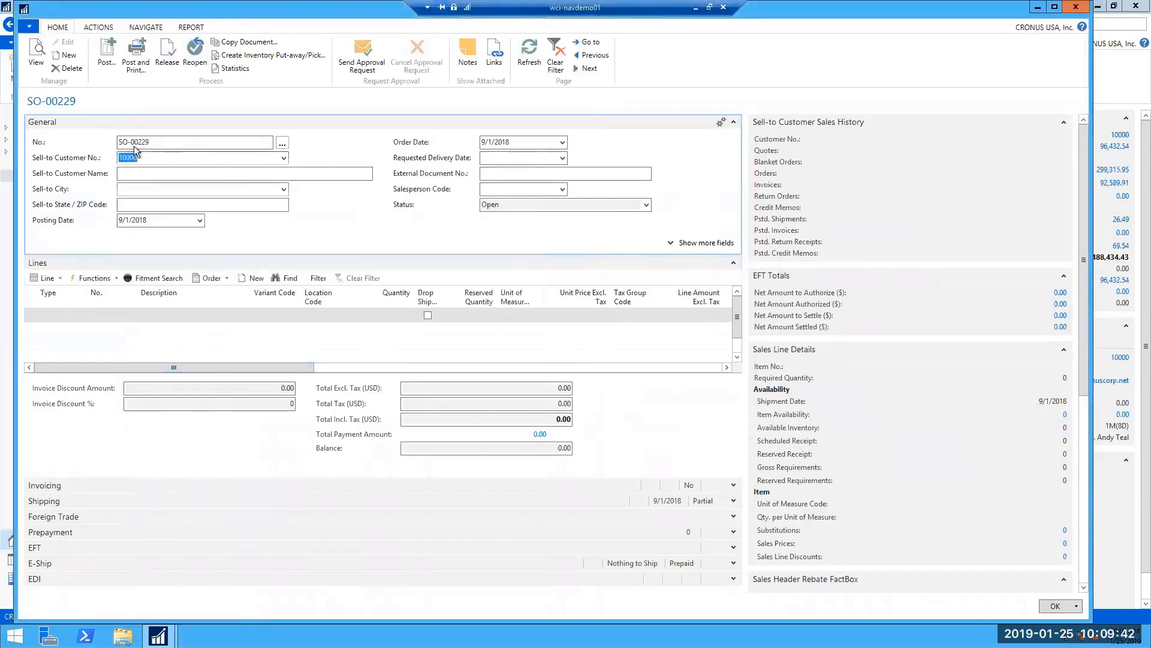
pyautogui.press('Tab')
# Step: Add an order line of type Item for item C-100, Cable for connection
pyautogui.click(50, 319)
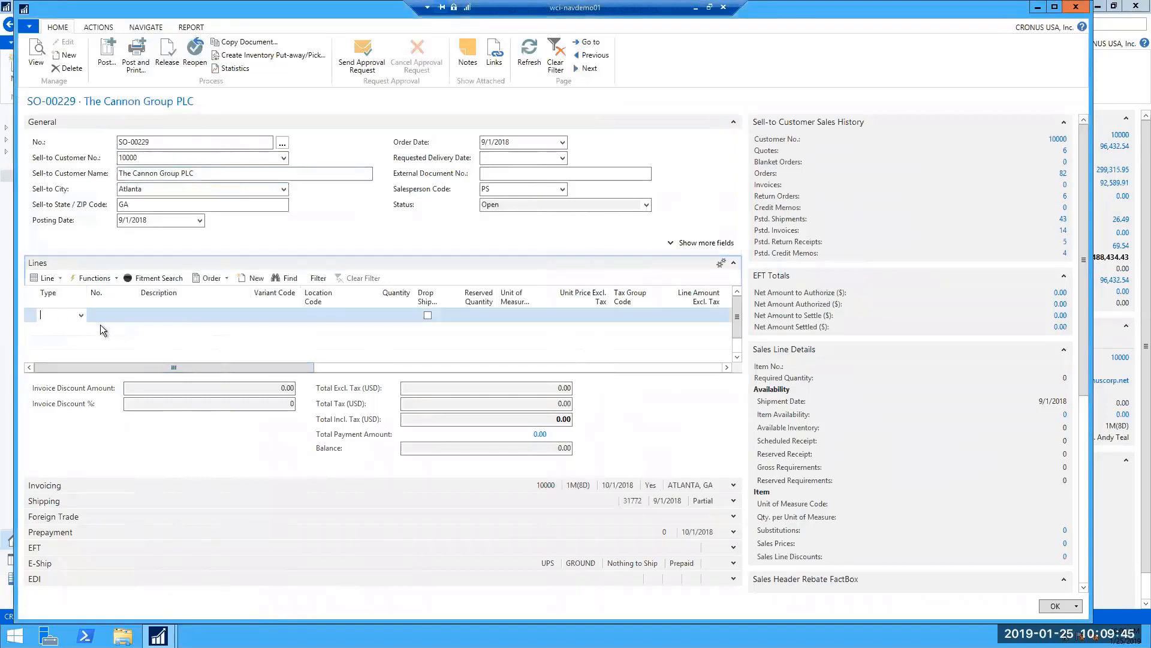
pyautogui.write('i')
pyautogui.press('Tab')
pyautogui.write('c')
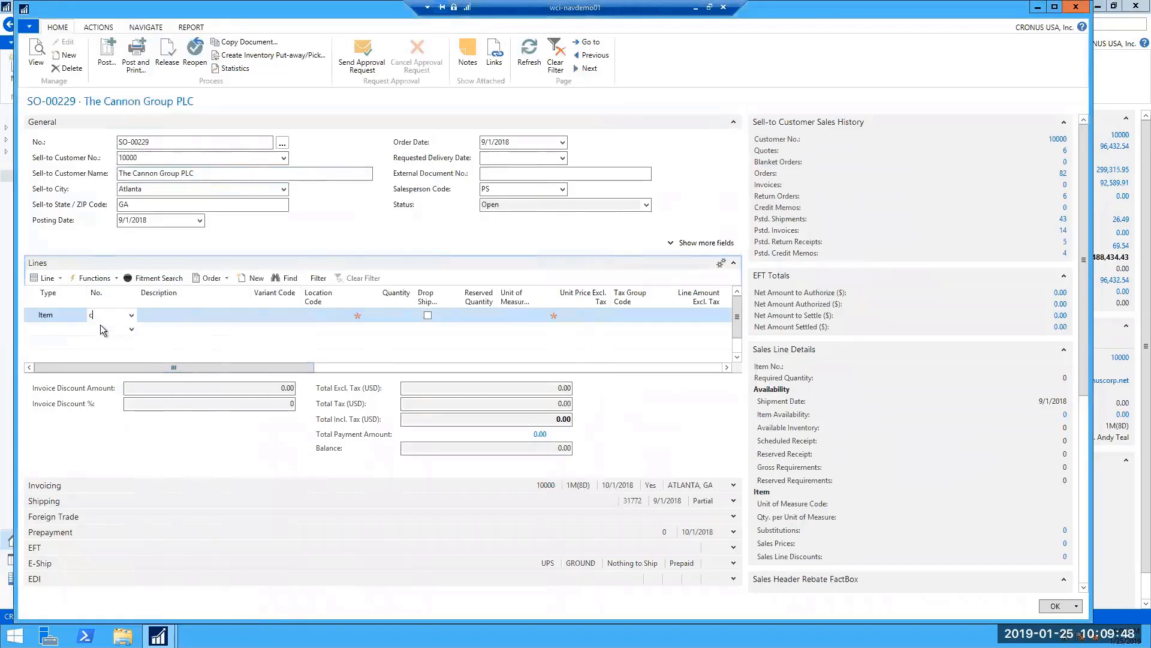
pyautogui.write('-100')
pyautogui.press('Tab')
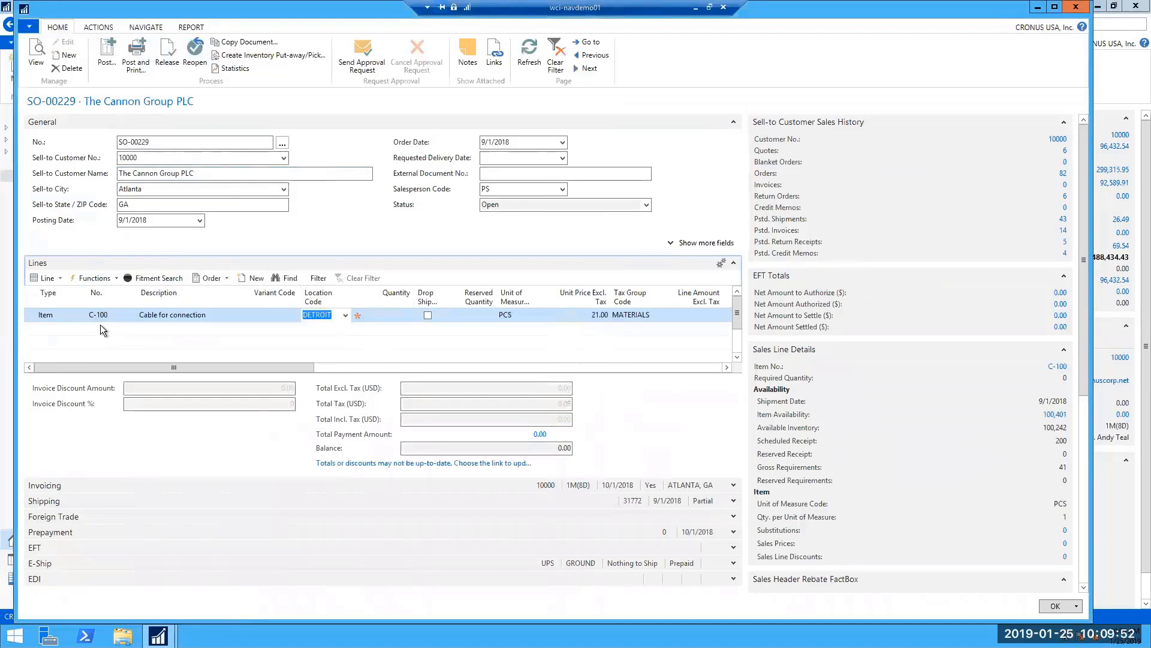
# Step: Set the C-100 line's quantity to 5, then release the sales order and close it
pyautogui.press('Tab')
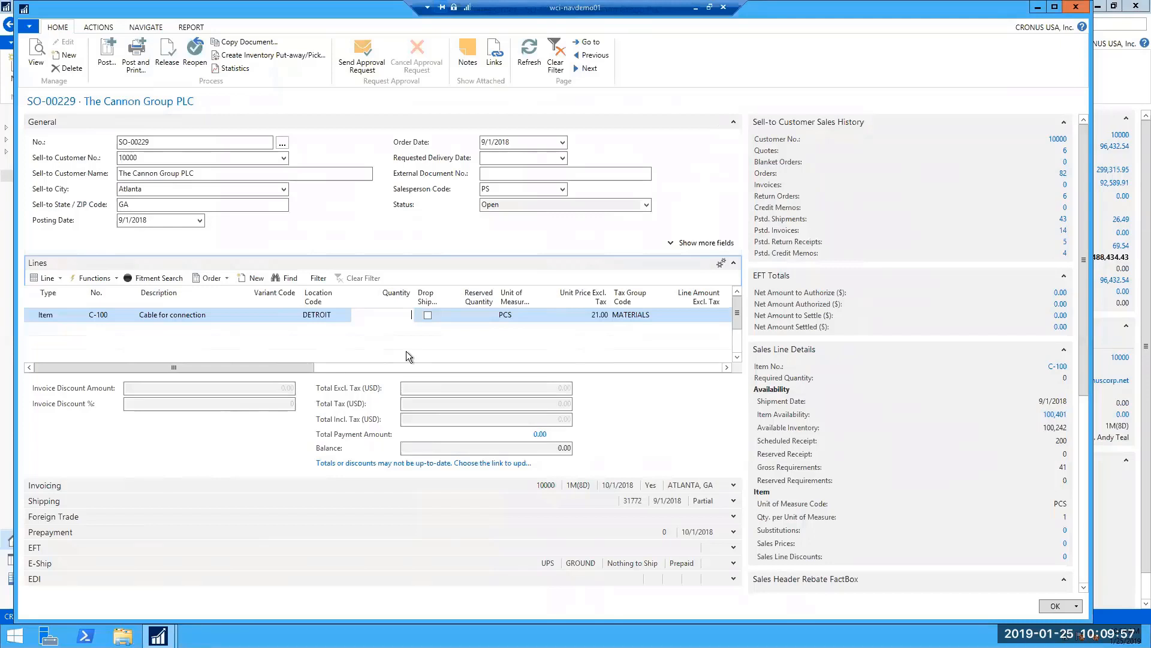
pyautogui.press('BackSpace')
pyautogui.write('5')
pyautogui.press('Tab')
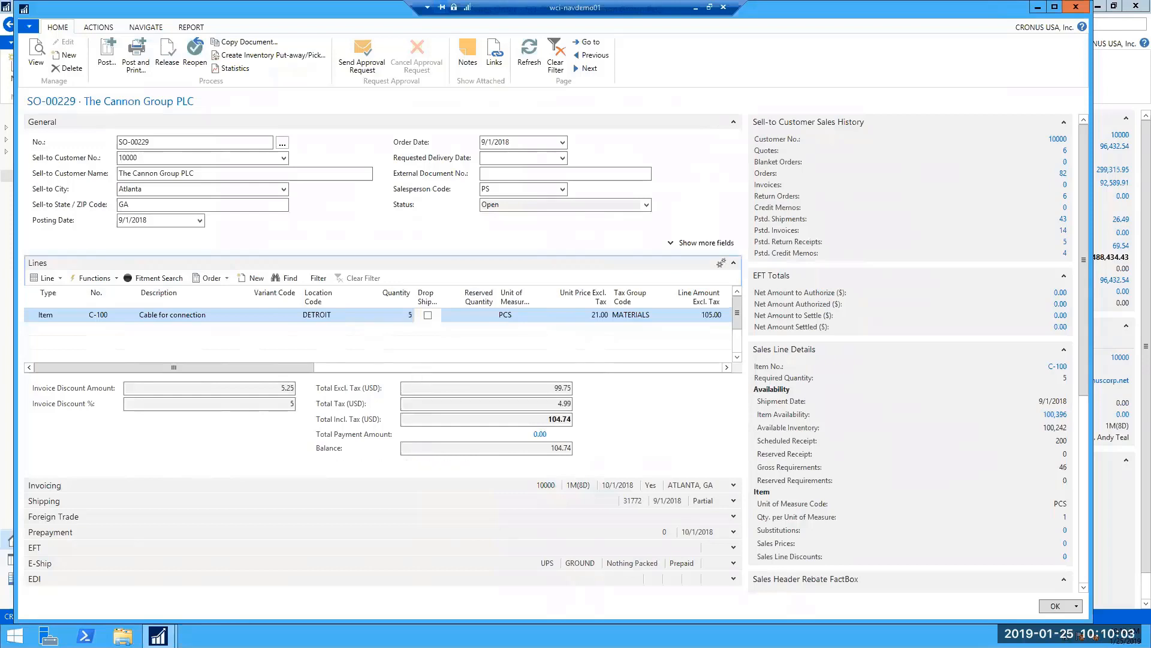
pyautogui.click(166, 60)
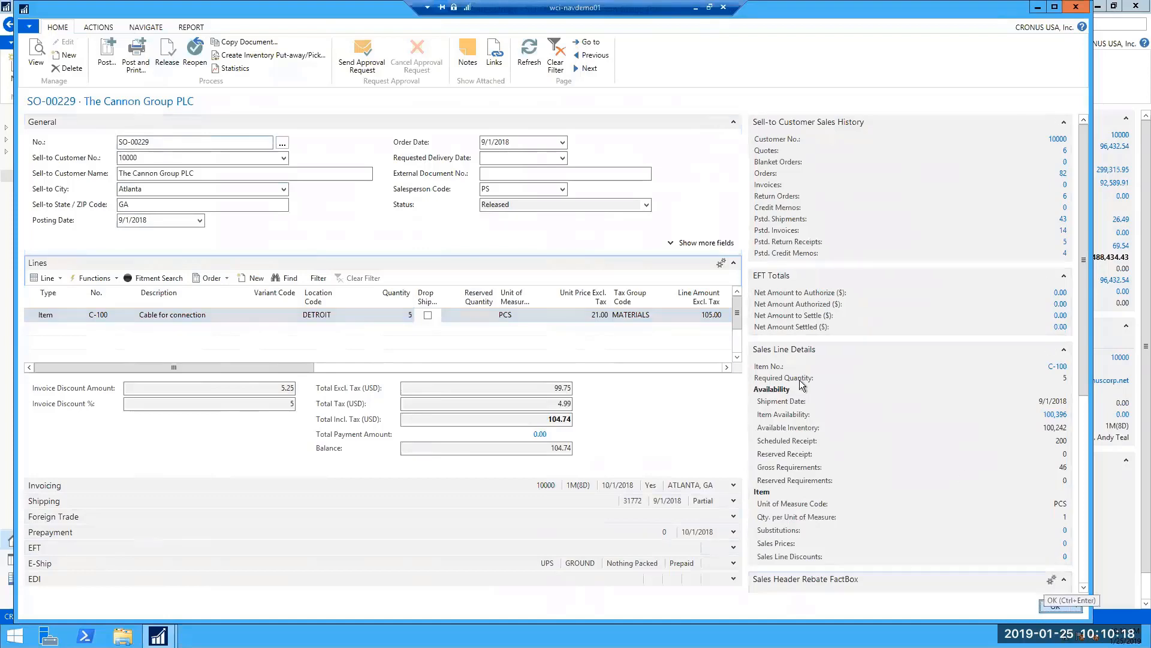
pyautogui.click(1056, 606)
# Step: Find and open the Pack Line Scanning page, and reposition and widen its window
pyautogui.click(1035, 24)
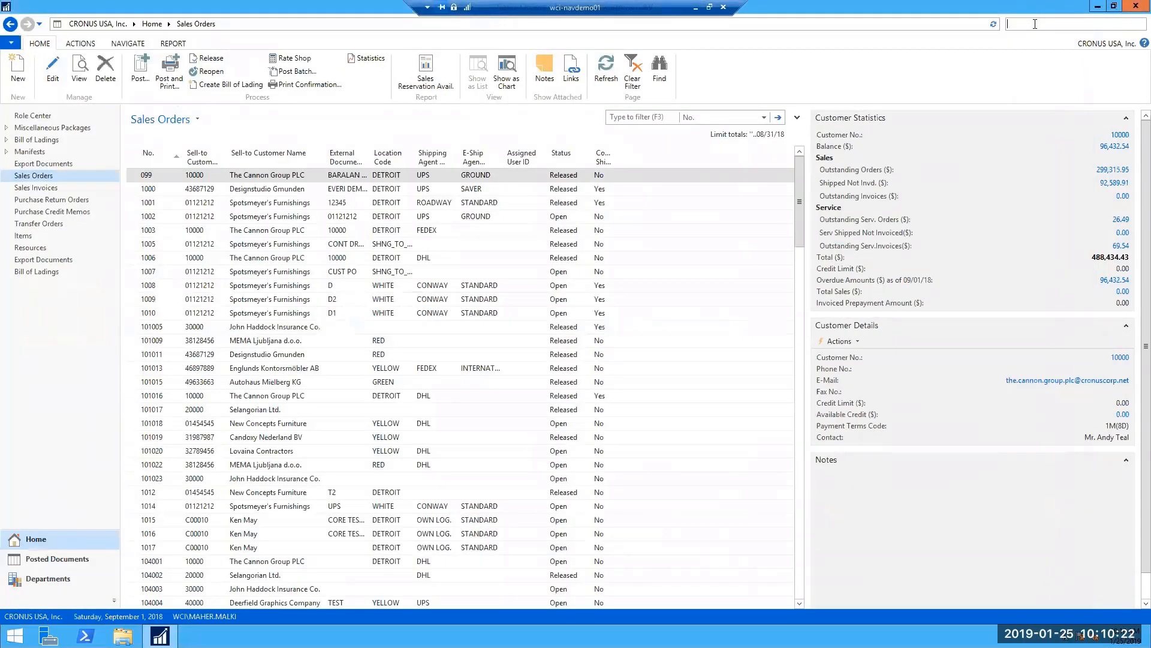
pyautogui.write('pack line s')
pyautogui.click(892, 42)
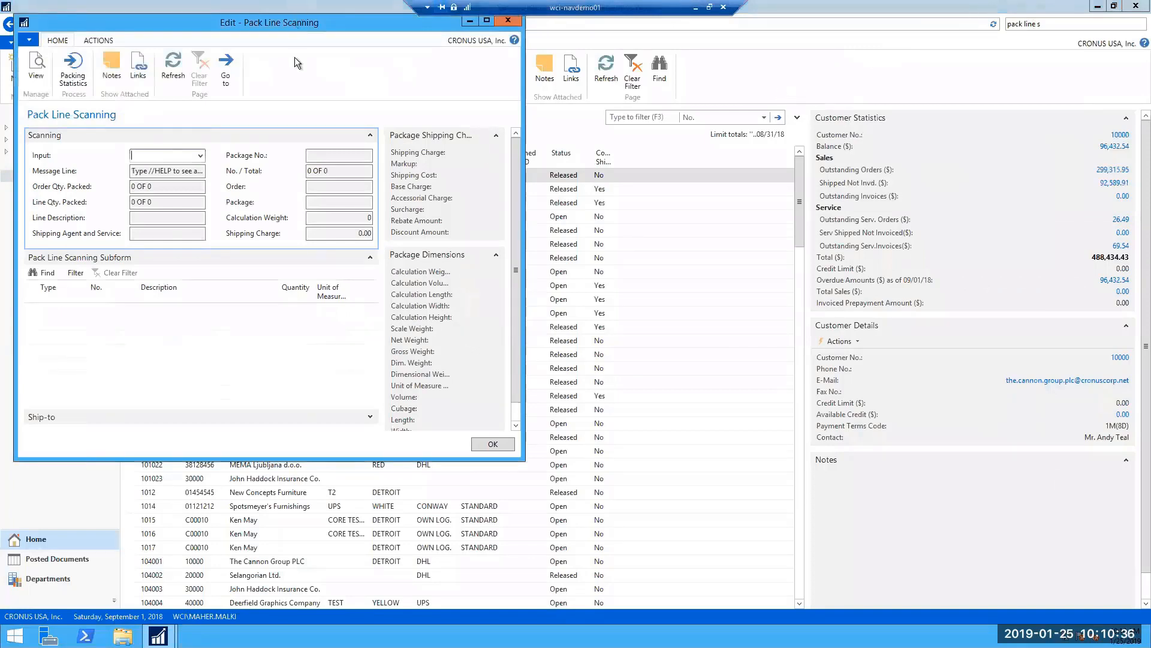
pyautogui.moveTo(319, 23); pyautogui.dragTo(523, 66)
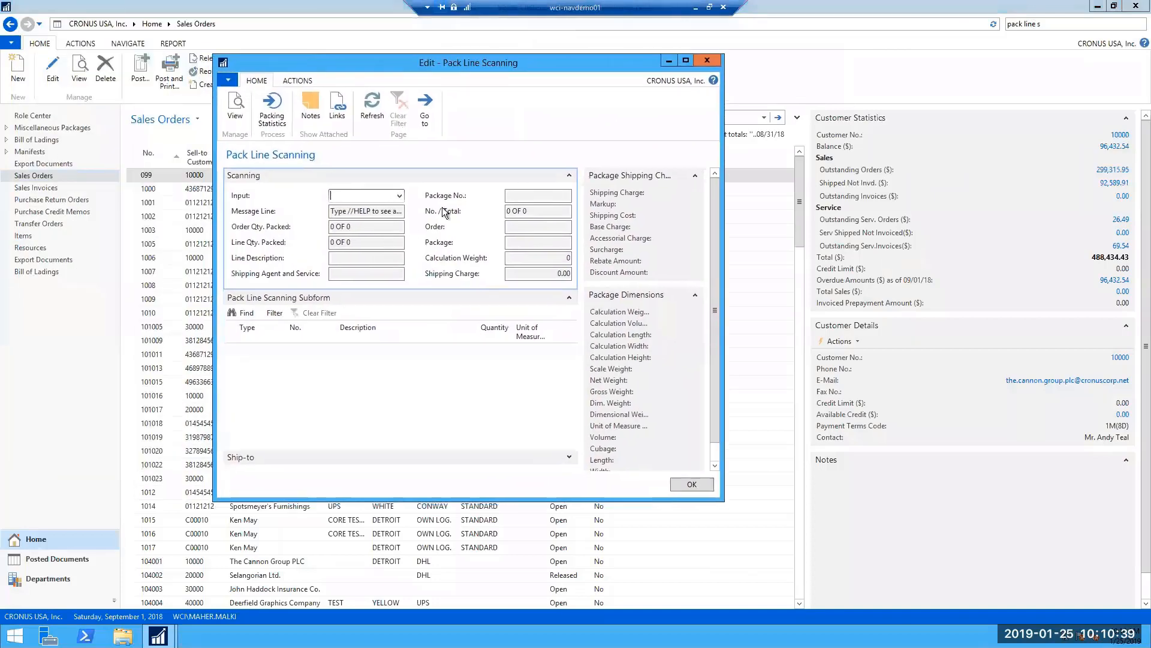
pyautogui.moveTo(724, 278); pyautogui.dragTo(927, 282)
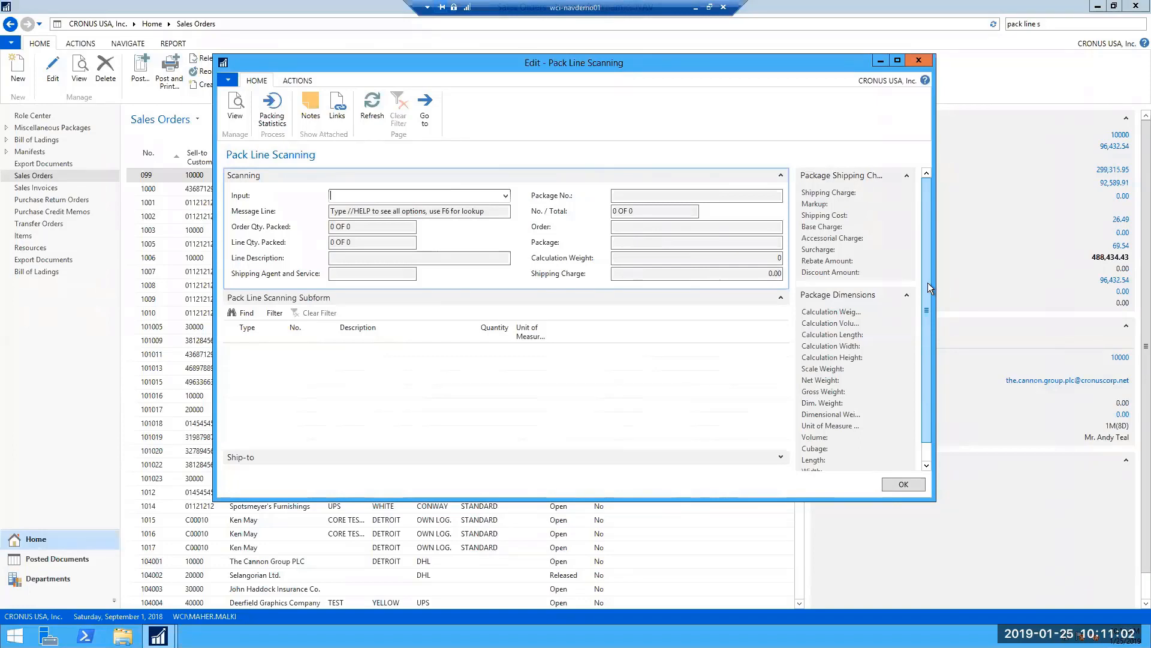
# Step: Look up the newly released sales order for The Cannon Group PLC and load it as the scanning input
pyautogui.click(505, 197)
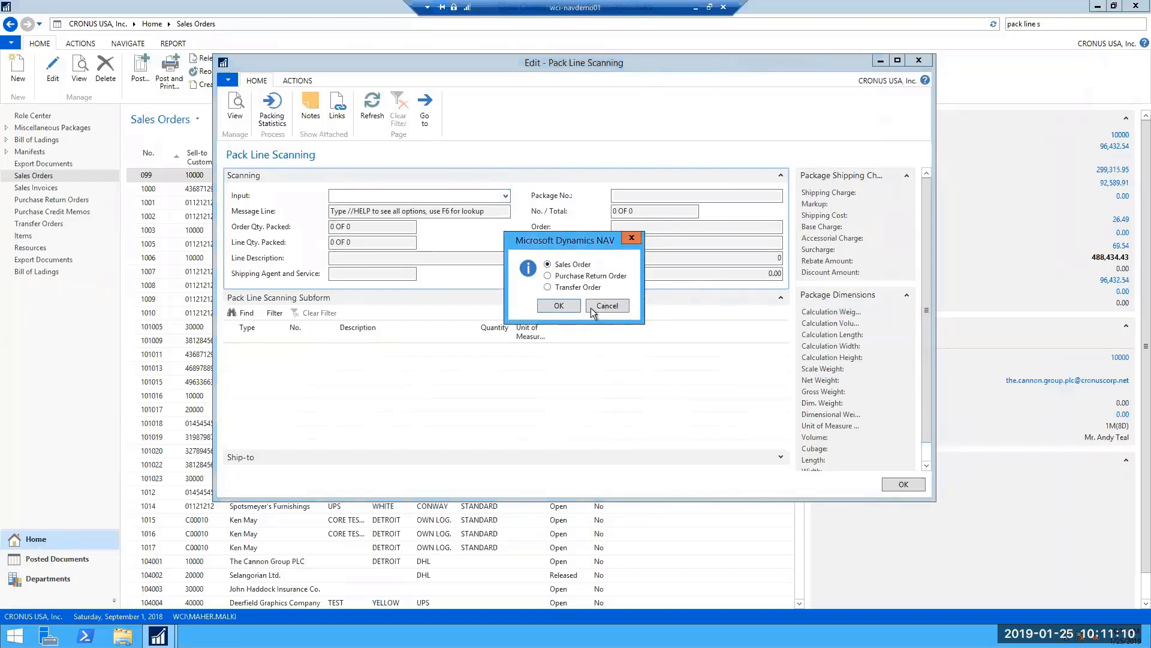
pyautogui.click(564, 307)
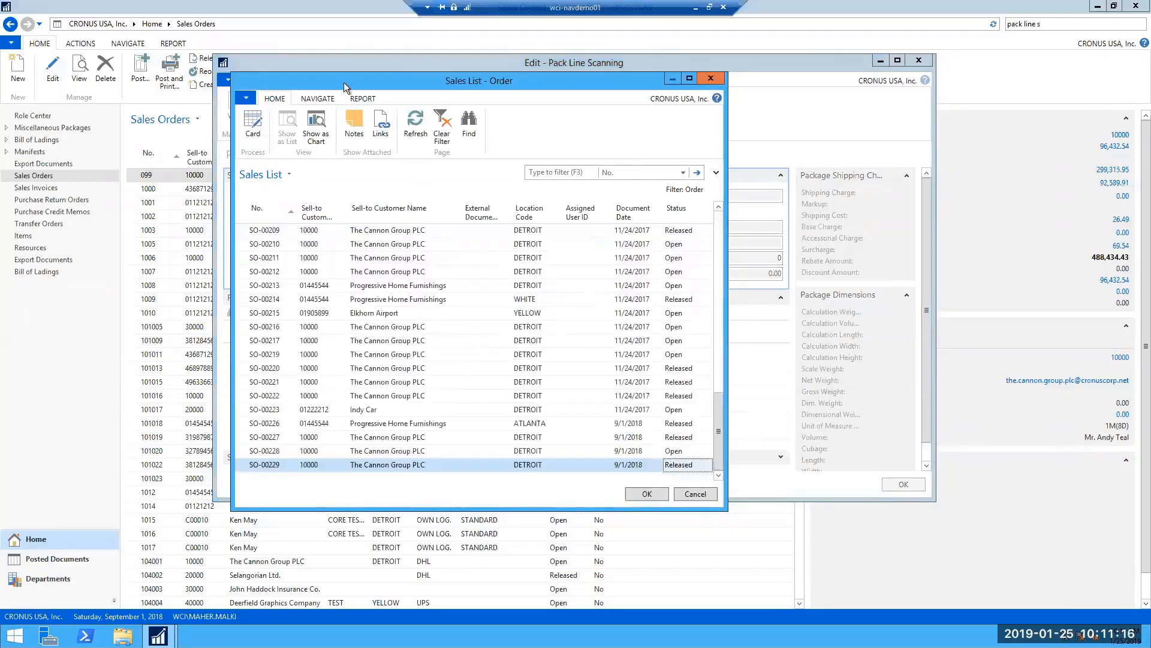
pyautogui.moveTo(357, 84); pyautogui.dragTo(624, 134)
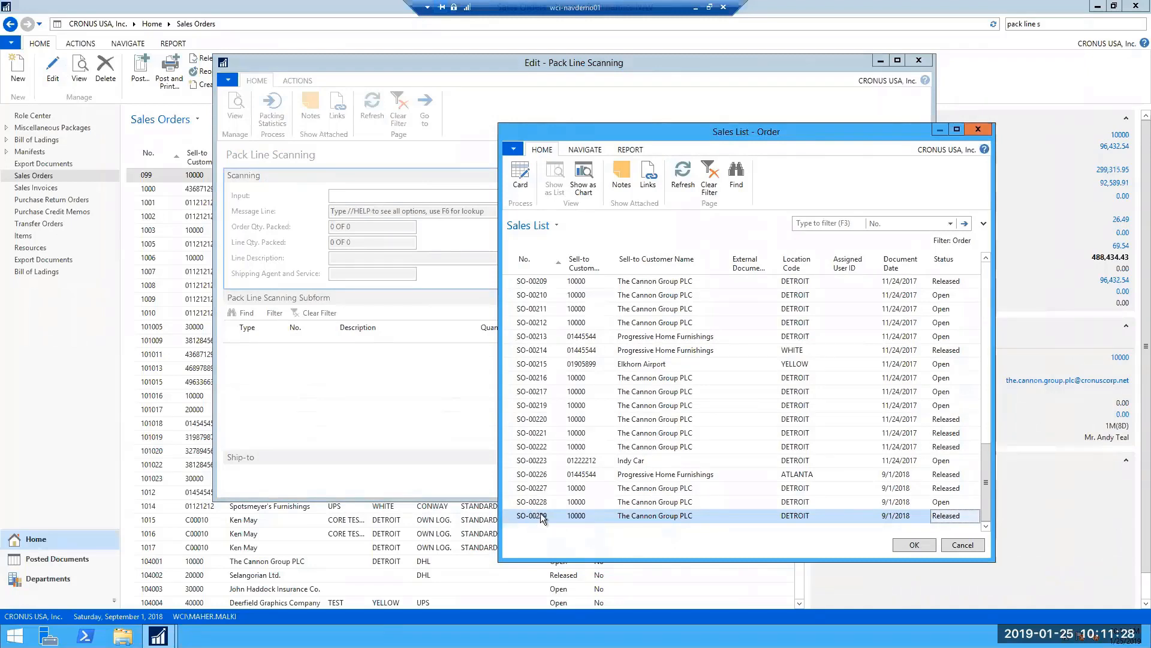
pyautogui.click(914, 545)
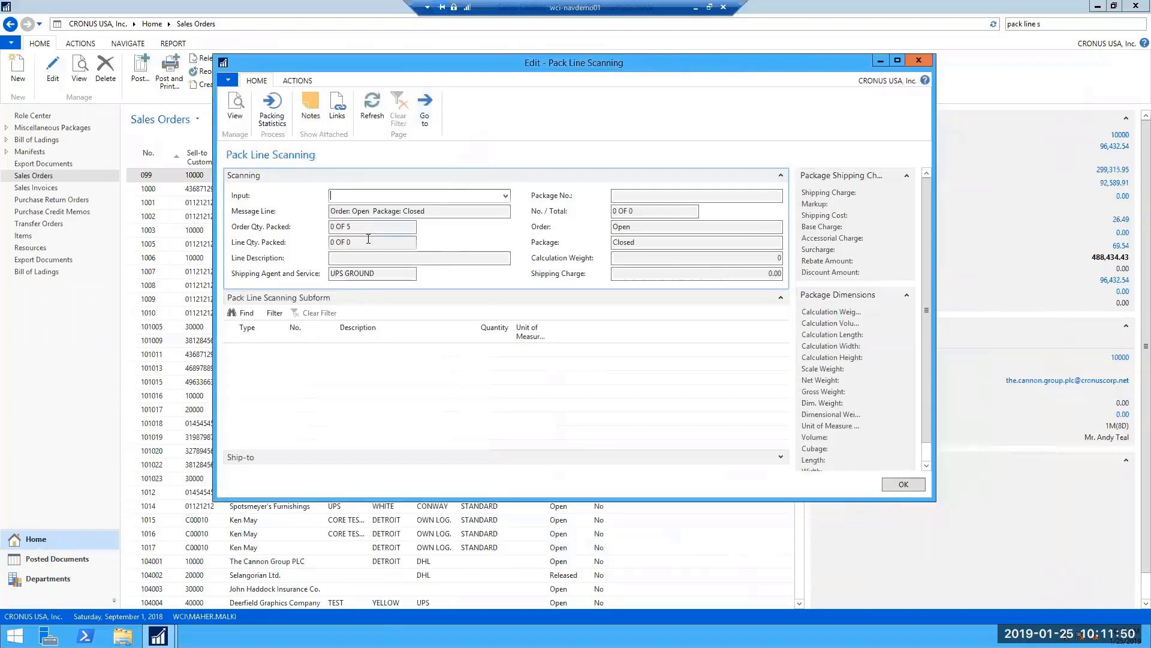
# Step: Scan item C-100 into the first package with a quantity of 1
pyautogui.write('c-100')
pyautogui.press('Return')
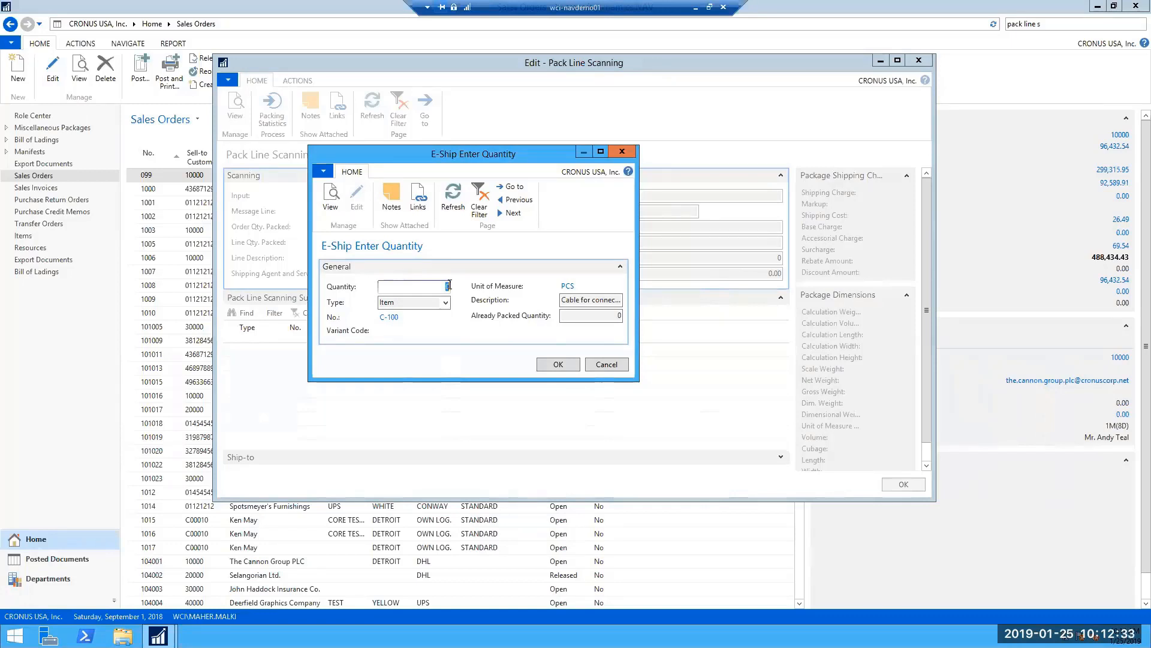
pyautogui.write('100')
pyautogui.press('BackSpace')
pyautogui.press('BackSpace')
pyautogui.click(570, 365)
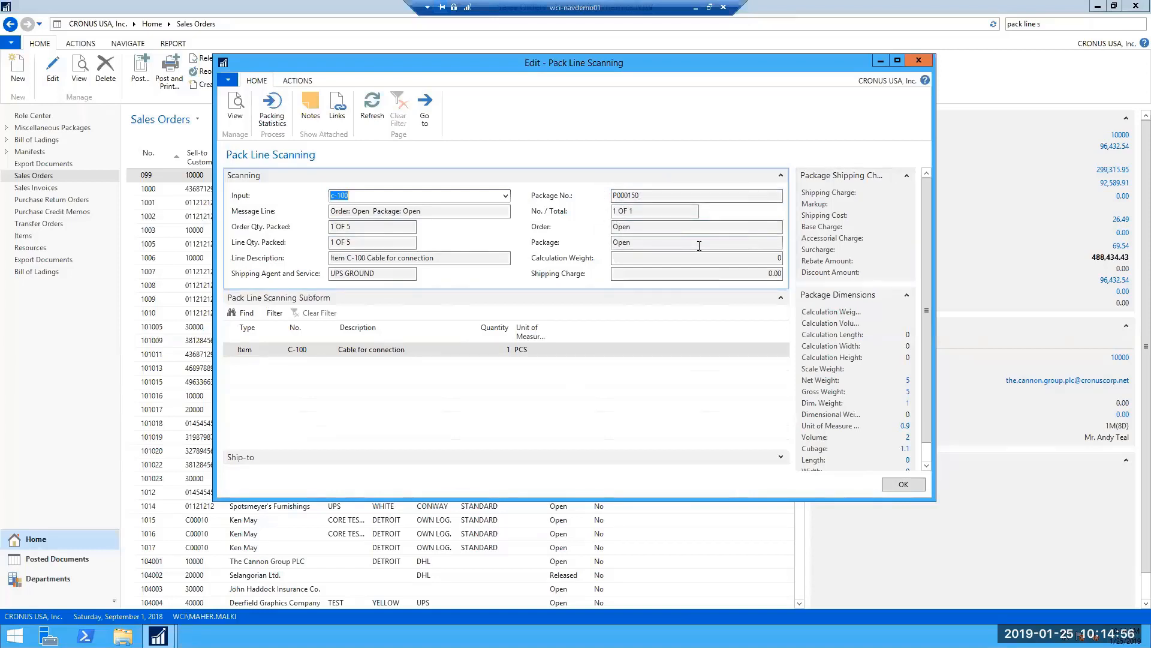
# Step: Scan item C-100 again to add 1 more piece to the same open package
pyautogui.click(387, 274)
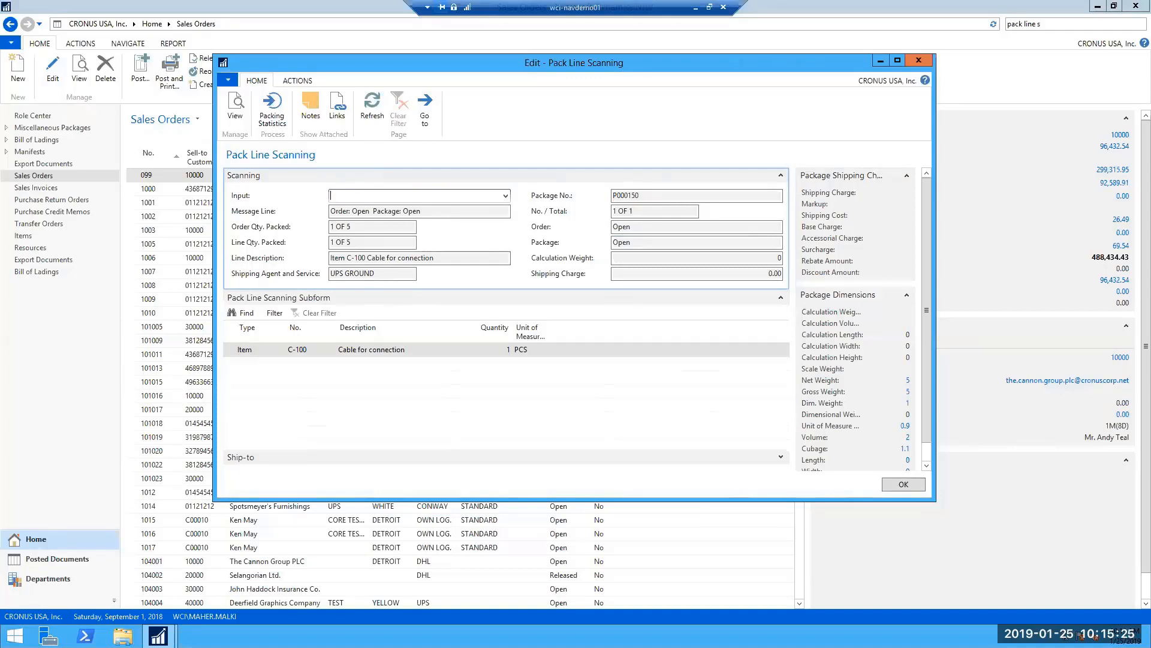
pyautogui.write('c-100')
pyautogui.press('Return')
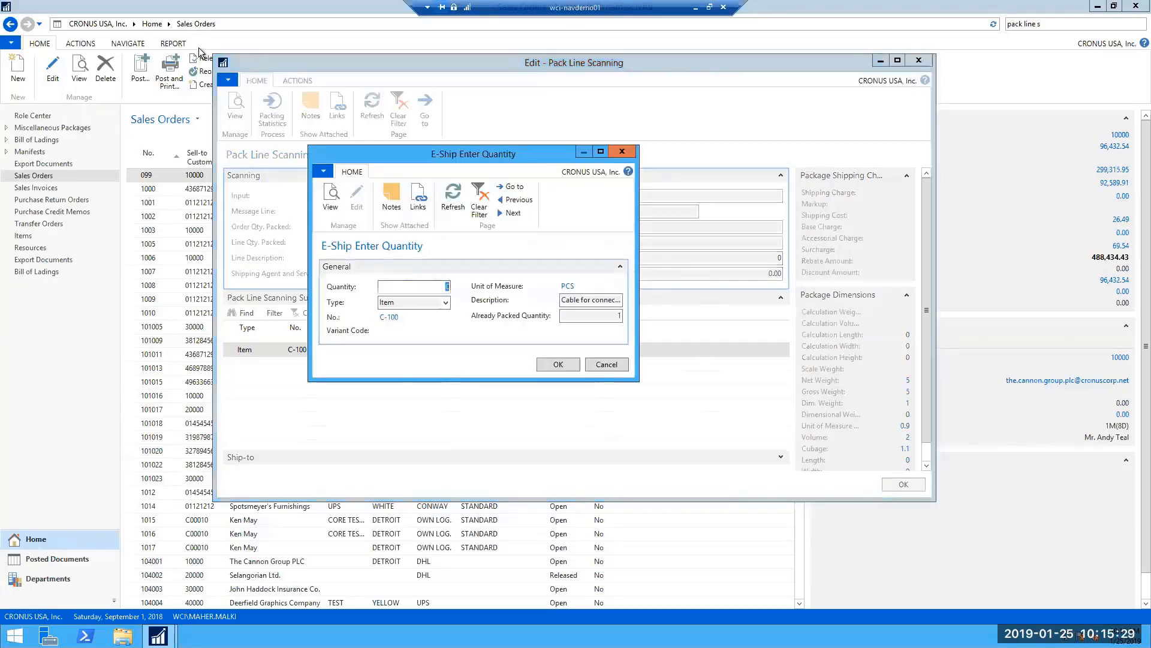
pyautogui.write('1')
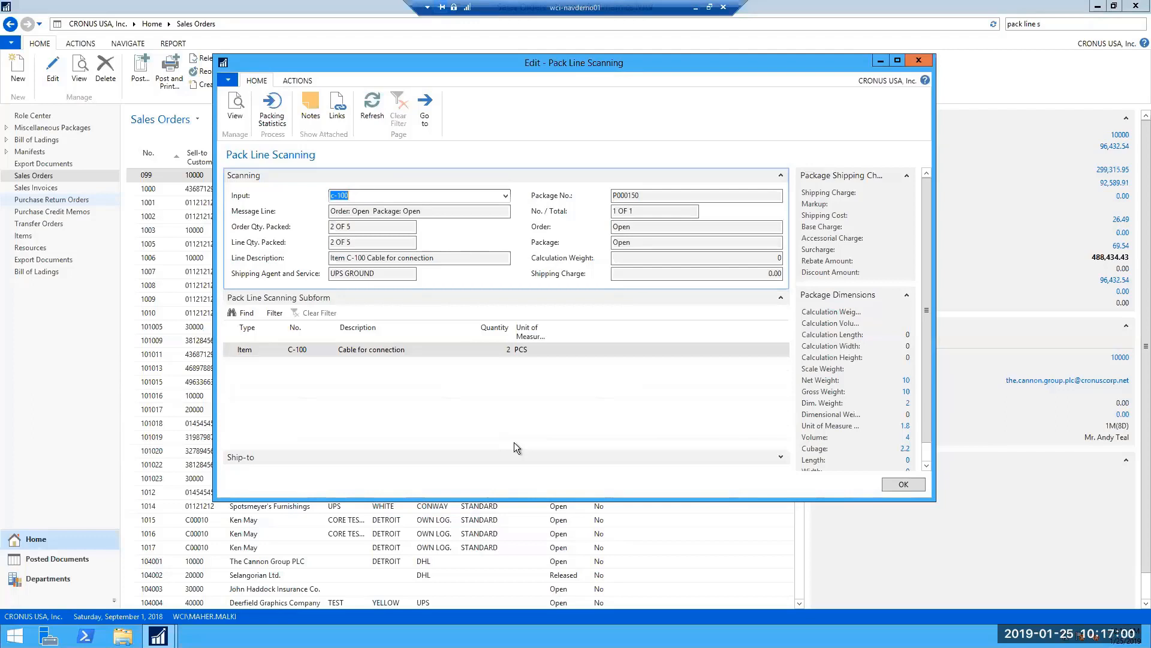
# Step: Issue the close-package command //cp and accept the package weight without an override
pyautogui.write('//cp')
pyautogui.press('Return')
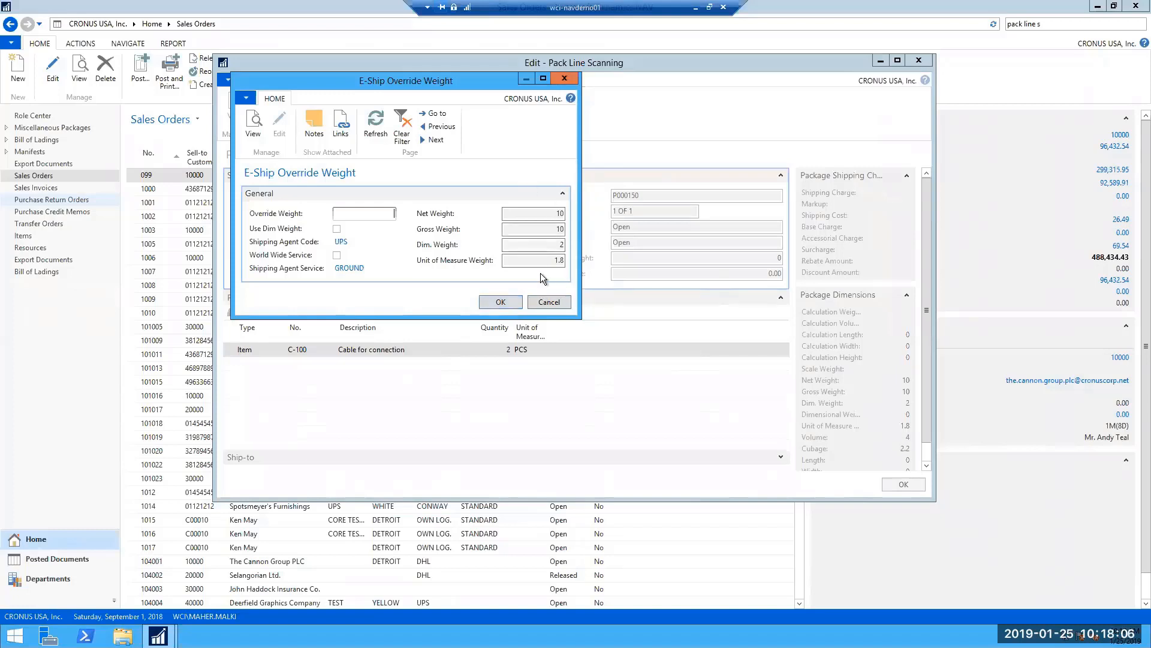
pyautogui.click(501, 301)
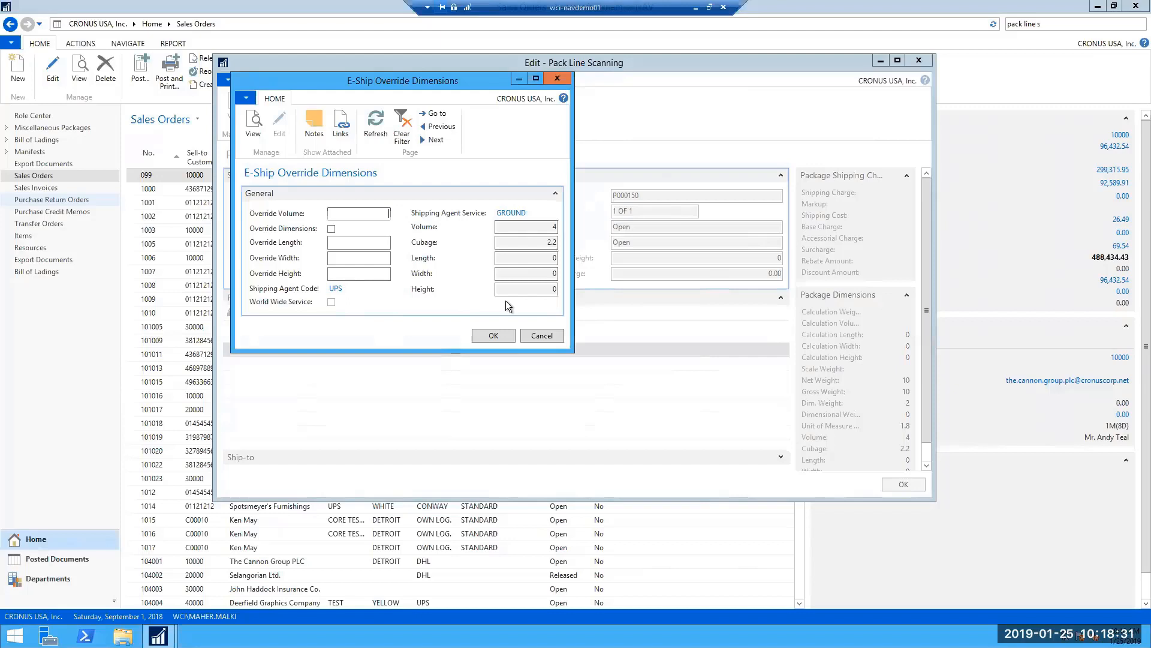
# Step: Try overriding the package dimensions with length 2, width 4 and height 3
pyautogui.click(331, 229)
pyautogui.write('2')
pyautogui.press('Tab')
pyautogui.write('4')
pyautogui.press('Tab')
pyautogui.write('3')
pyautogui.press('Return')
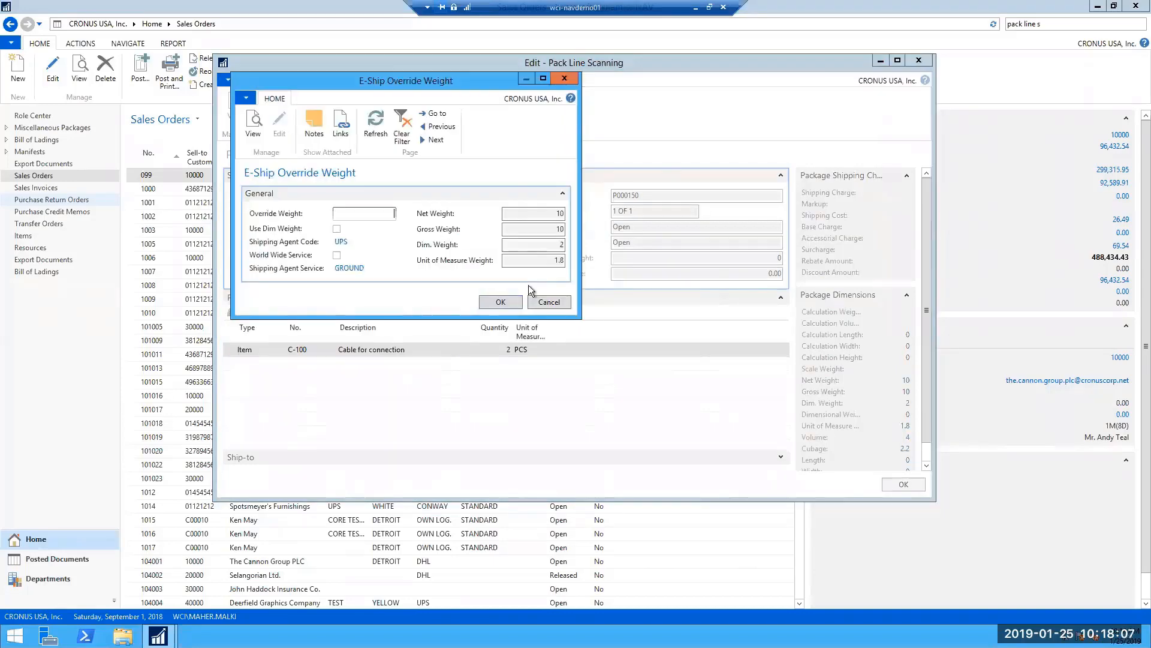
# Step: Accept the package weight, override the dimensions with length 2 and width 4, and finish closing the package
pyautogui.click(500, 302)
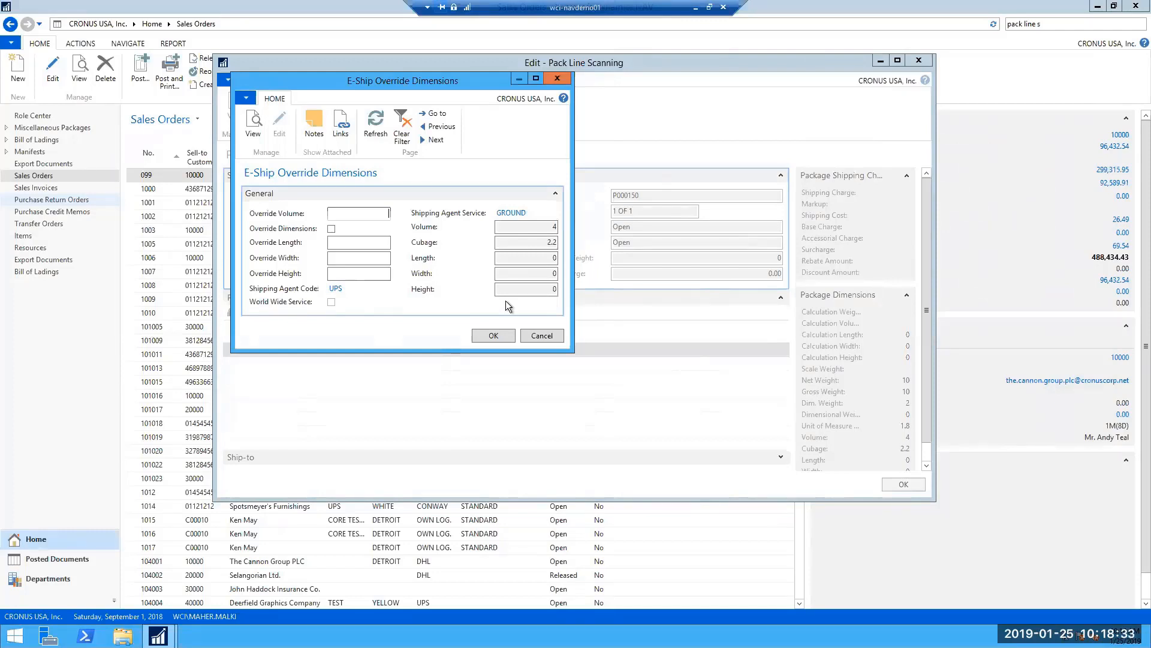
pyautogui.click(362, 242)
pyautogui.write('2')
pyautogui.press('Tab')
pyautogui.write('4')
pyautogui.press('Tab')
pyautogui.press('Return')
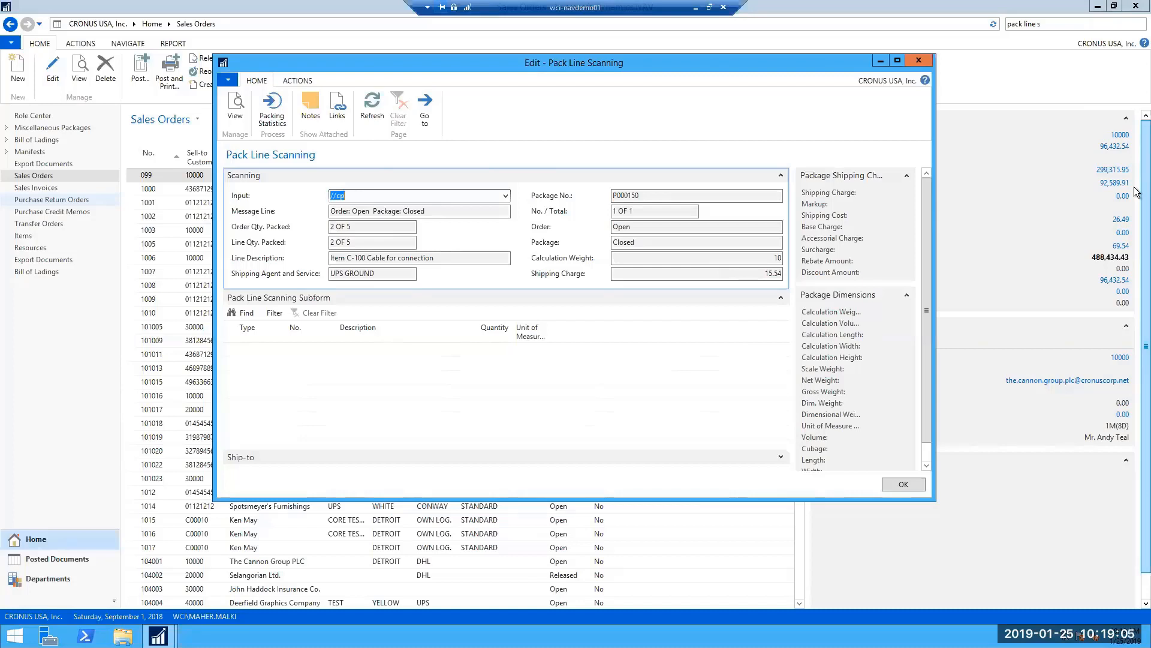
# Step: Scan item C-100 into a second package with the remaining quantity of 3
pyautogui.write('c-100')
pyautogui.press('Return')
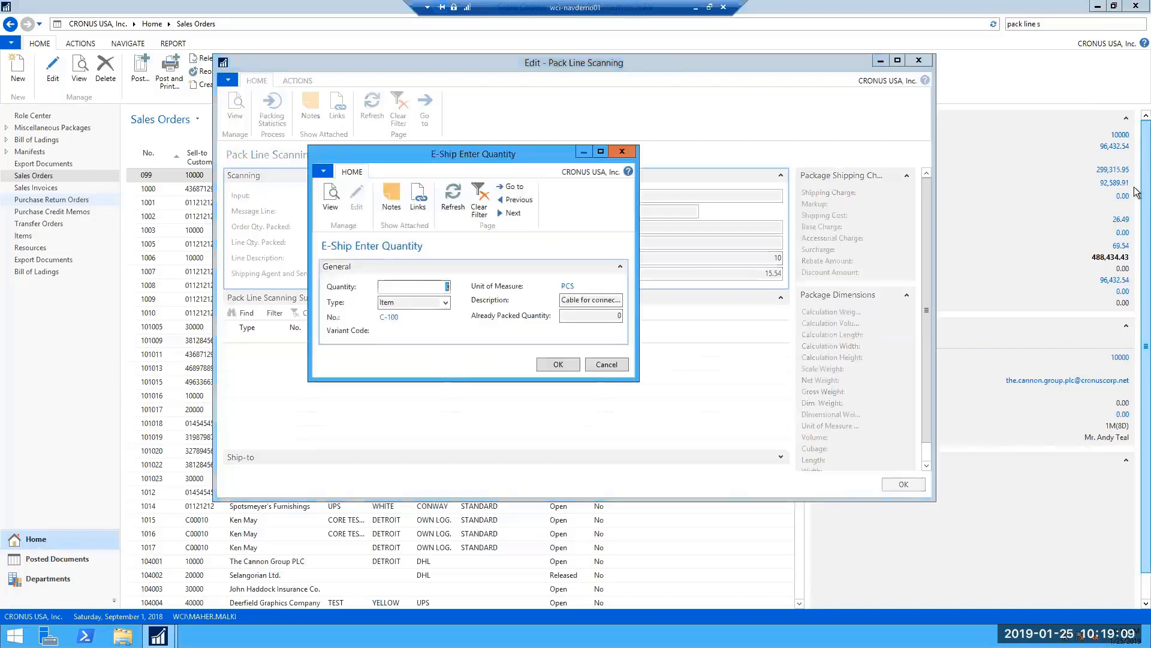
pyautogui.write('1')
pyautogui.click(556, 366)
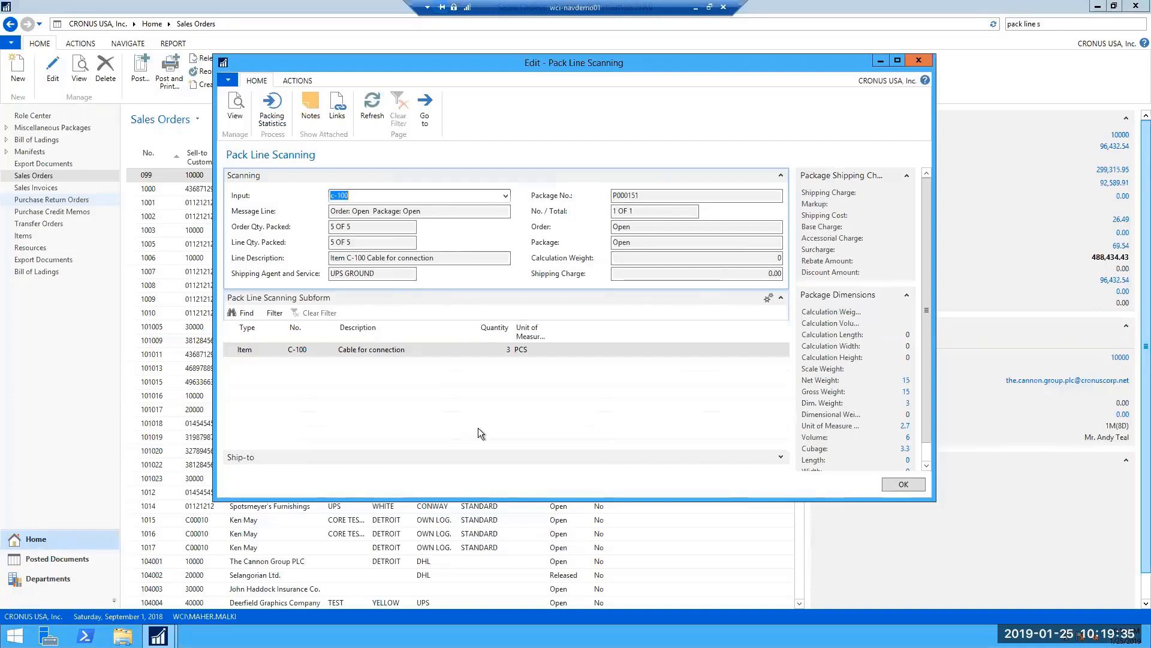
# Step: View the open package with //vp and examine its Ship-to, Blind Ship-from, Dimensions and Export Doc. details
pyautogui.write('//vp')
pyautogui.press('Return')
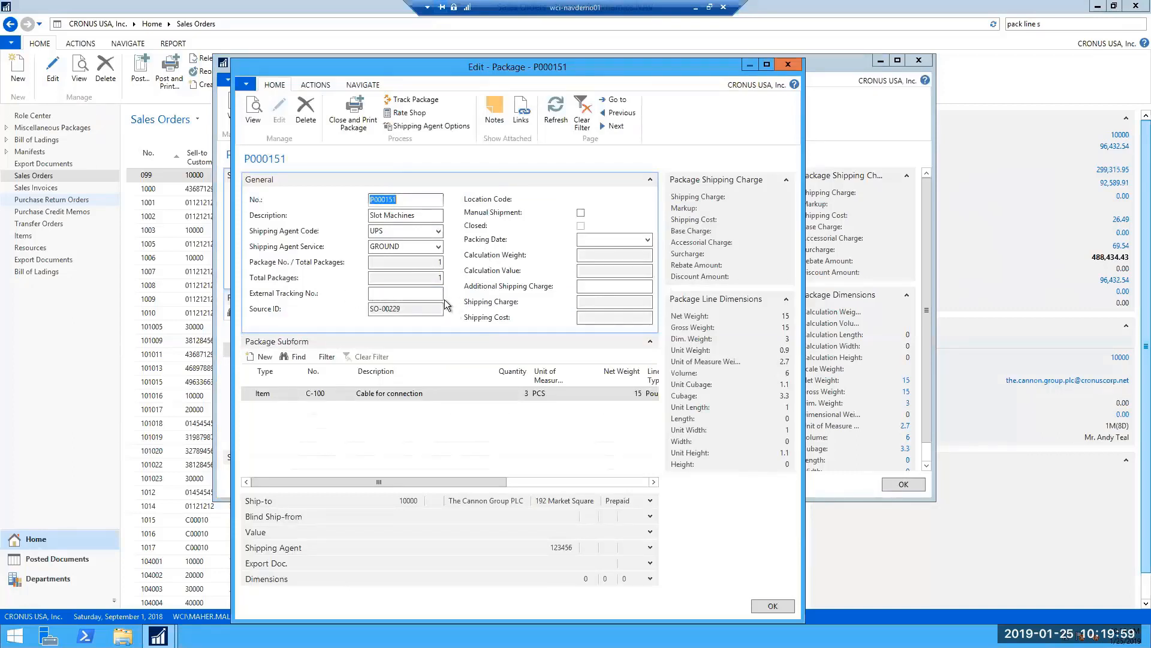
pyautogui.click(341, 499)
pyautogui.click(649, 502)
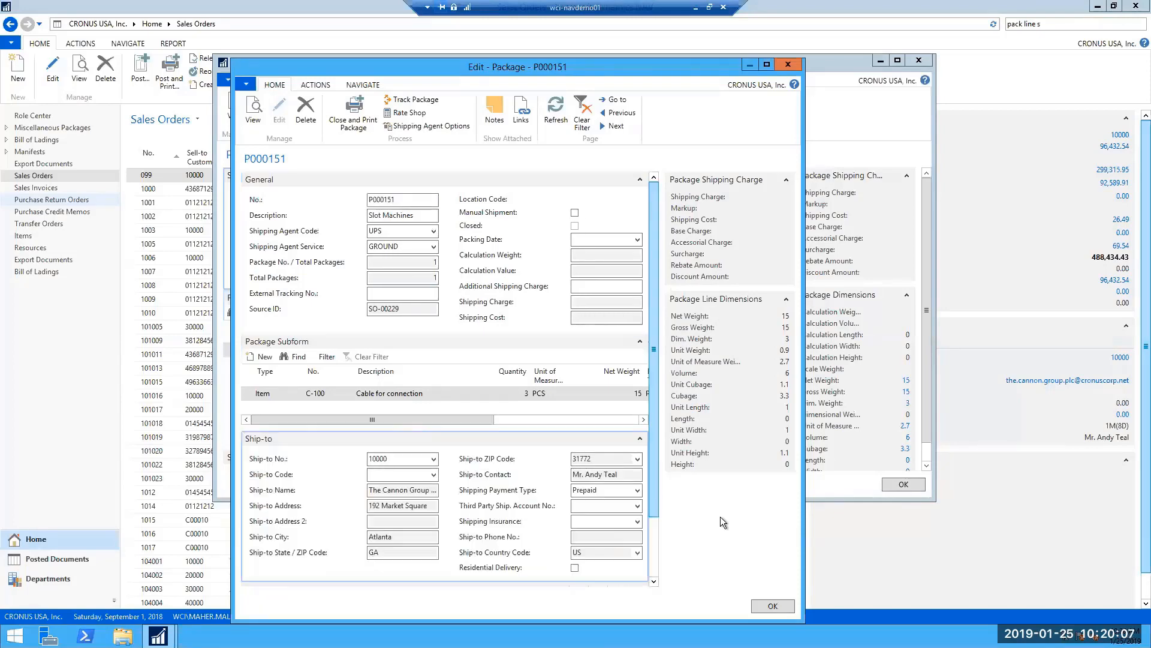
pyautogui.click(639, 516)
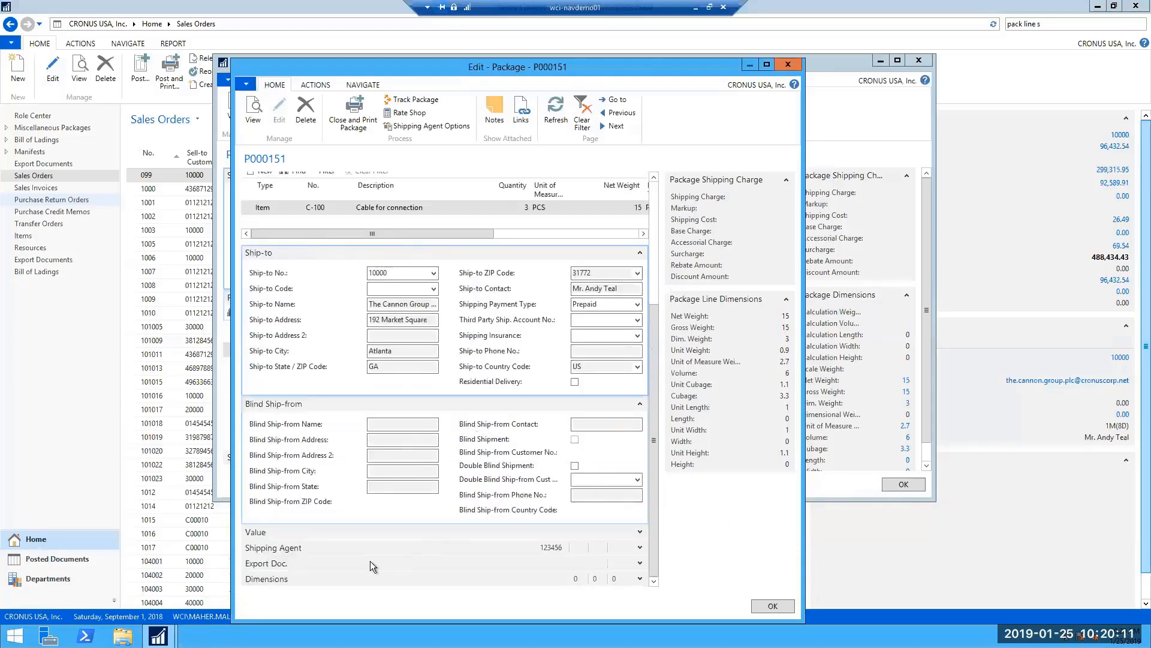
pyautogui.click(352, 577)
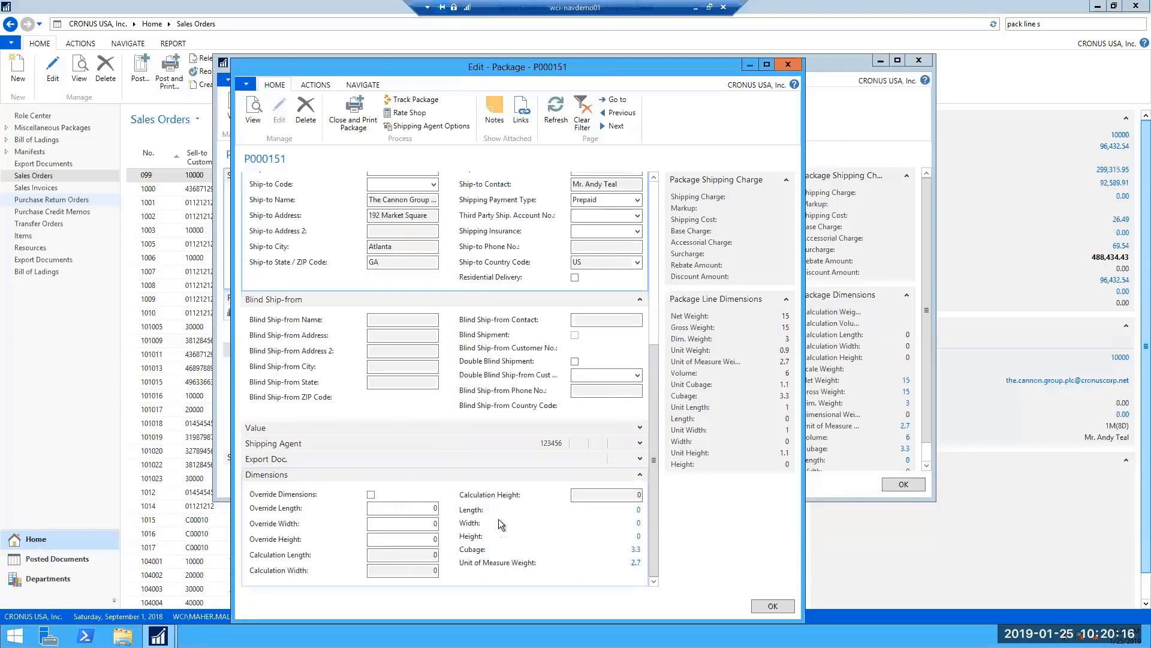
pyautogui.click(639, 458)
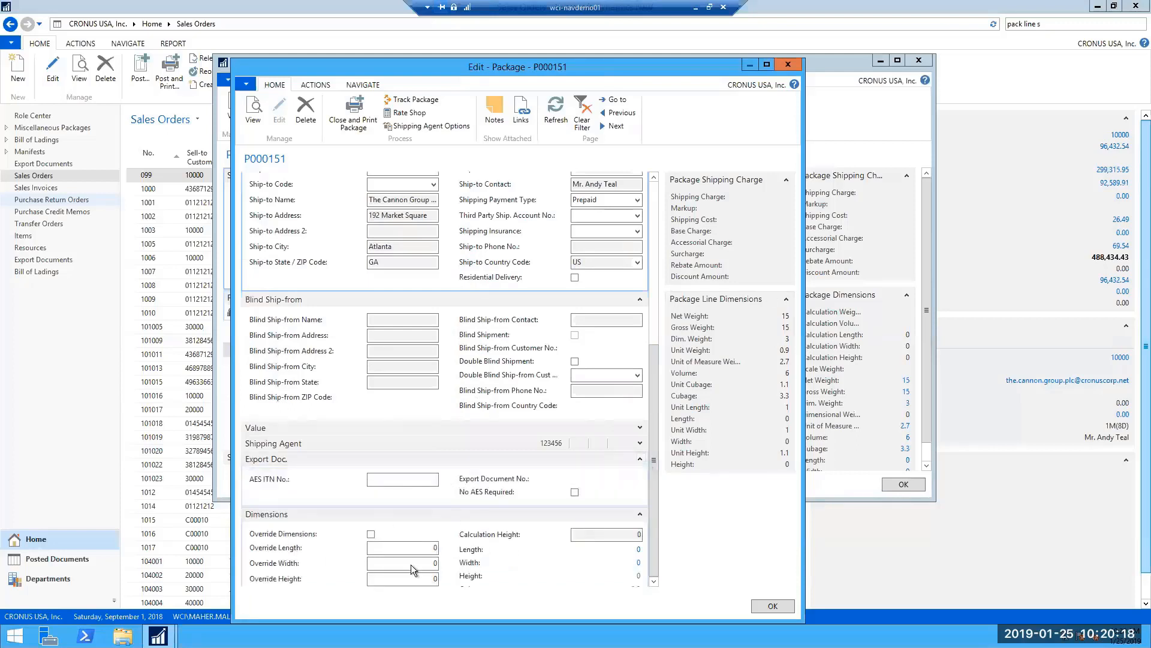
# Step: Return from the package card to Pack Line Scanning and start closing the package with //cp, accepting its weight
pyautogui.click(631, 444)
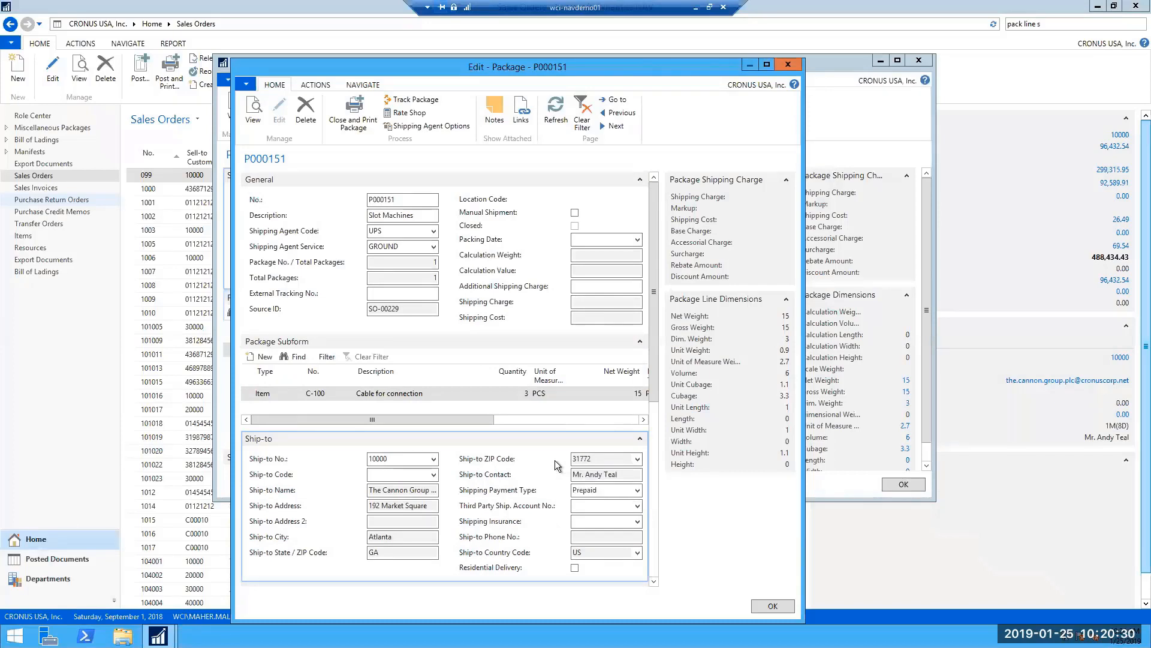
pyautogui.click(776, 609)
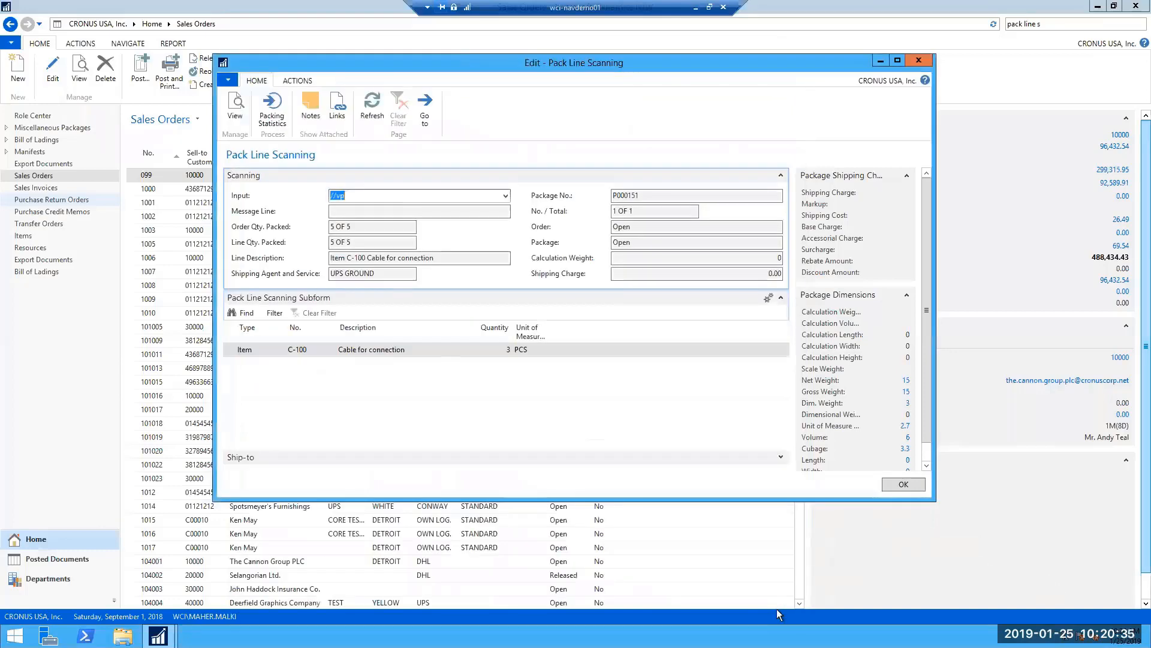
pyautogui.write('//cp')
pyautogui.press('Return')
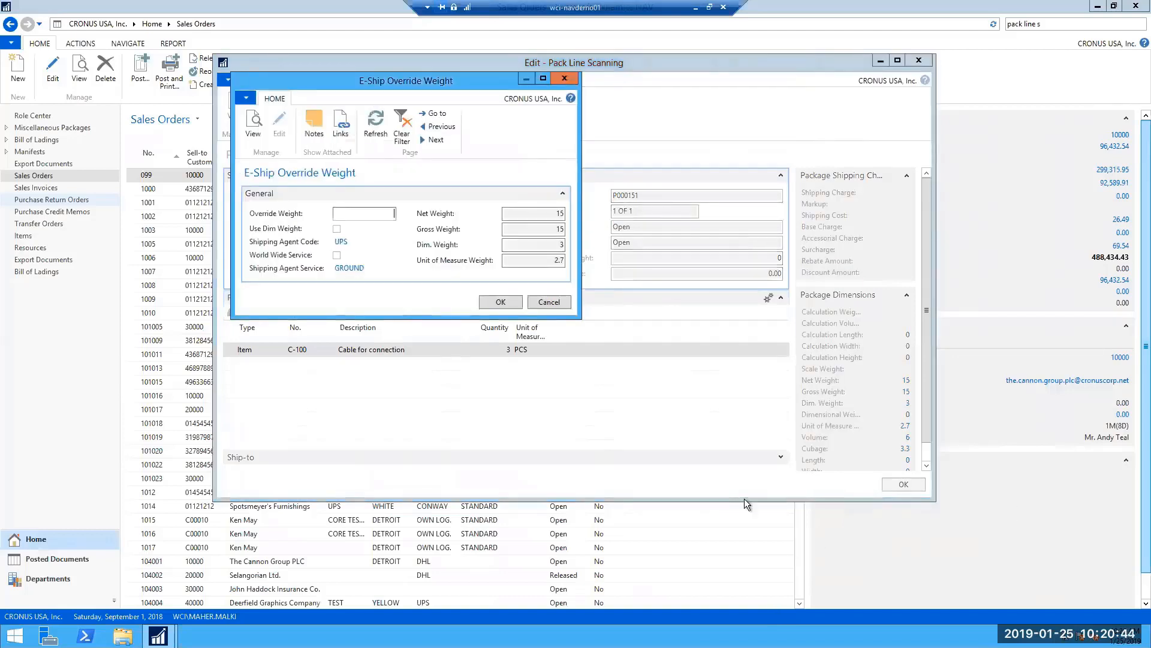
pyautogui.click(492, 298)
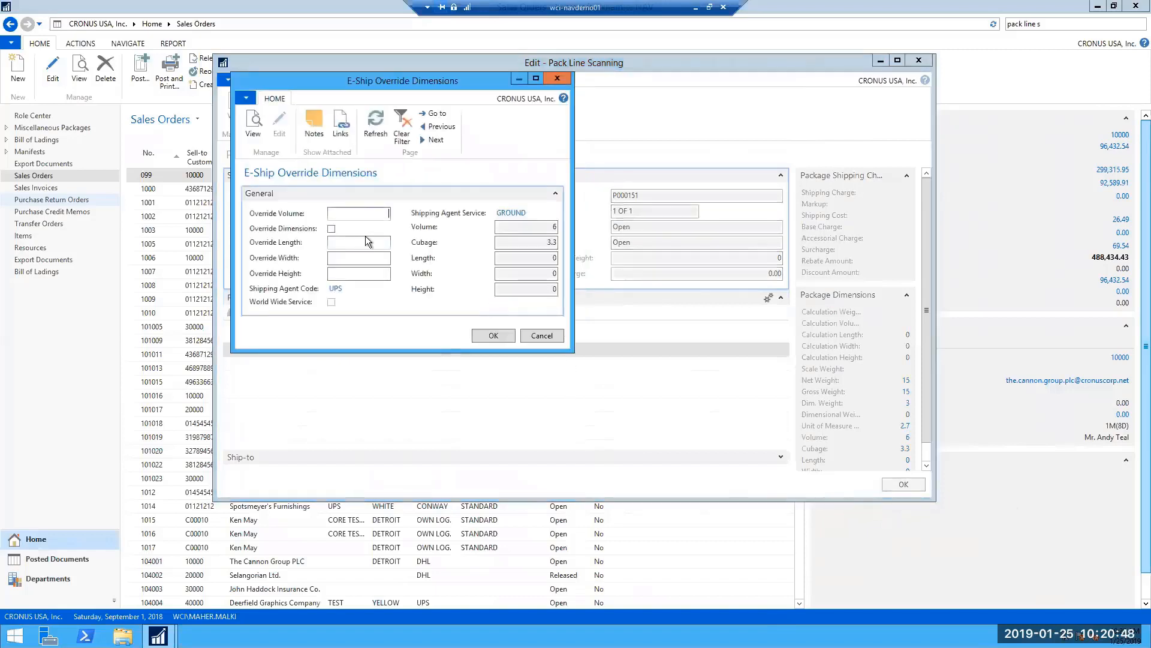
# Step: Override the package dimensions with length 4, width 4 and height 4 to finish closing the package
pyautogui.click(331, 229)
pyautogui.write('6')
pyautogui.press('Return')
pyautogui.write('6')
pyautogui.press('Return')
pyautogui.write('6')
pyautogui.press('Return')
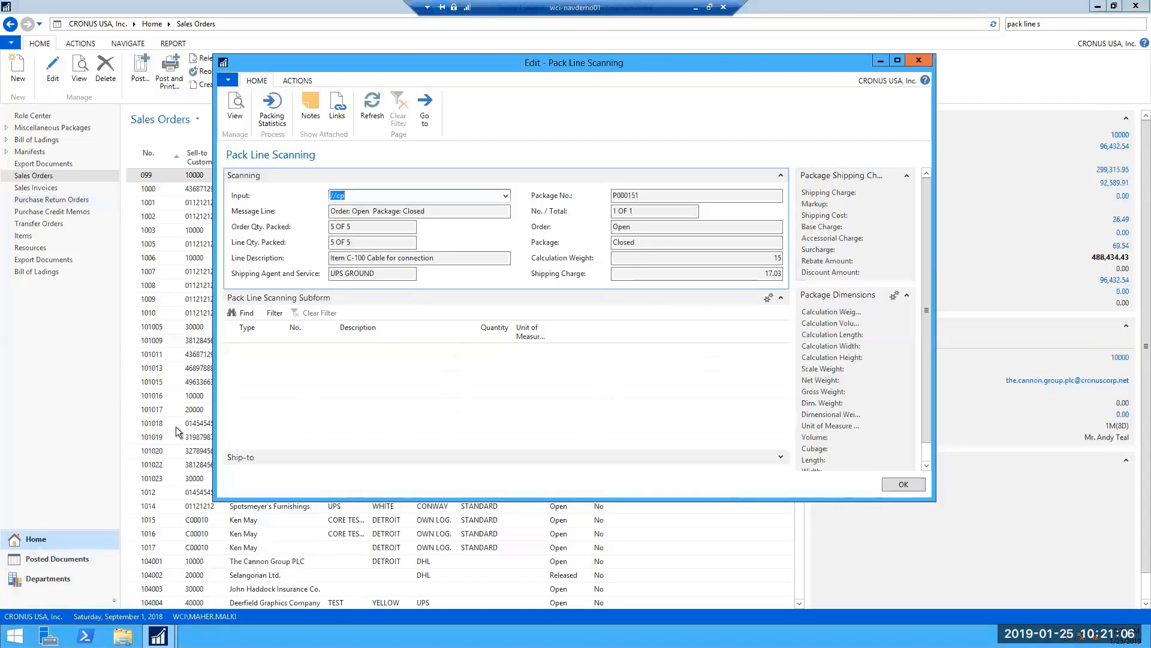
# Step: Close the order with the //co command and return to the Sales Orders list
pyautogui.write('//co')
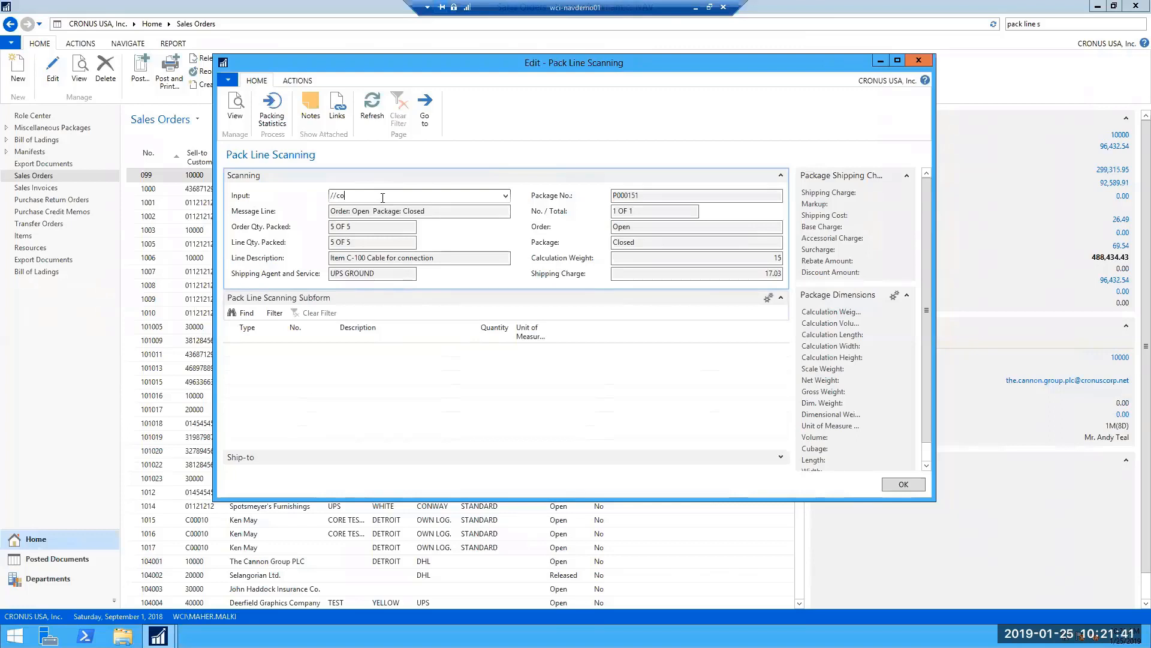
pyautogui.press('Return')
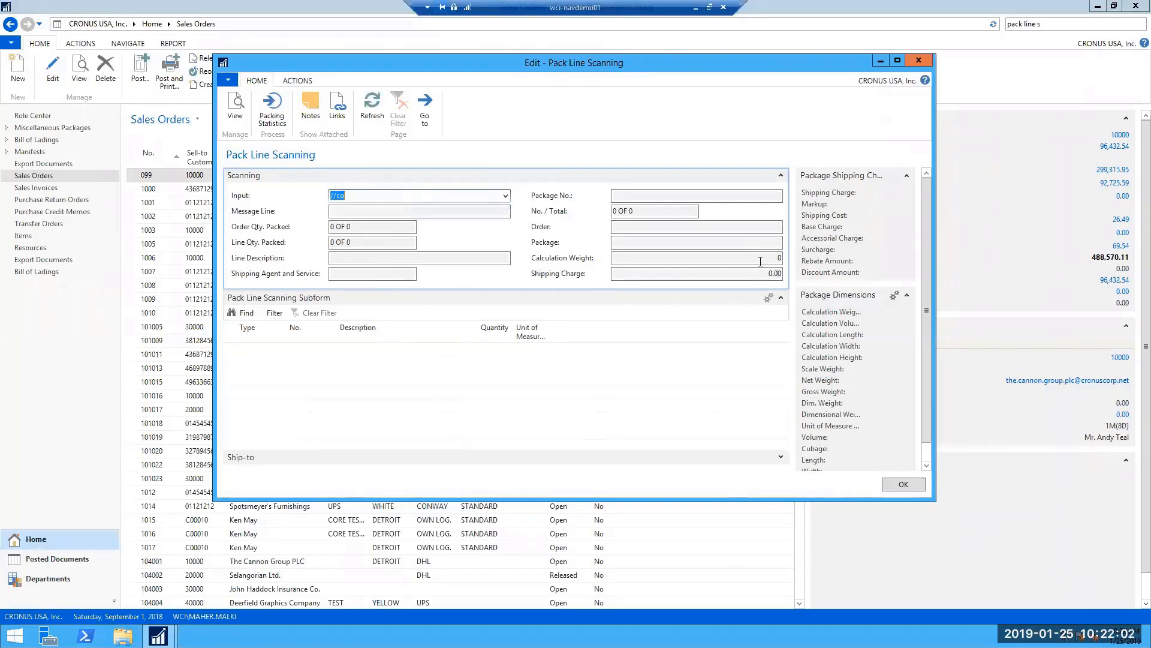
pyautogui.click(1055, 25)
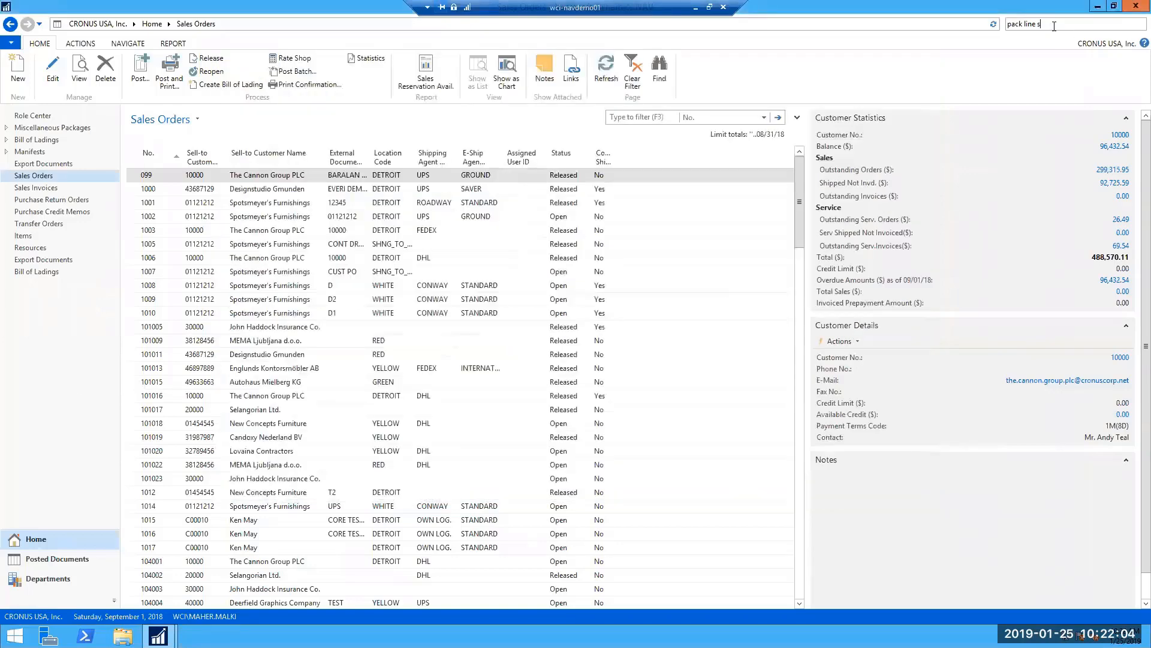
pyautogui.click(232, 291)
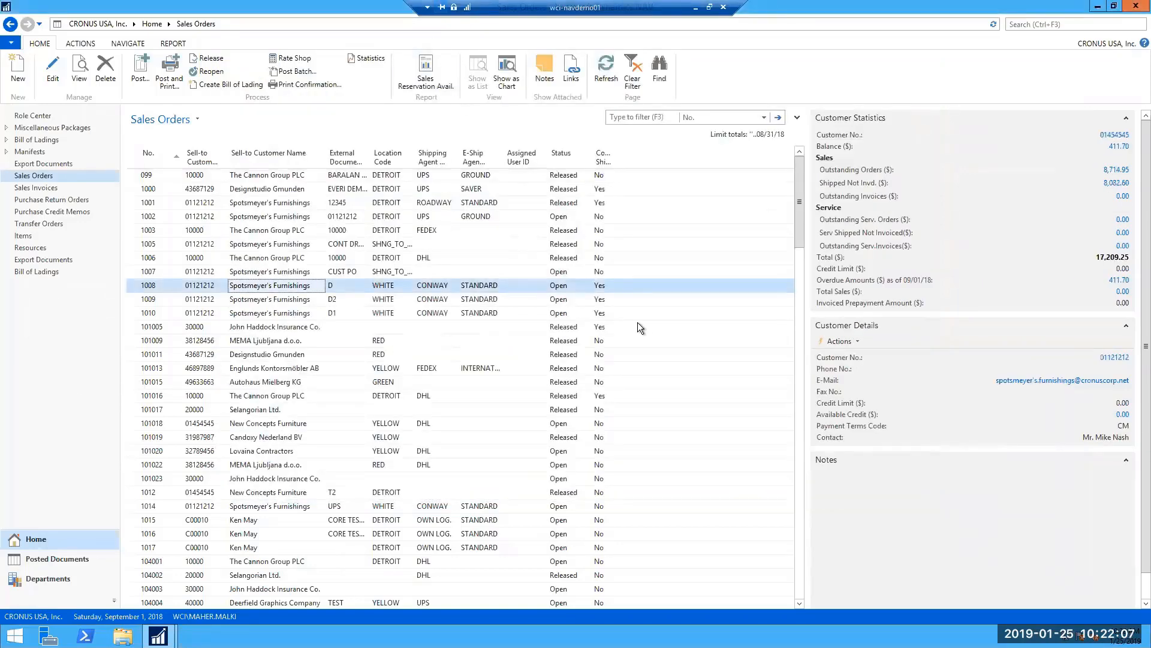
# Step: Open the last sales order in the list and check the shipped quantities on its lines
pyautogui.hotkey('ctrl', 'End')
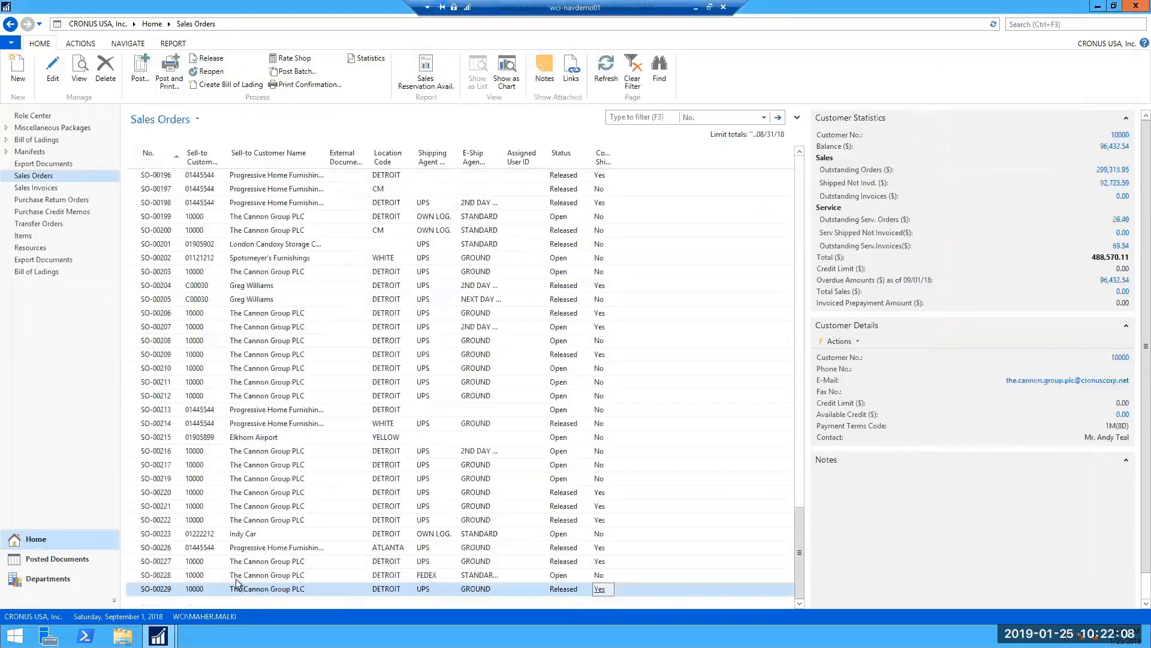
pyautogui.click(153, 589)
pyautogui.doubleClick(153, 589)
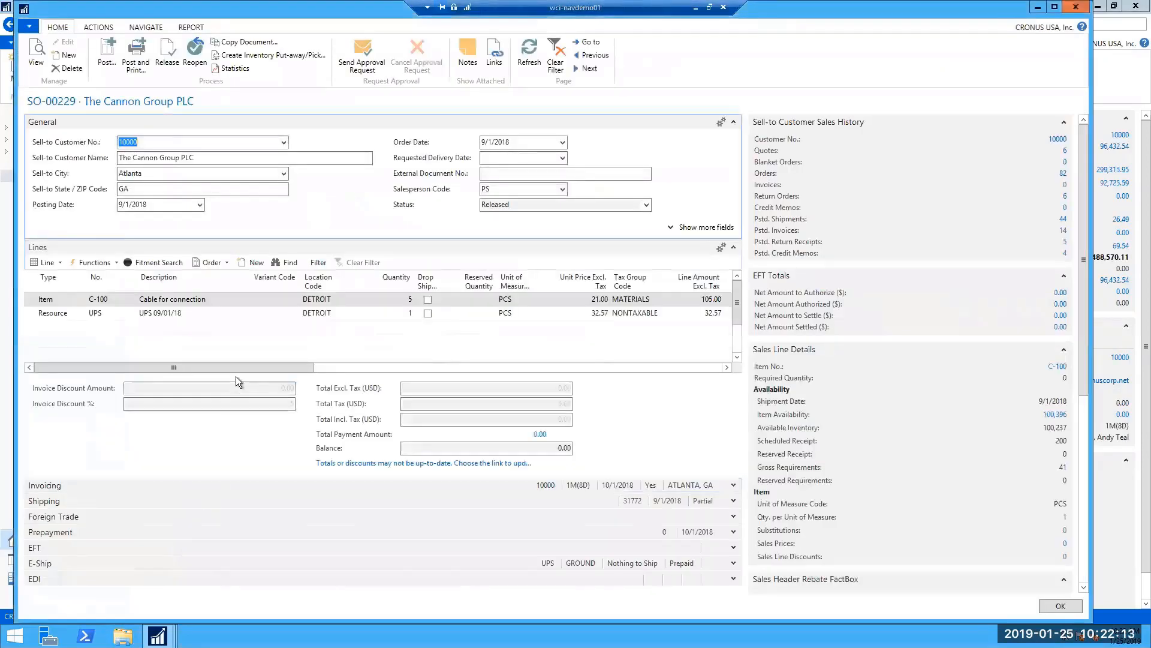
pyautogui.moveTo(273, 364); pyautogui.dragTo(487, 316)
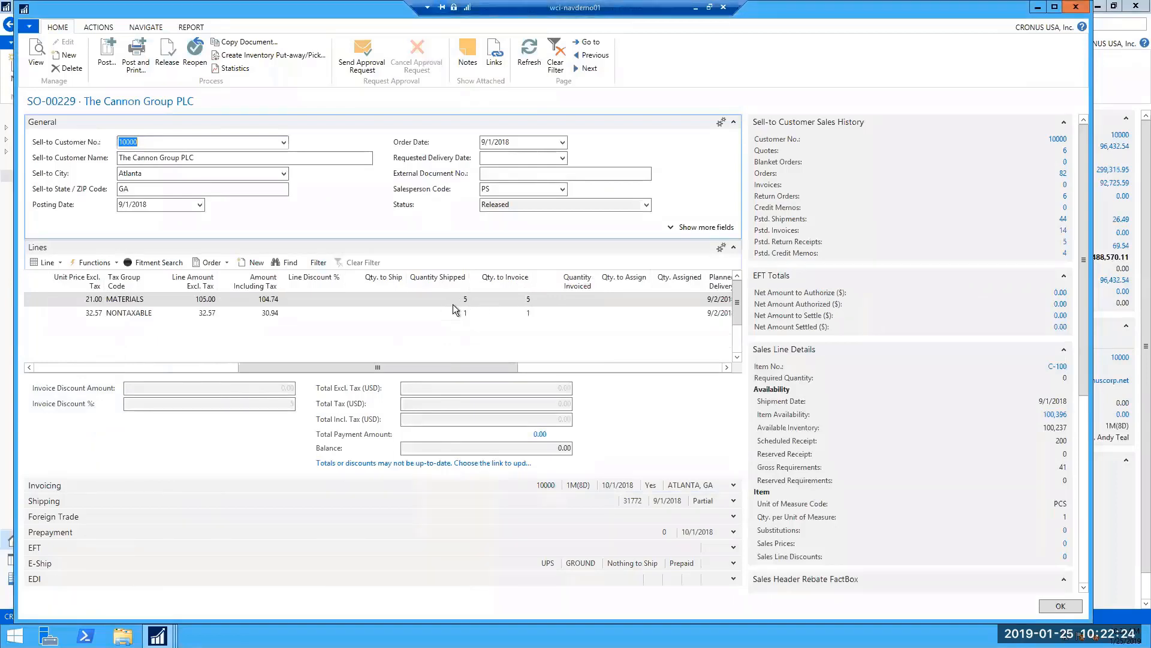
pyautogui.moveTo(465, 368); pyautogui.dragTo(199, 377)
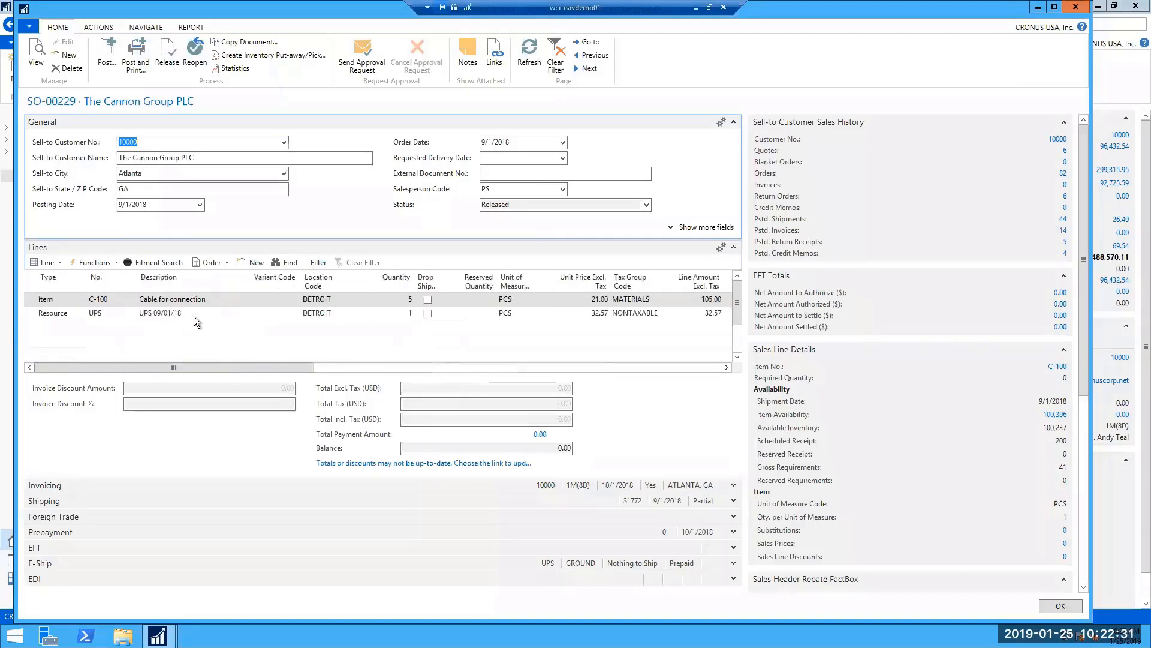
# Step: Examine the UPS resource line's quantity and price on the order, and leave the order card
pyautogui.click(193, 316)
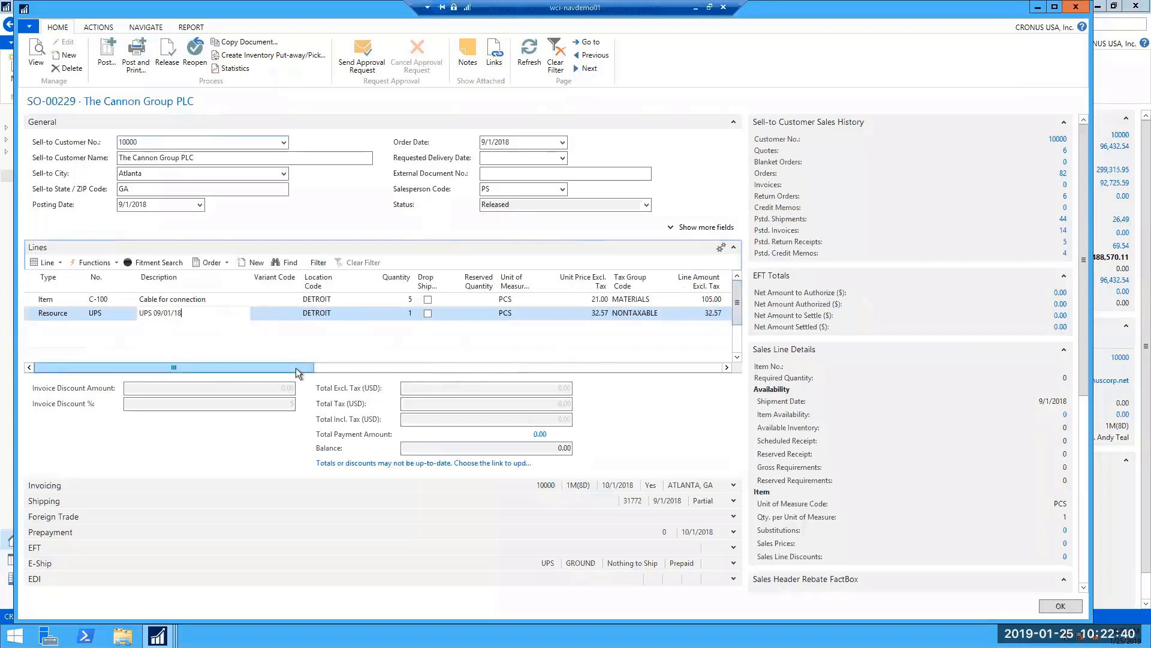
pyautogui.moveTo(297, 367); pyautogui.dragTo(383, 367)
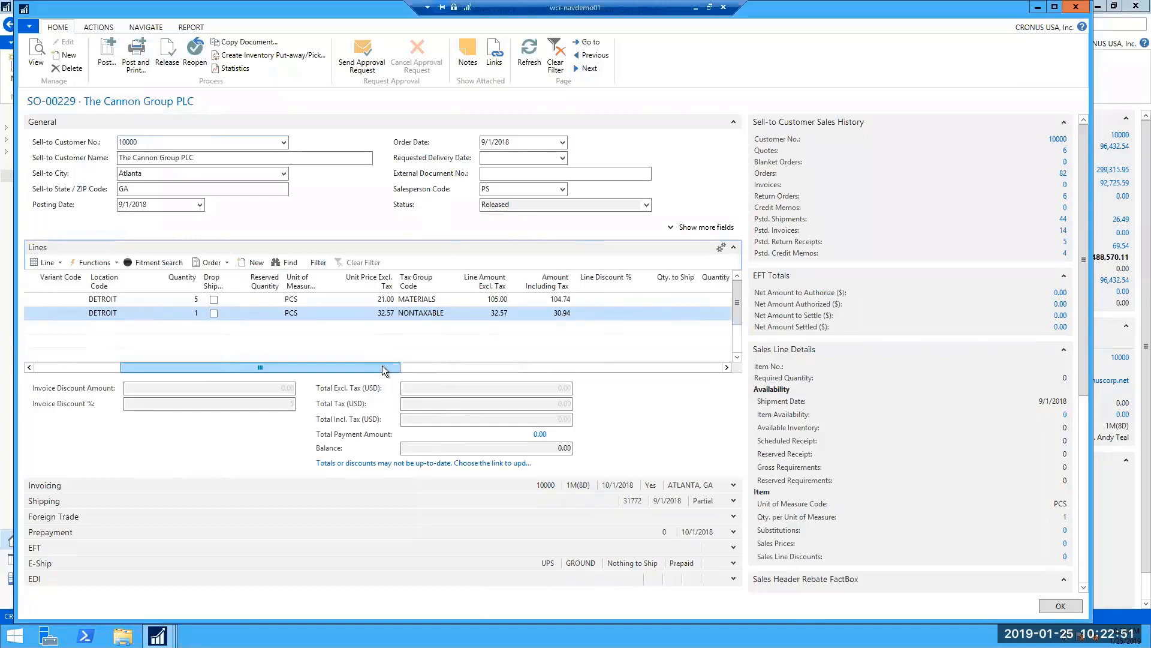
pyautogui.moveTo(383, 365); pyautogui.dragTo(279, 361)
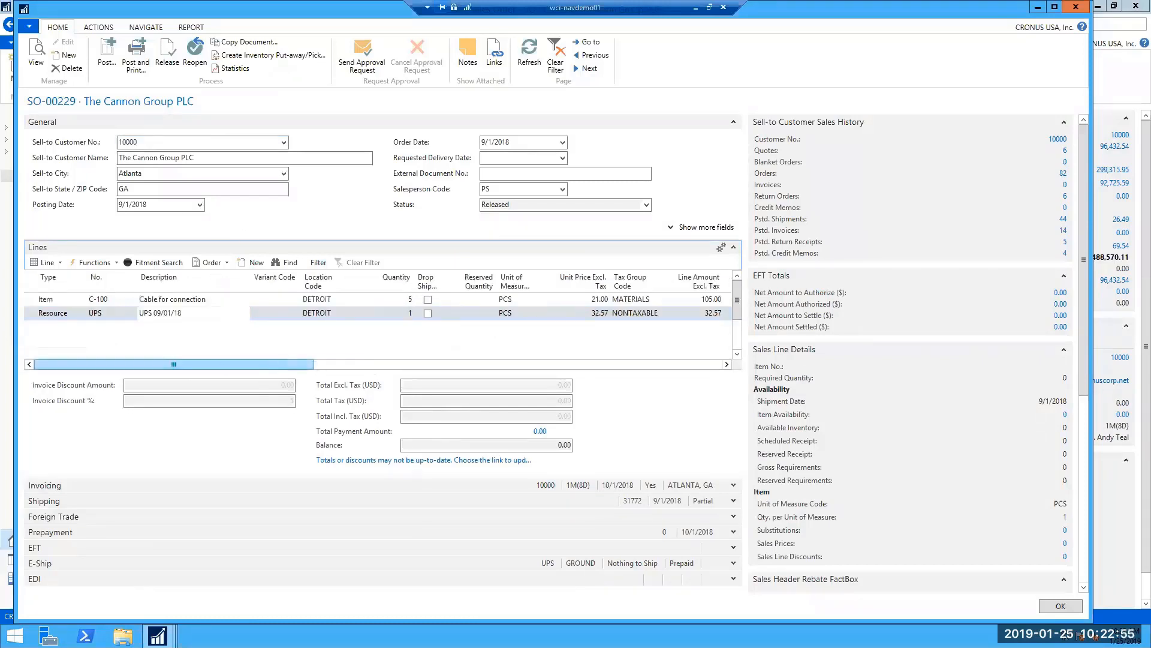
pyautogui.click(1033, 9)
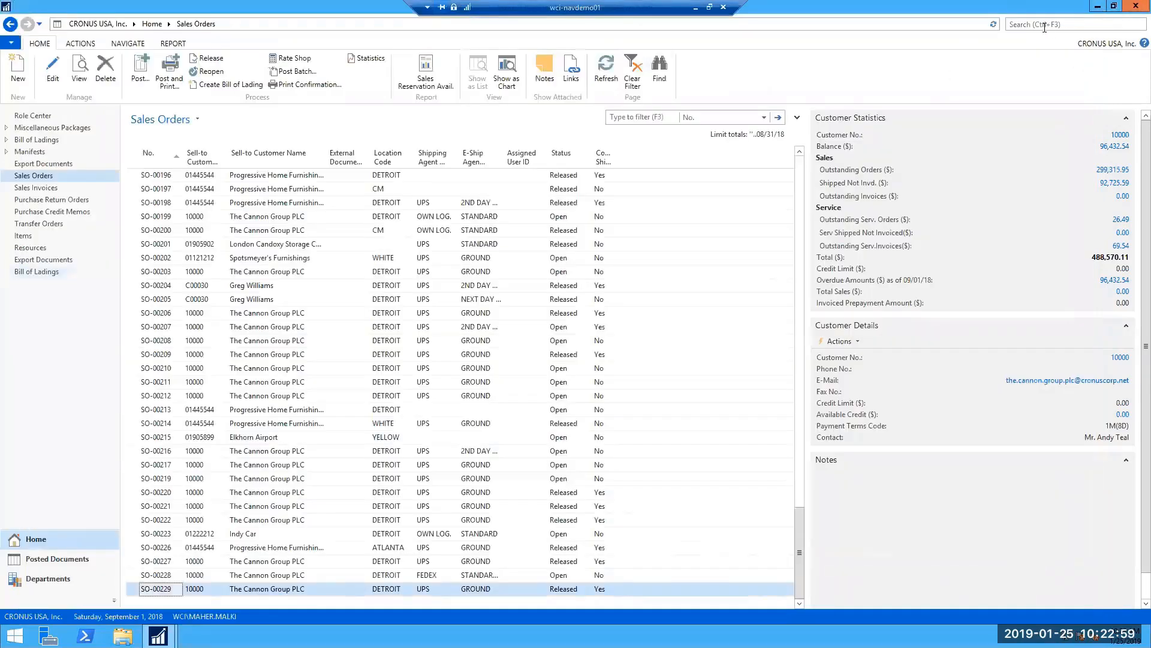
# Step: Find the Posted Sales Shipments list and open the latest shipment for The Cannon Group PLC
pyautogui.click(1044, 24)
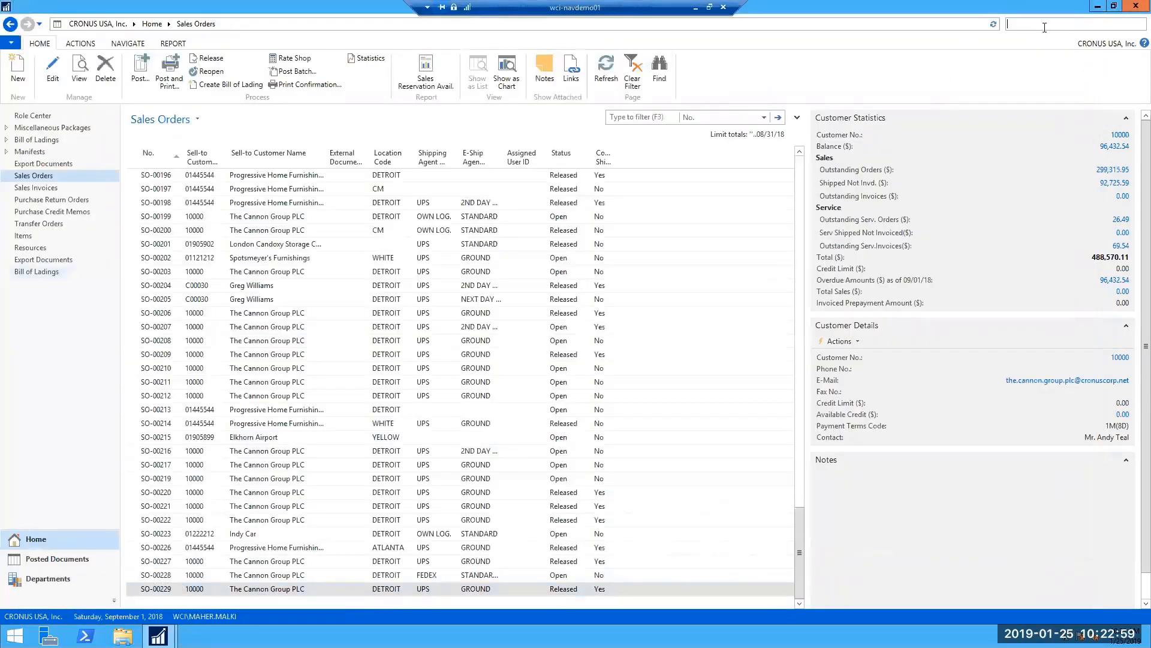
pyautogui.write('posted sales ship')
pyautogui.click(895, 40)
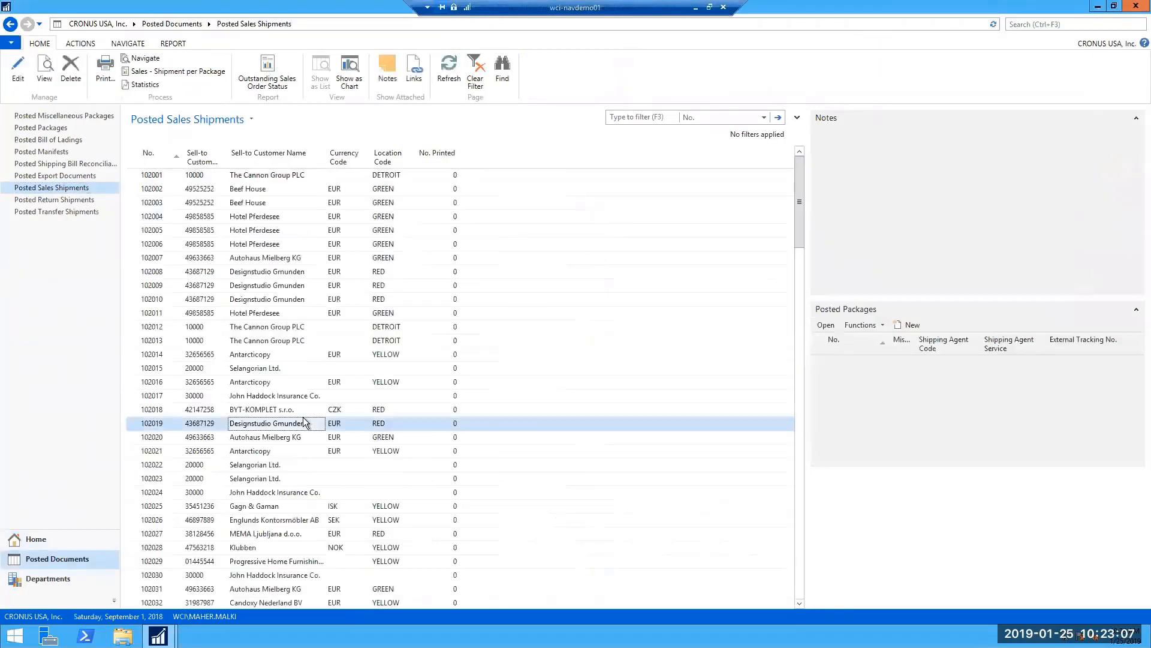
pyautogui.doubleClick(246, 586)
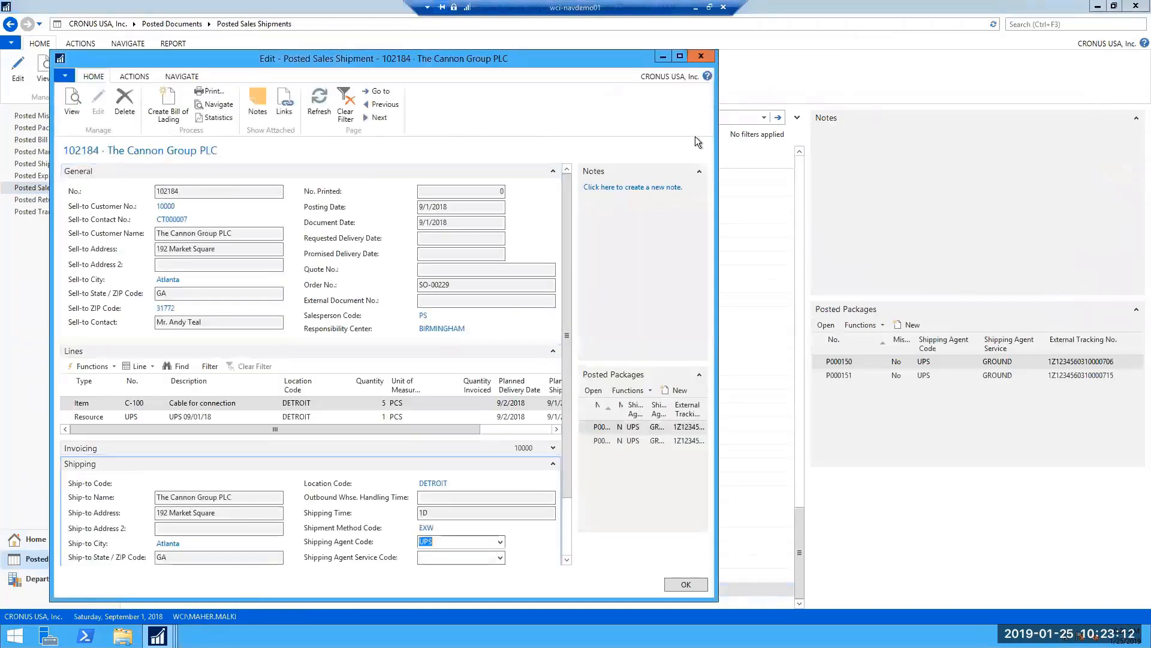
# Step: Enlarge the posted shipment window and widen its Posted Packages area to show the full package columns
pyautogui.moveTo(714, 135); pyautogui.dragTo(976, 135)
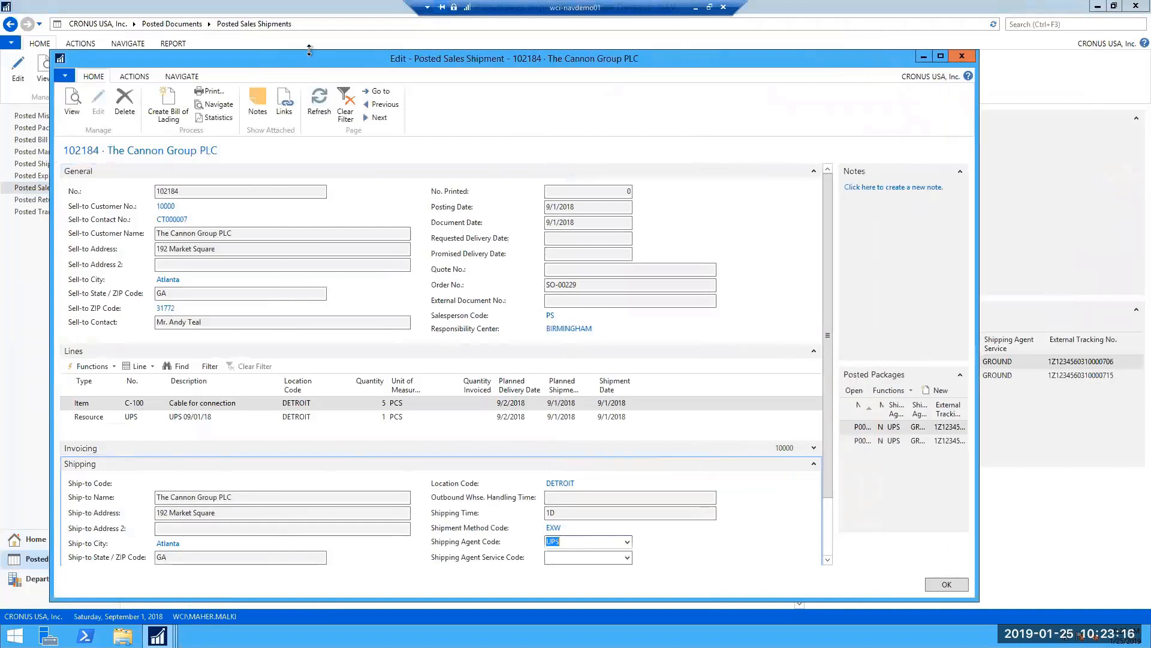
pyautogui.moveTo(541, 50); pyautogui.dragTo(541, 15)
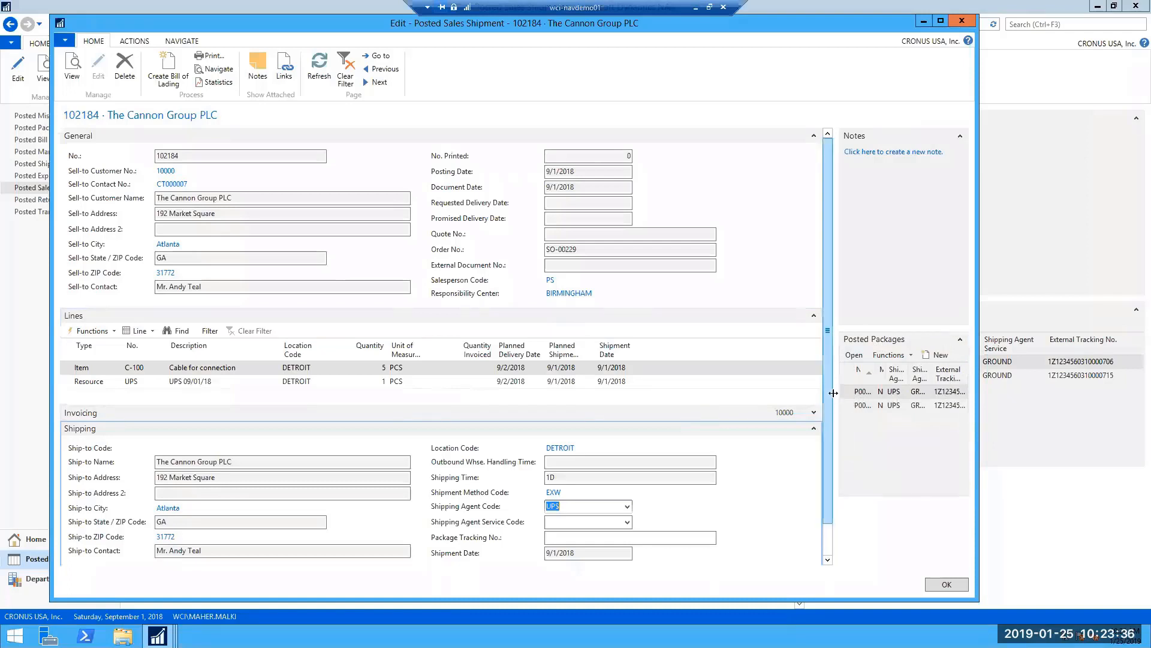
pyautogui.moveTo(834, 393); pyautogui.dragTo(726, 394)
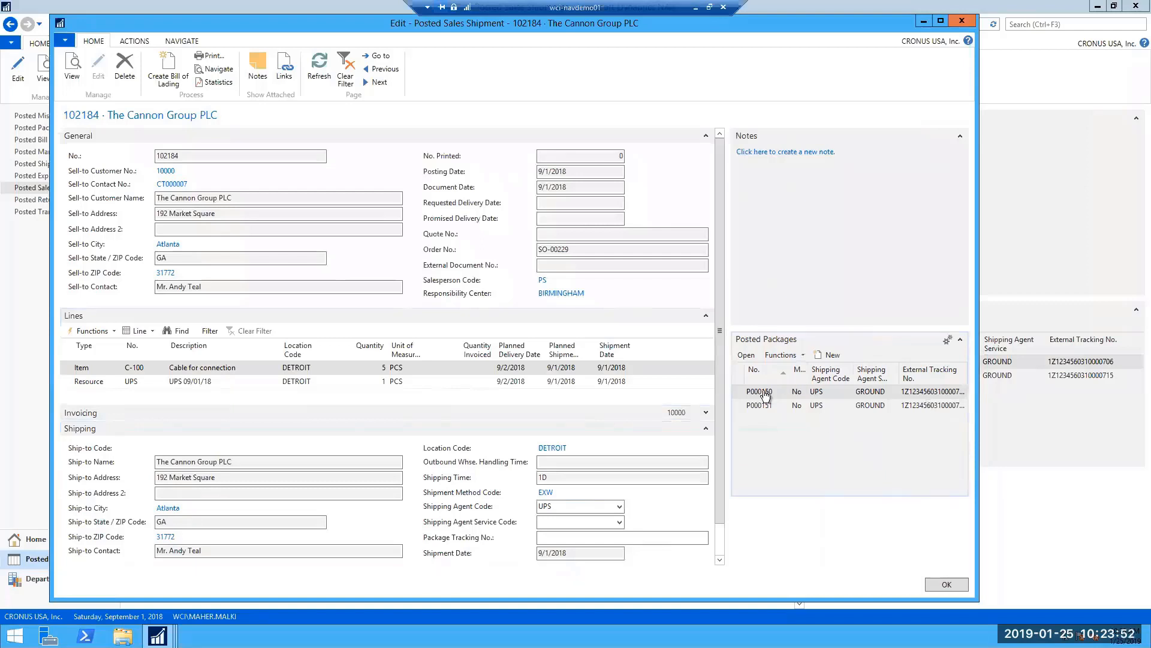
# Step: Review the shipment's first posted package, and examine the second package's Dimensions details
pyautogui.click(747, 356)
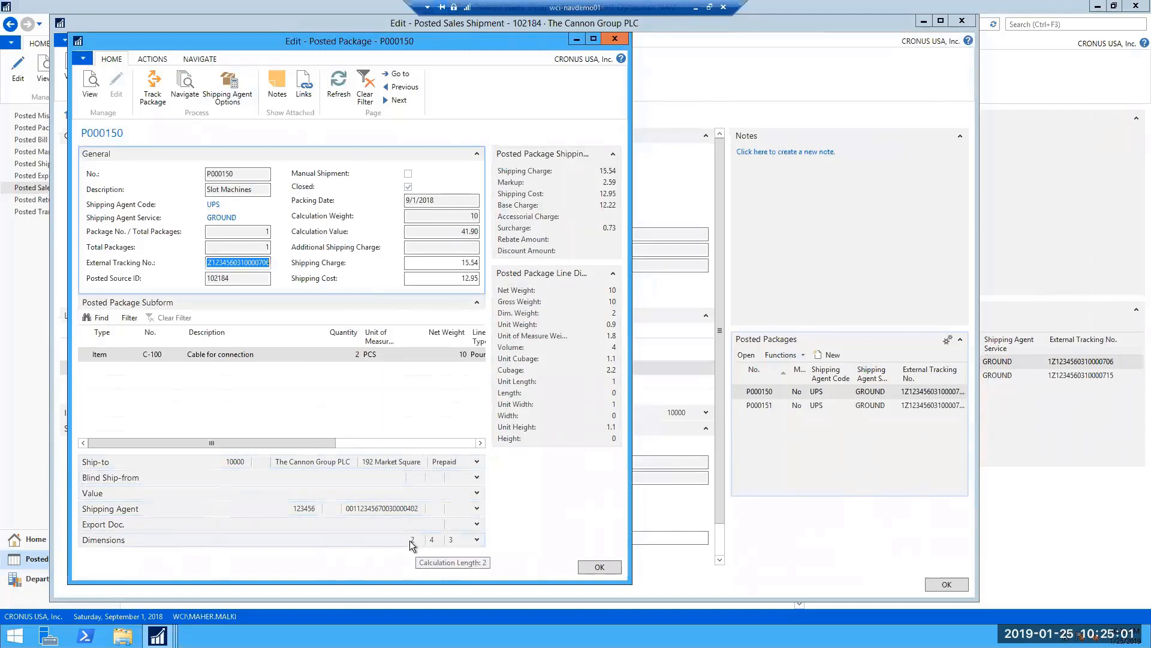
pyautogui.click(599, 567)
pyautogui.click(771, 408)
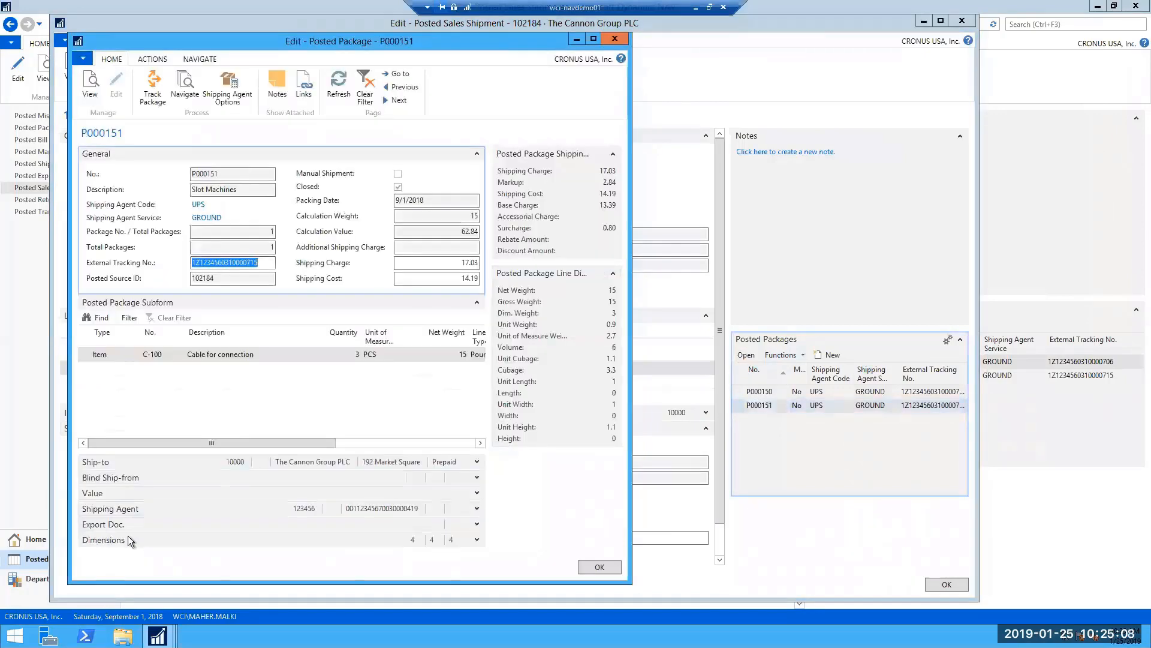
pyautogui.click(478, 541)
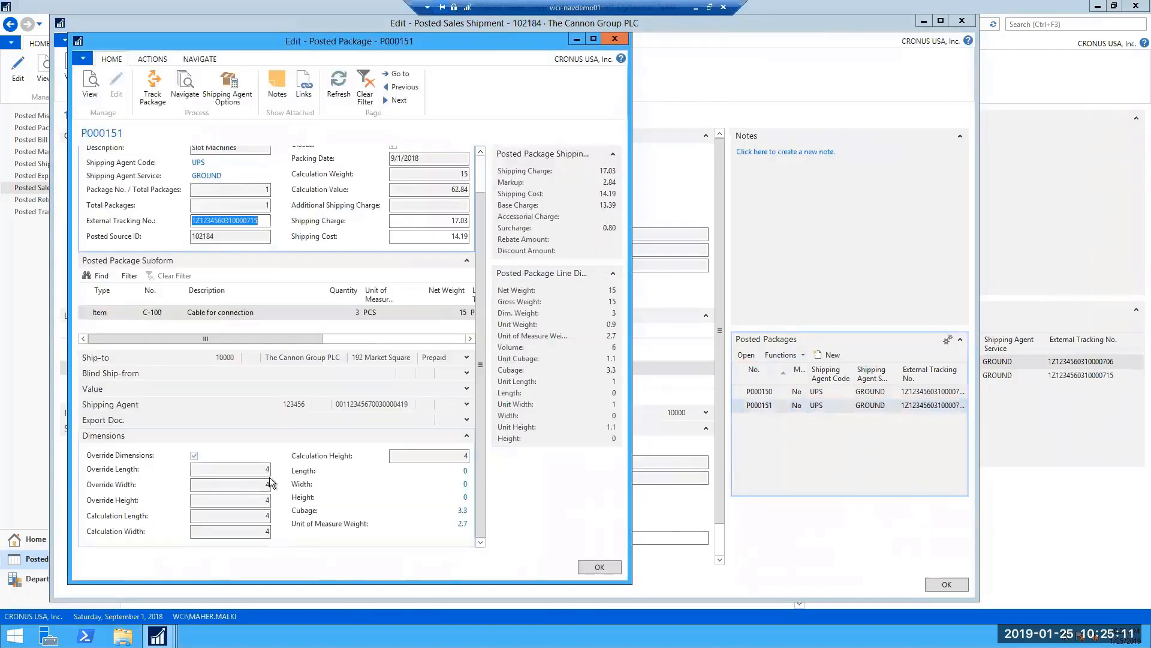
pyautogui.scroll(2, 329, 509)
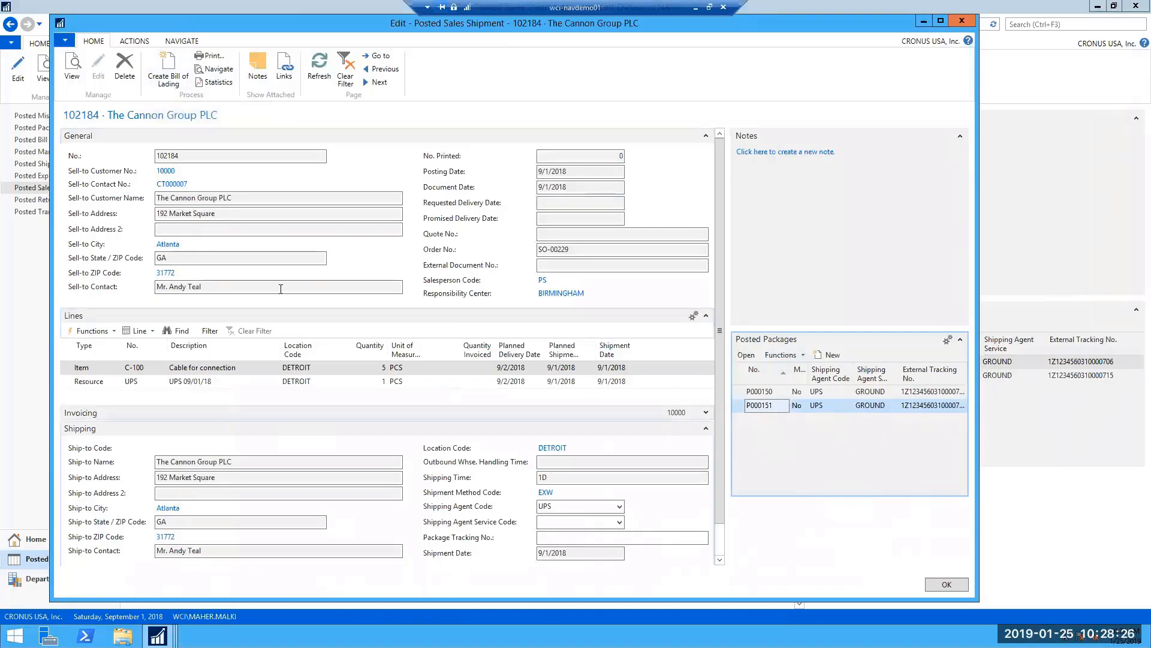
# Step: Try to create a bill of lading for the Whole Shipment, using the customer's existing bill of lading
pyautogui.click(162, 84)
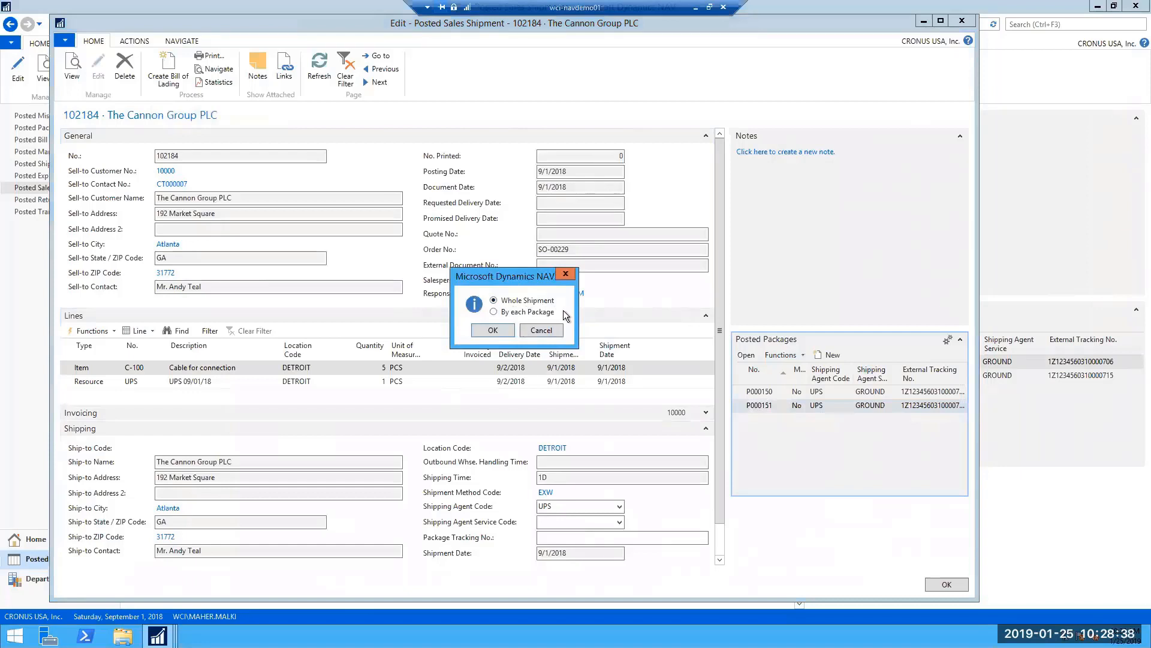
pyautogui.click(485, 331)
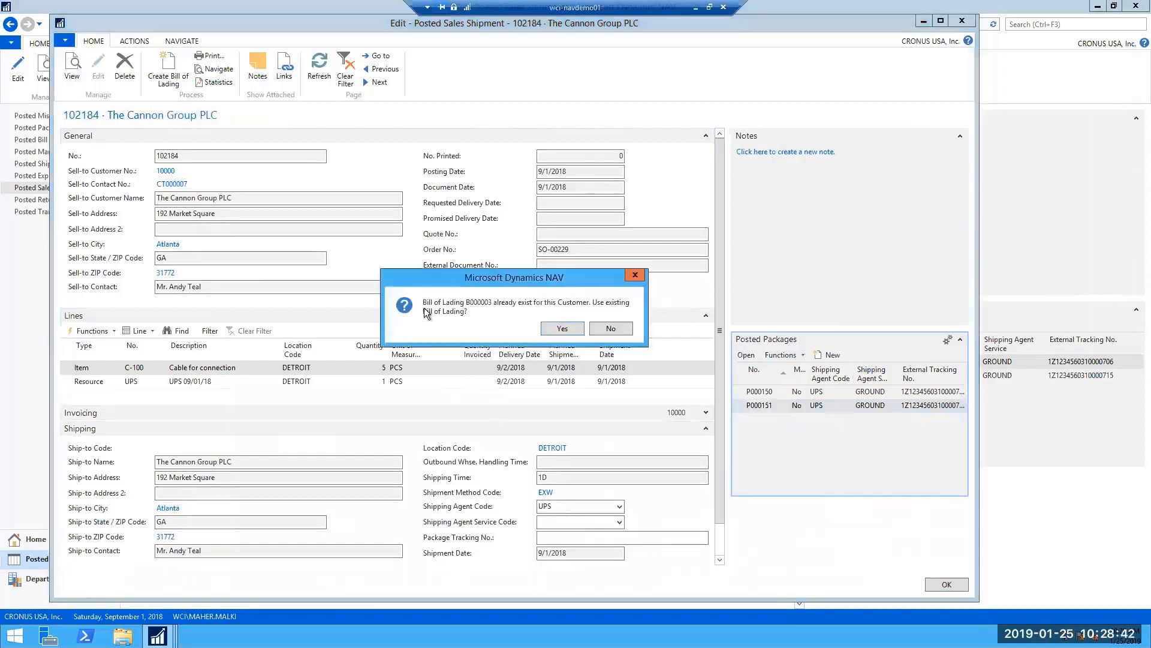
pyautogui.click(563, 330)
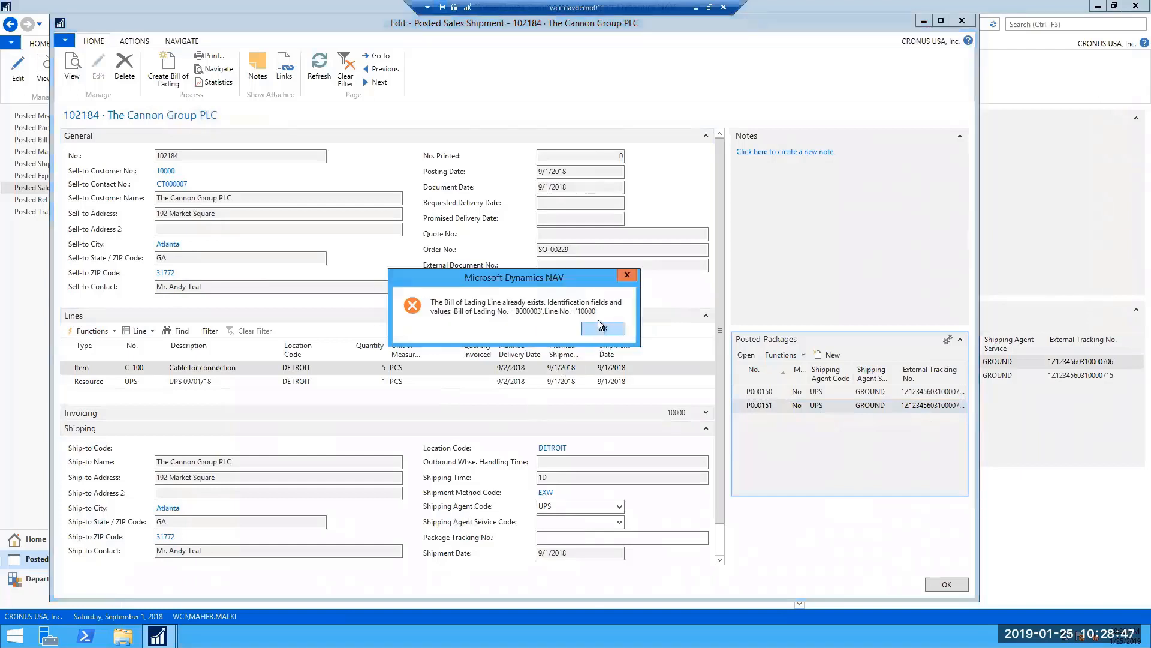
pyautogui.click(601, 327)
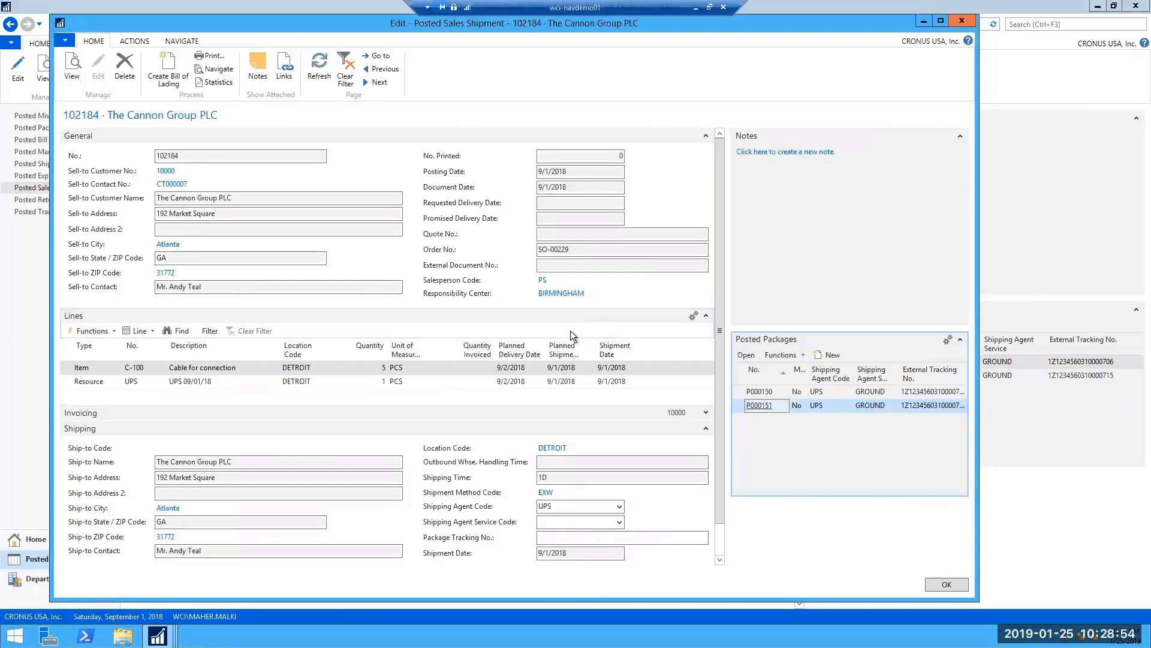
# Step: Leave the posted shipment and open the ROADWAY bill of lading described as TEST BOL for Everi from the Bill of Ladings list
pyautogui.click(946, 584)
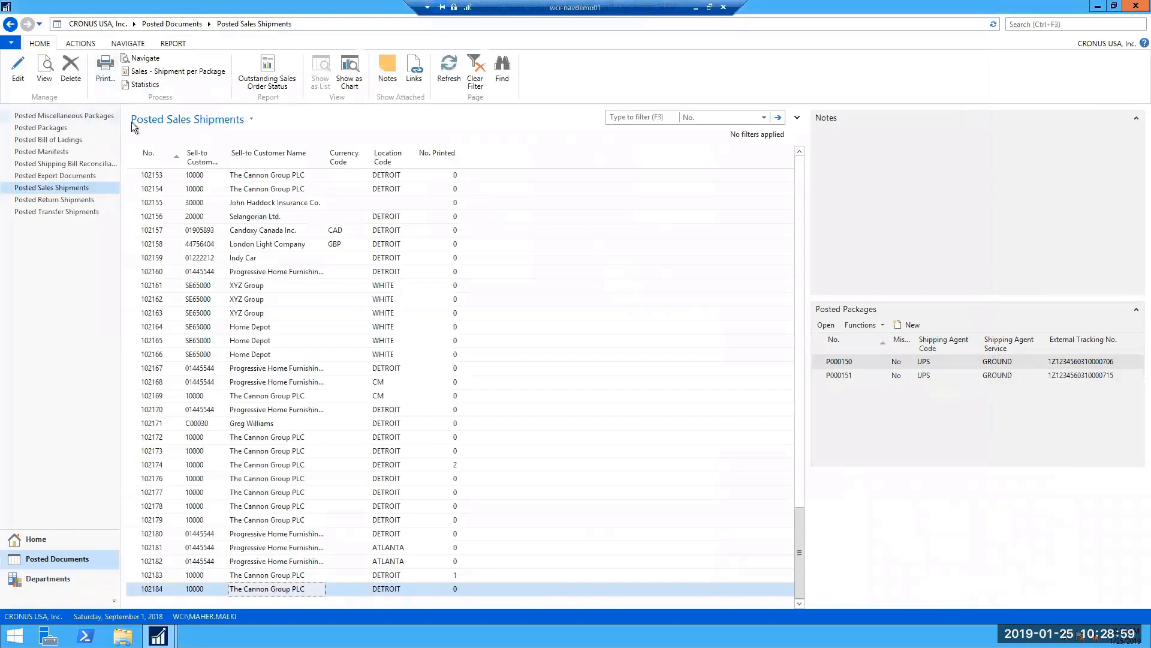
pyautogui.click(54, 540)
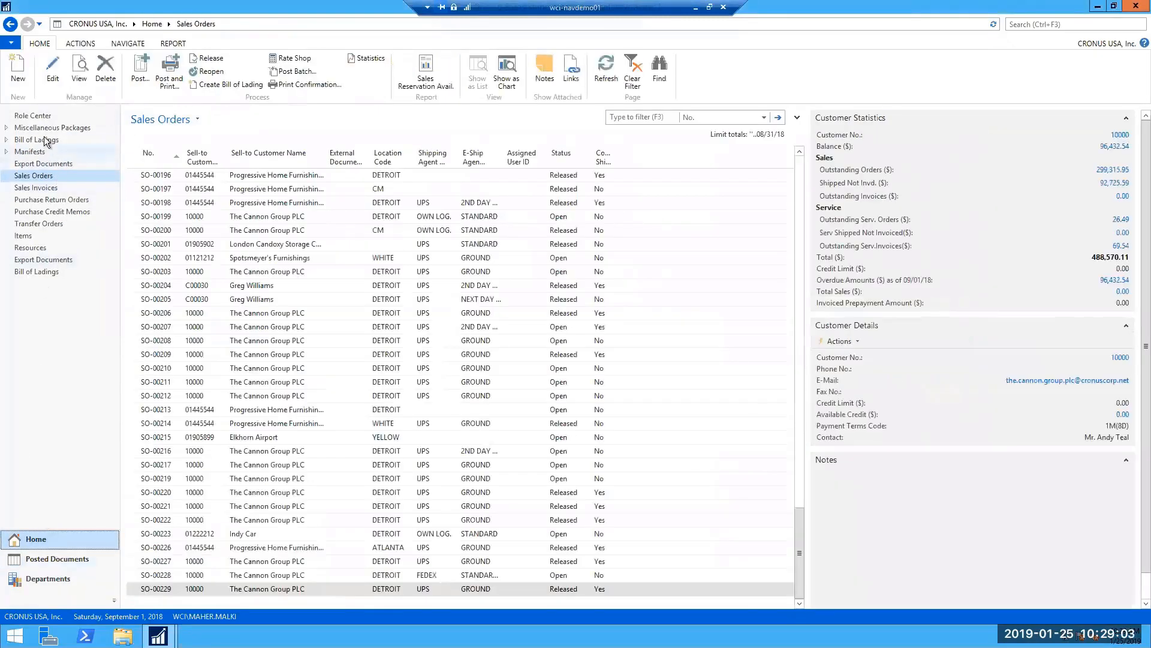
pyautogui.click(33, 139)
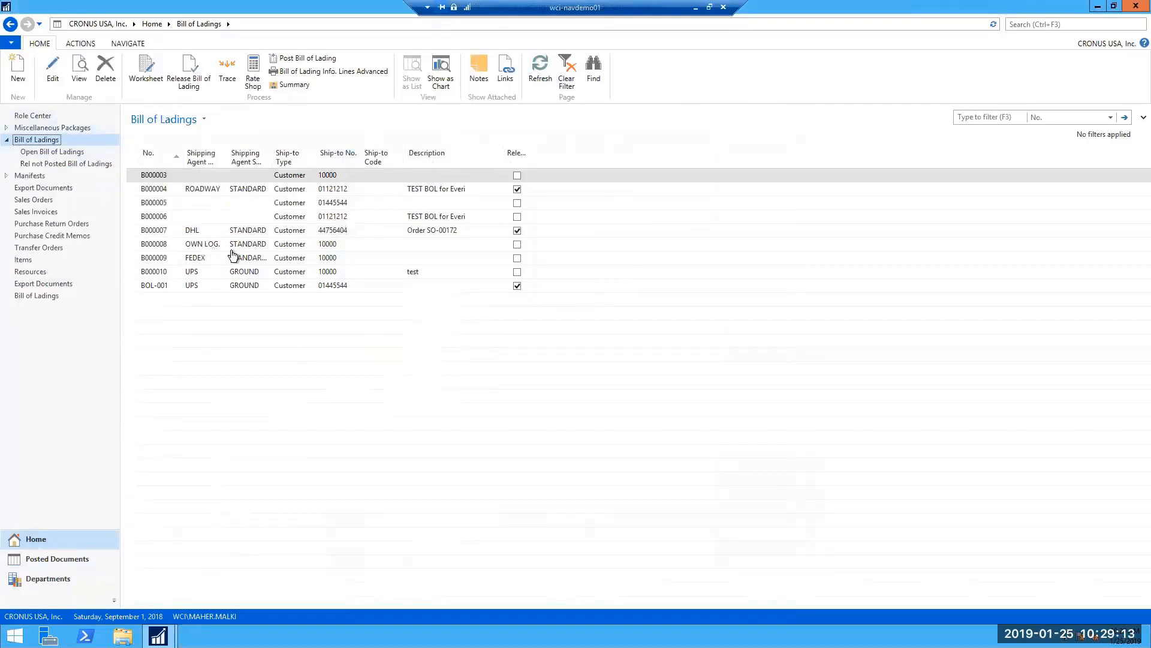
pyautogui.doubleClick(329, 195)
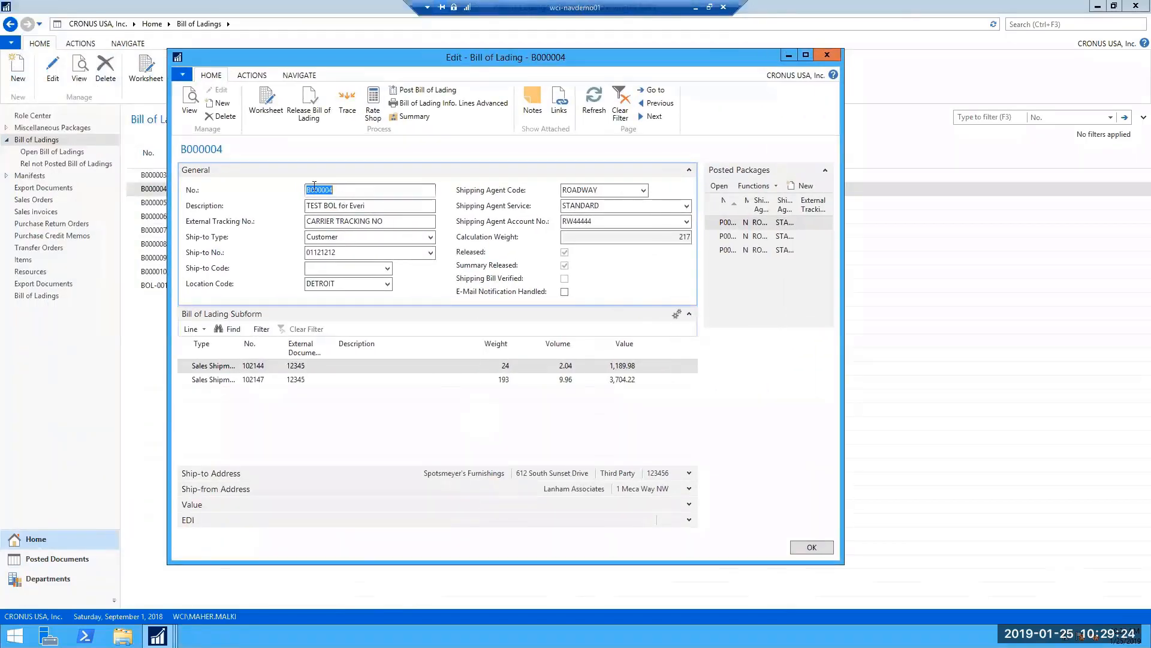
# Step: Try to add posted sales shipments to the ROADWAY bill of lading from its worksheet, and leave that bill of lading
pyautogui.click(267, 102)
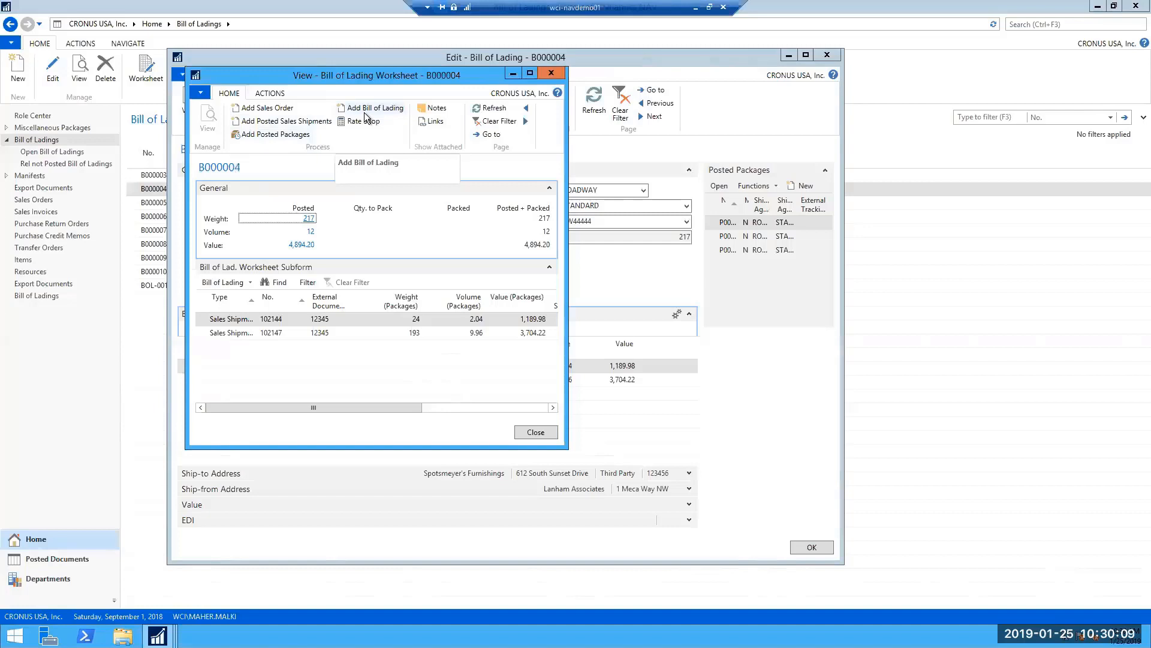
pyautogui.click(262, 123)
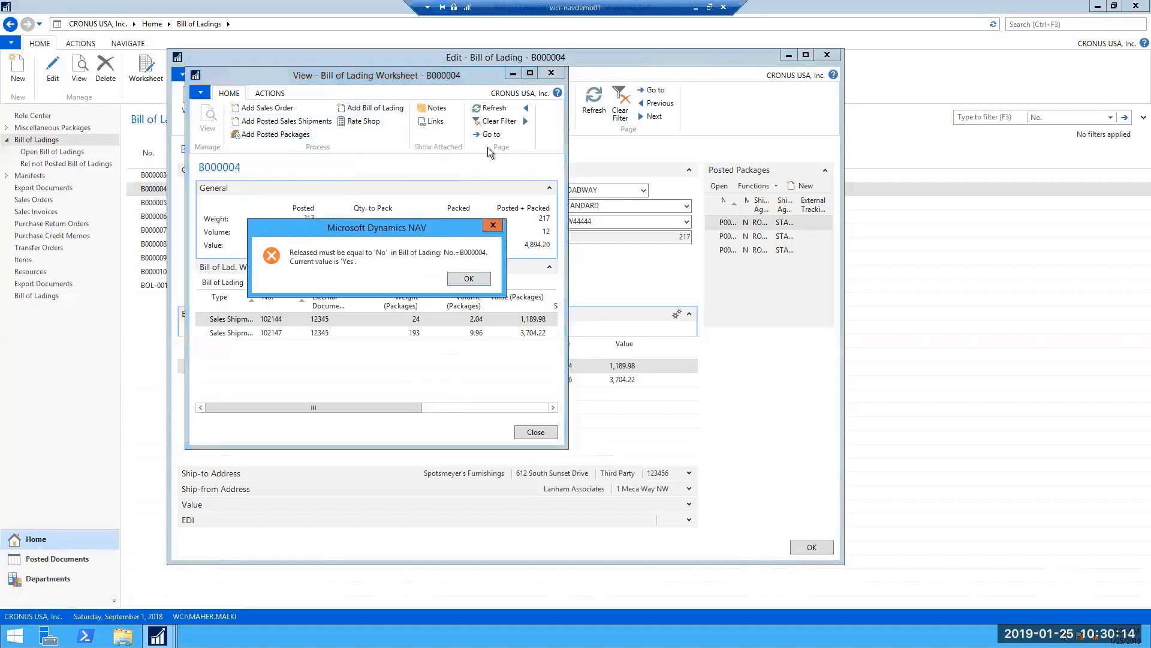
pyautogui.click(479, 279)
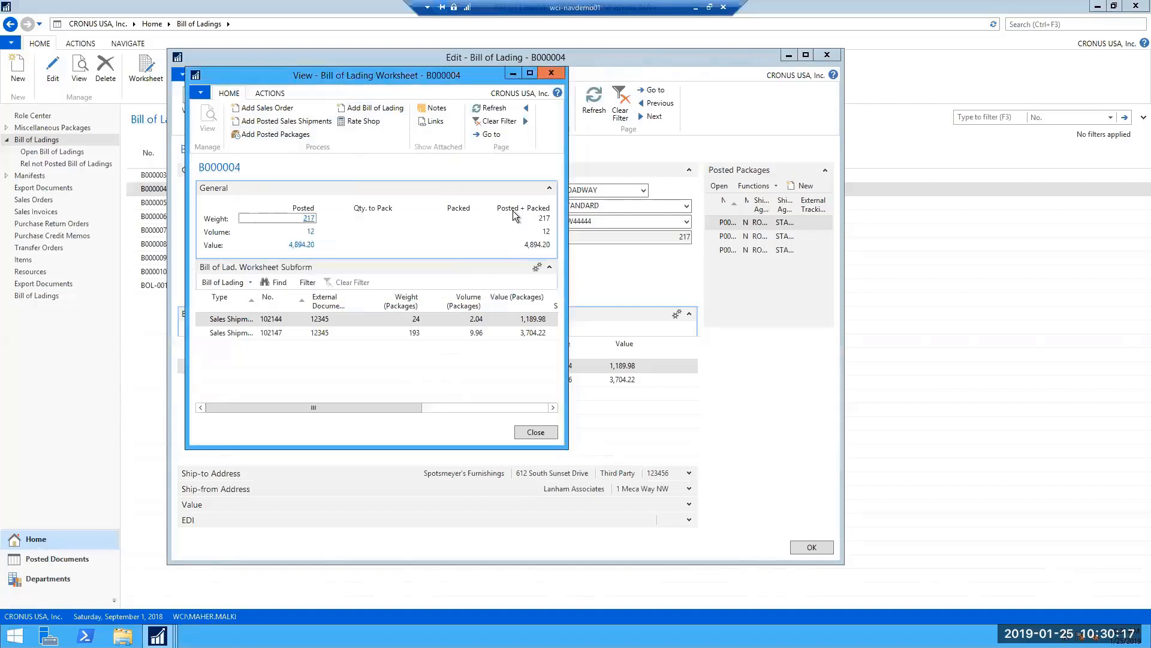
pyautogui.click(555, 78)
pyautogui.click(827, 55)
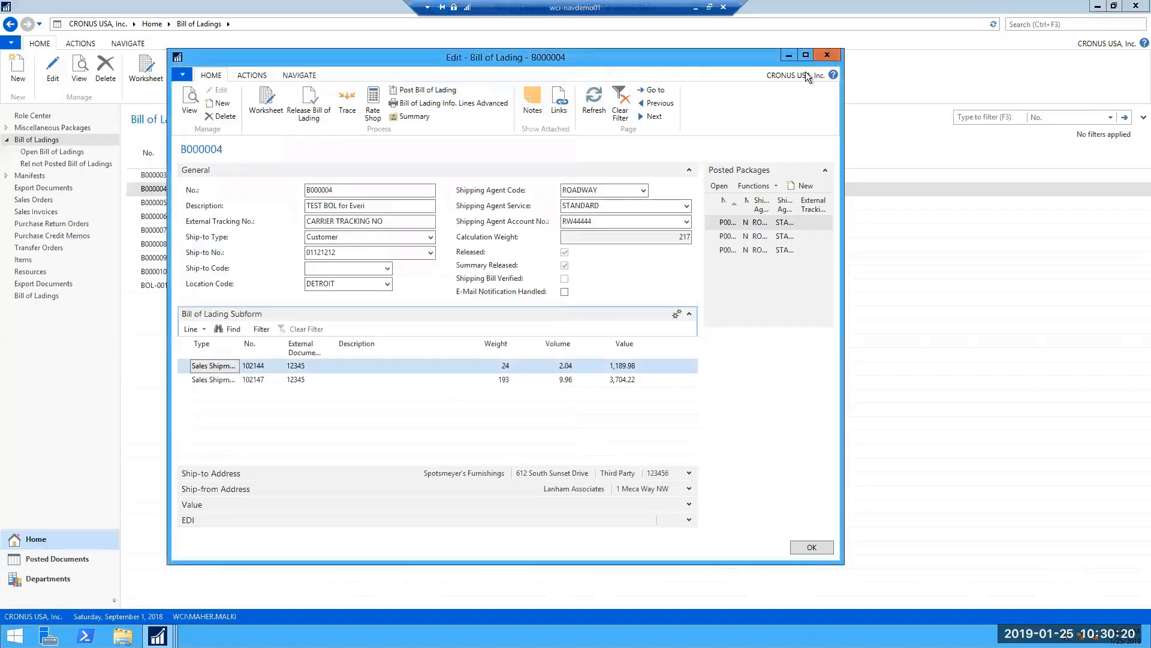
# Step: Open the OWN LOG. bill of lading for The Cannon Group PLC and browse the posted sales shipments available to add from its worksheet
pyautogui.doubleClick(527, 244)
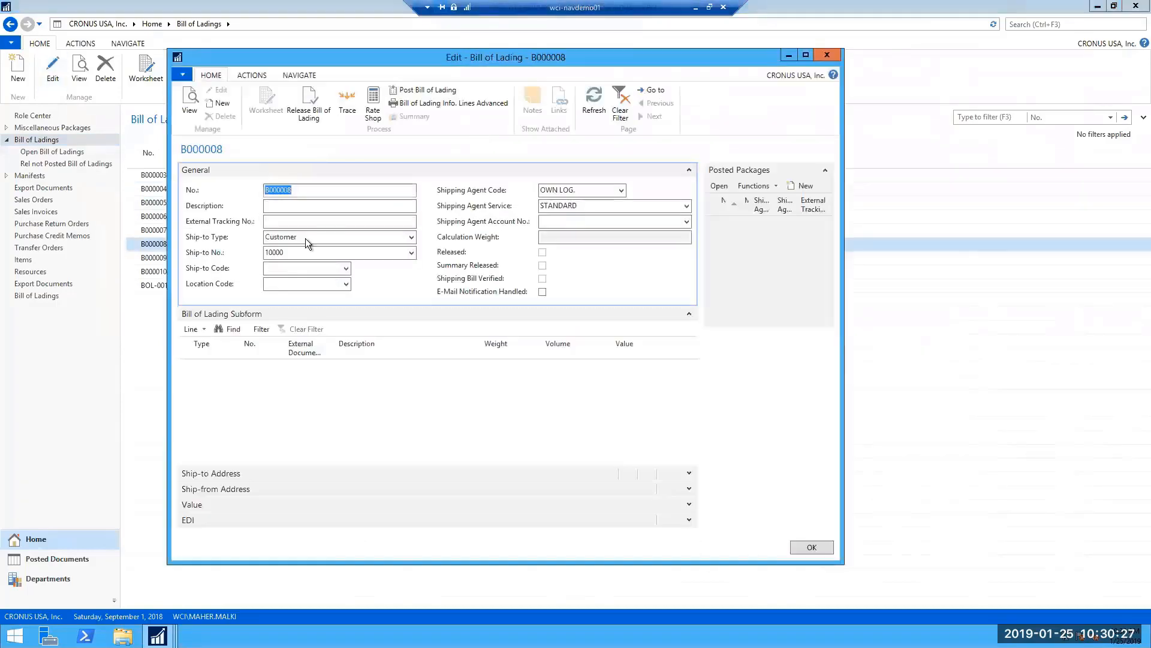
pyautogui.click(266, 105)
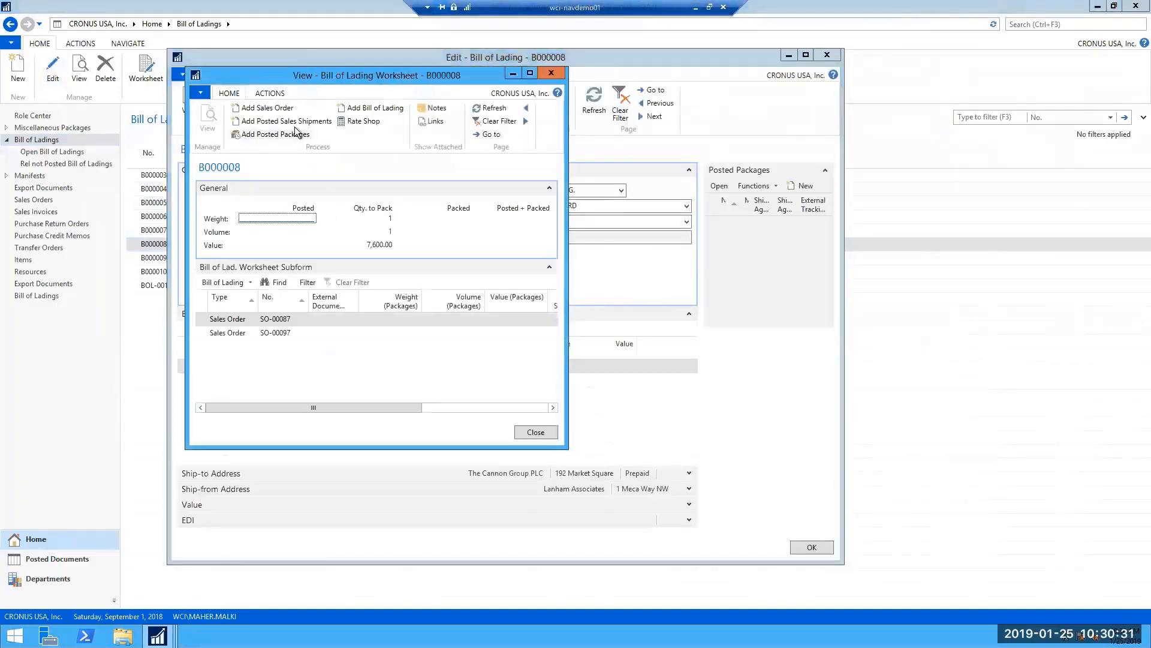
pyautogui.click(300, 122)
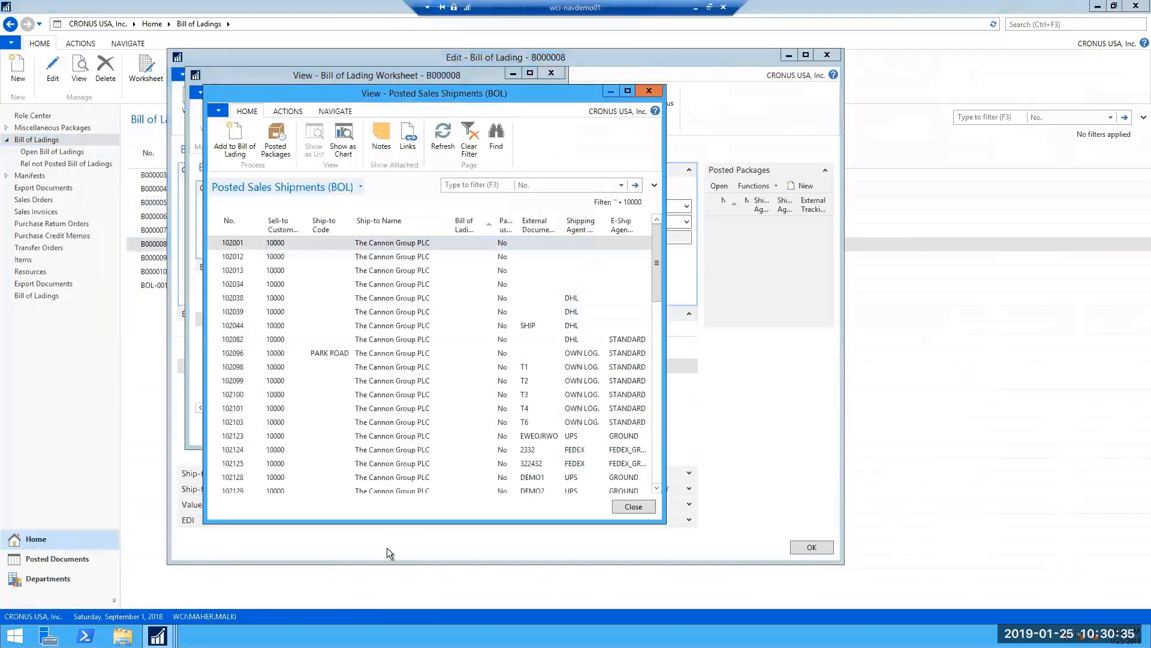
pyautogui.scroll(-6, 430, 437)
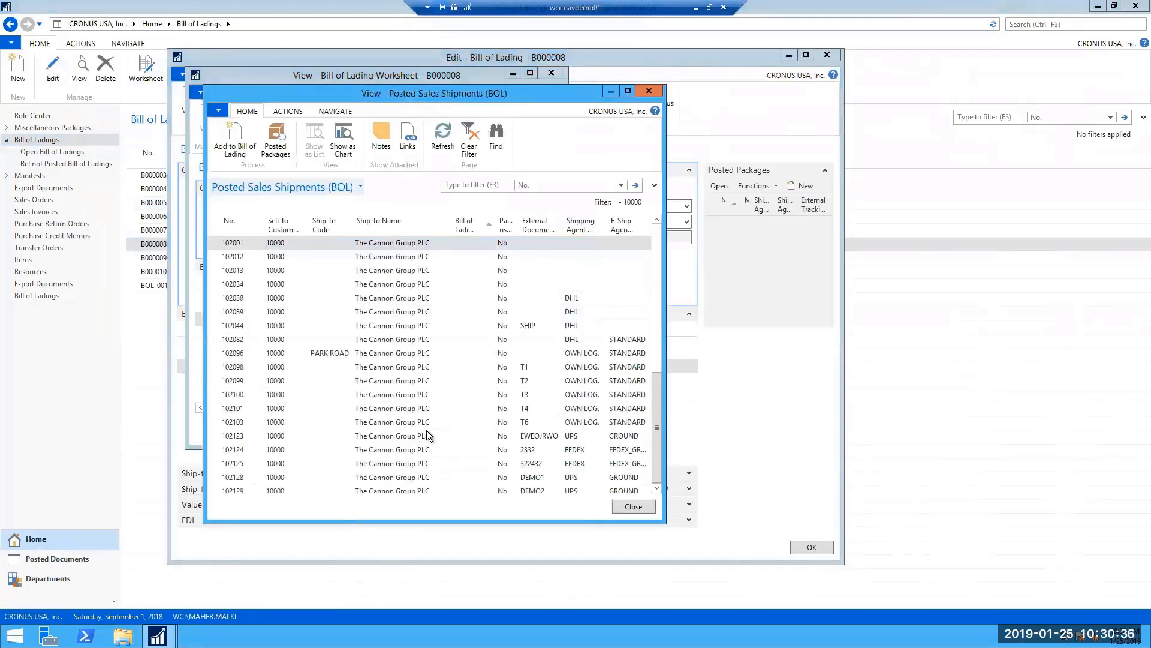
pyautogui.click(389, 478)
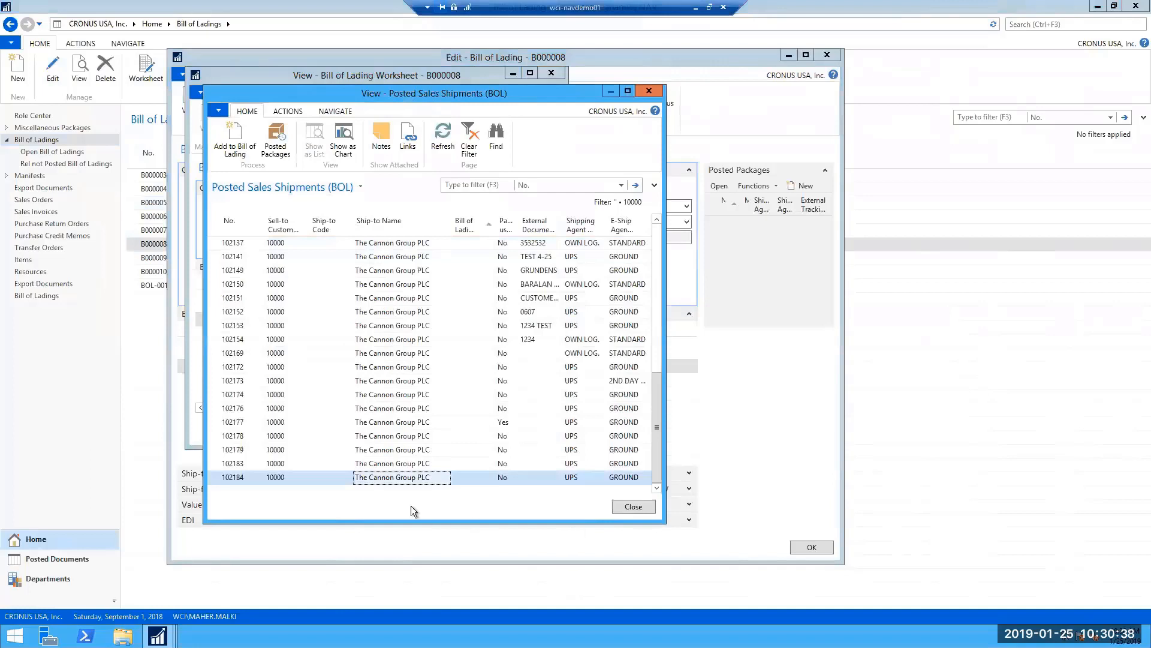
pyautogui.click(639, 506)
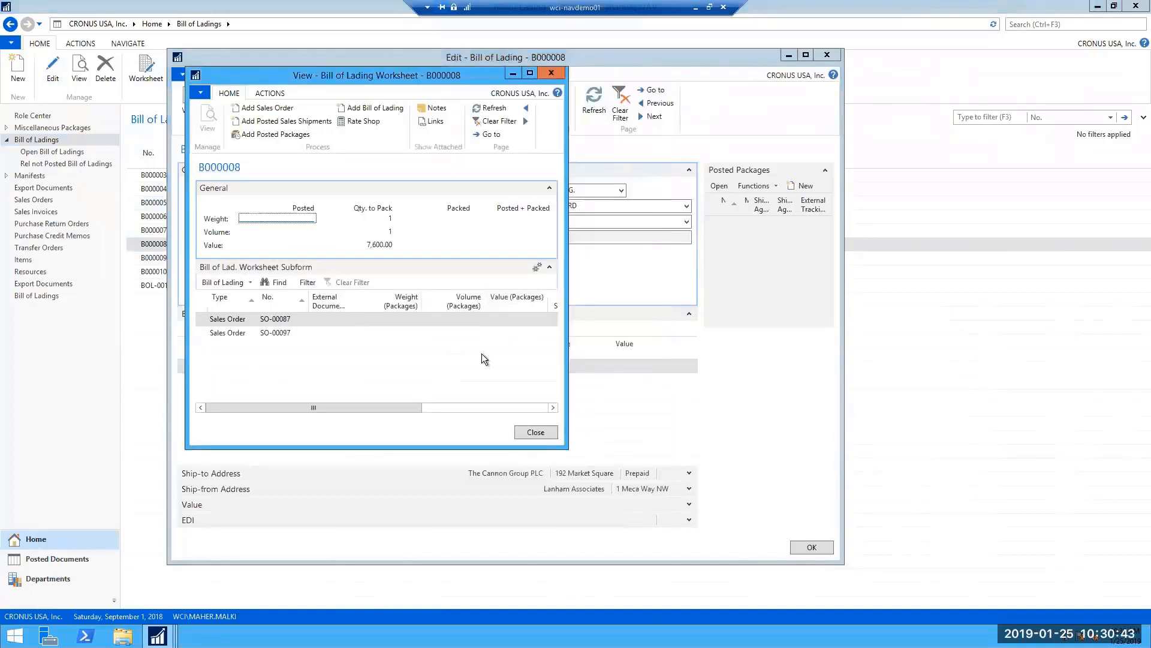
pyautogui.click(536, 432)
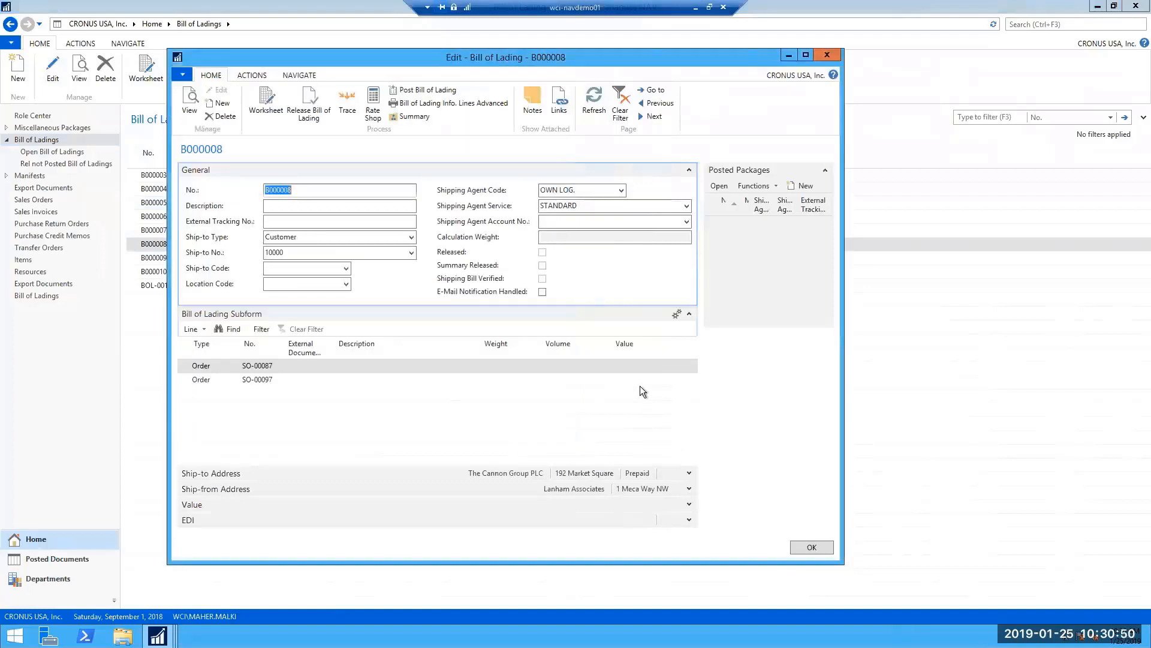
# Step: Go back to the ROADWAY bill of lading described as TEST BOL for Everi and widen its window and Posted Packages area
pyautogui.hotkey('ctrl', 'pageup')
pyautogui.hotkey('ctrl', 'pageup')
pyautogui.hotkey('ctrl', 'pageup')
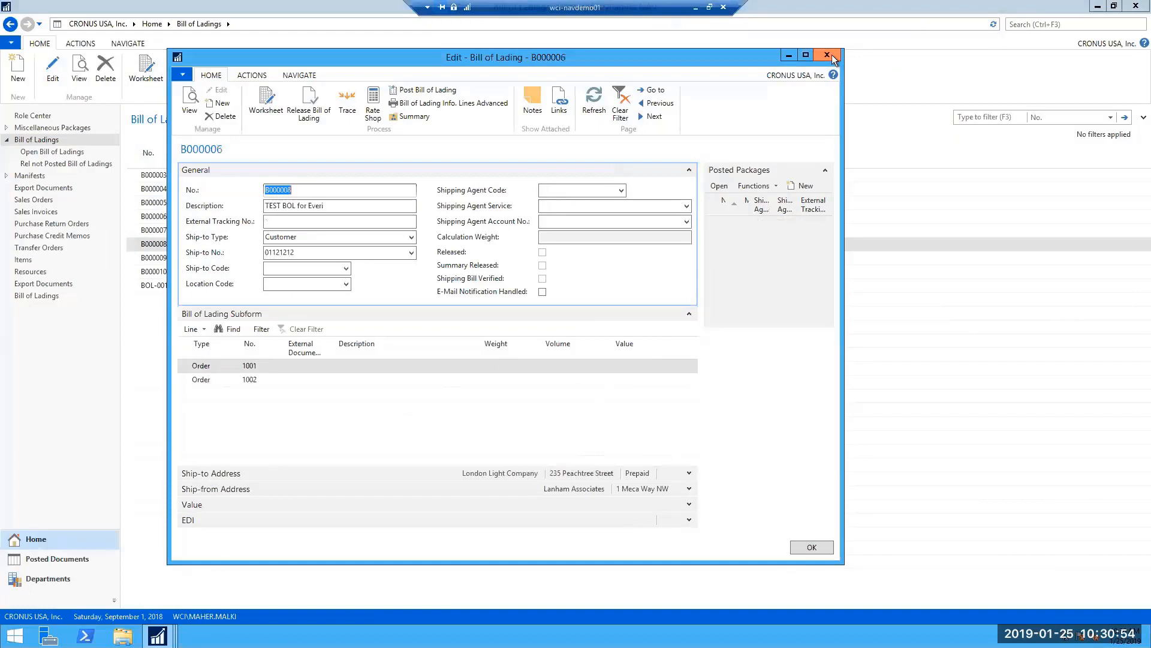
pyautogui.hotkey('ctrl', 'pageup')
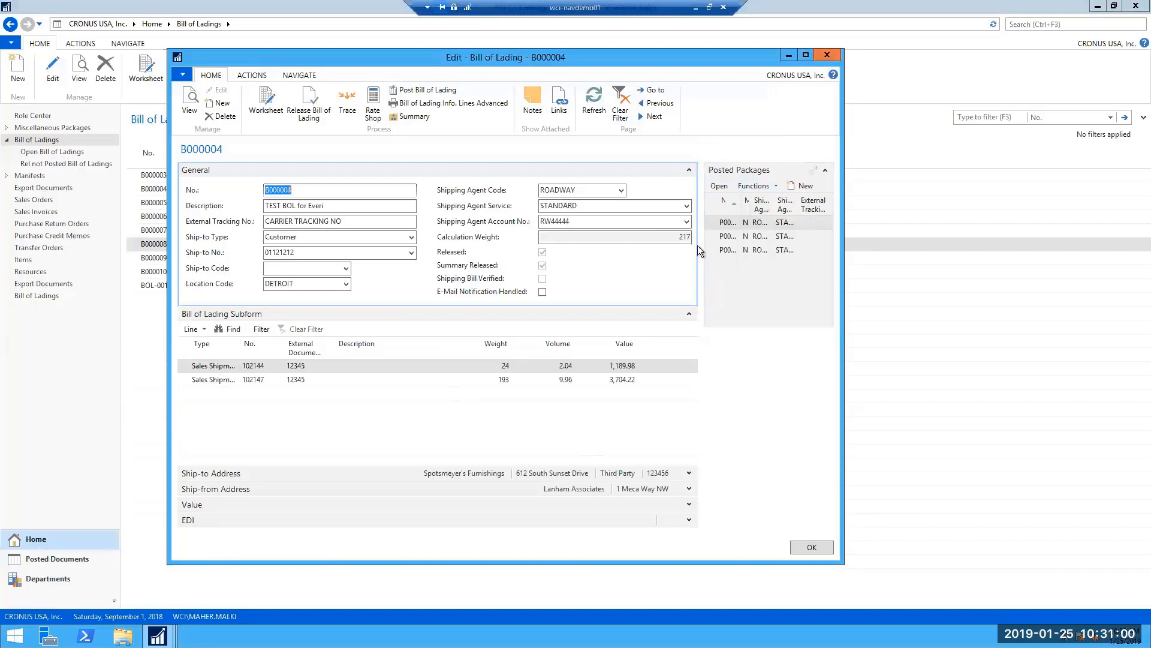
pyautogui.moveTo(649, 239); pyautogui.dragTo(650, 240)
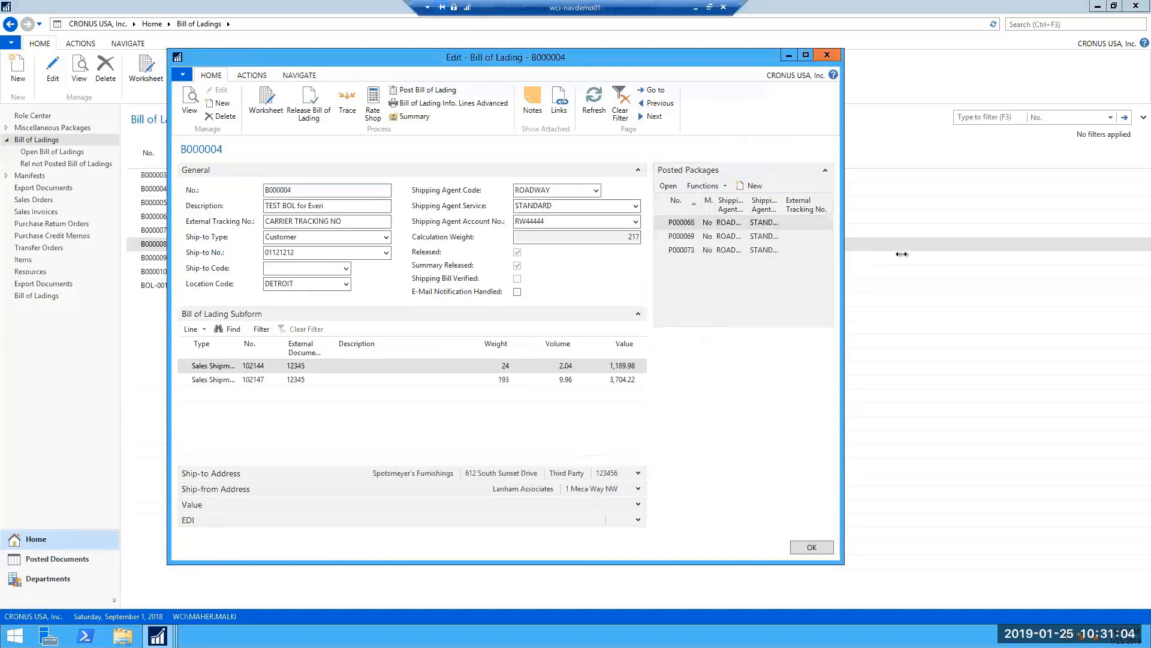
pyautogui.moveTo(844, 264); pyautogui.dragTo(1015, 265)
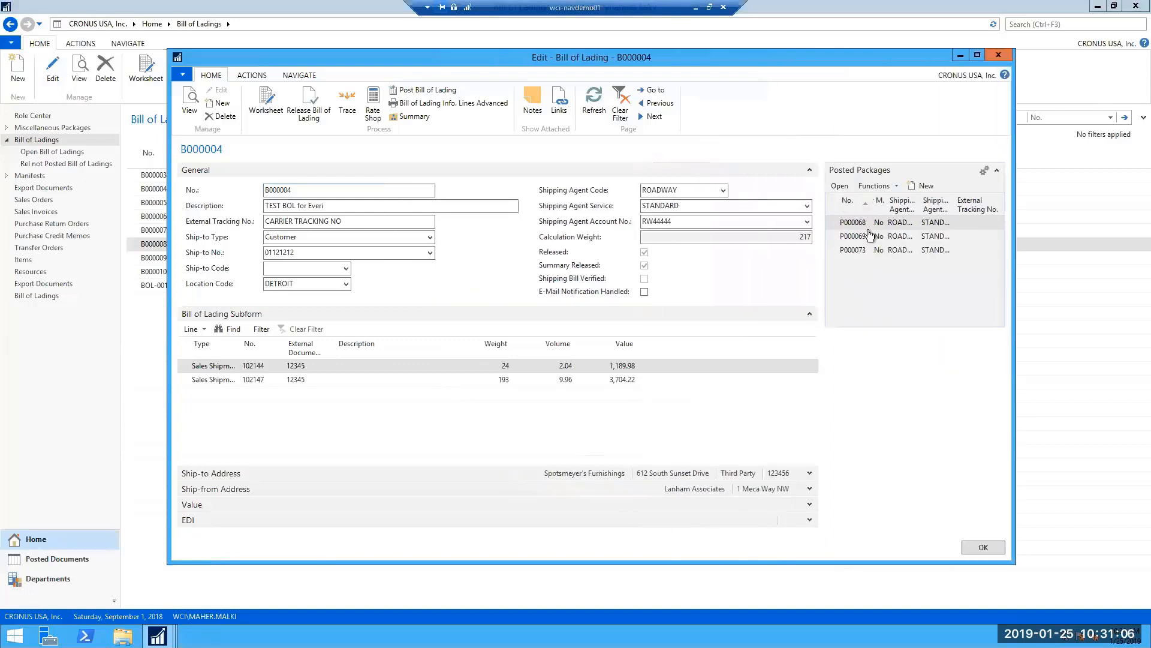
# Step: Review the first two posted packages of the bill of lading, including the items they contain
pyautogui.click(841, 186)
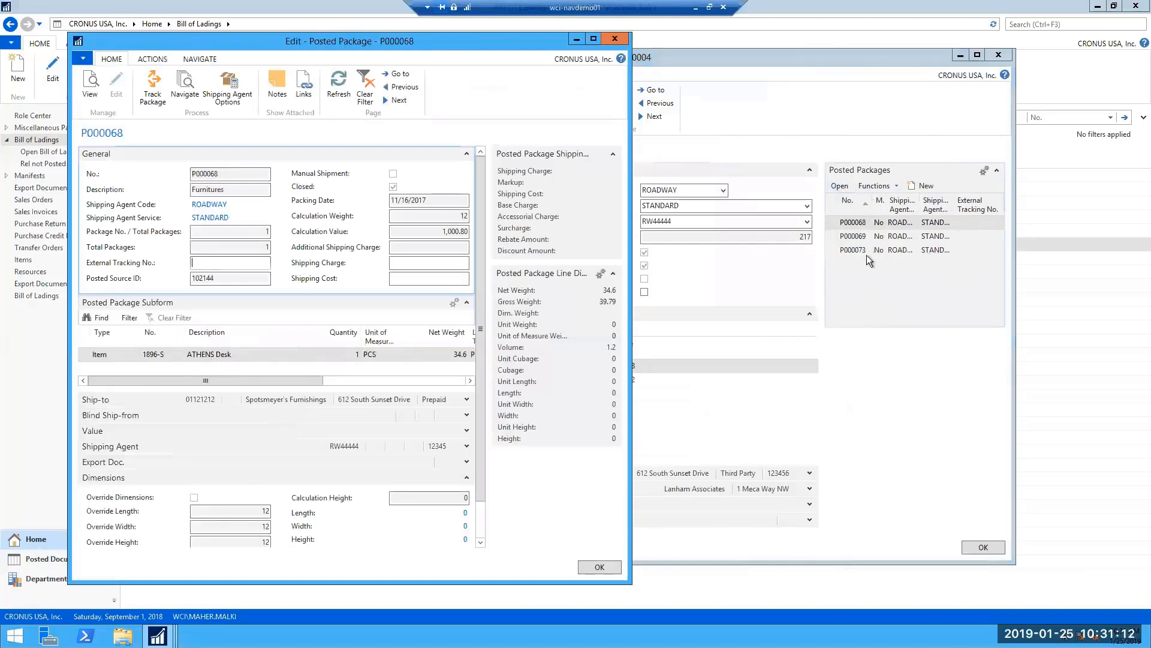
pyautogui.press('Escape')
pyautogui.click(853, 237)
pyautogui.click(841, 185)
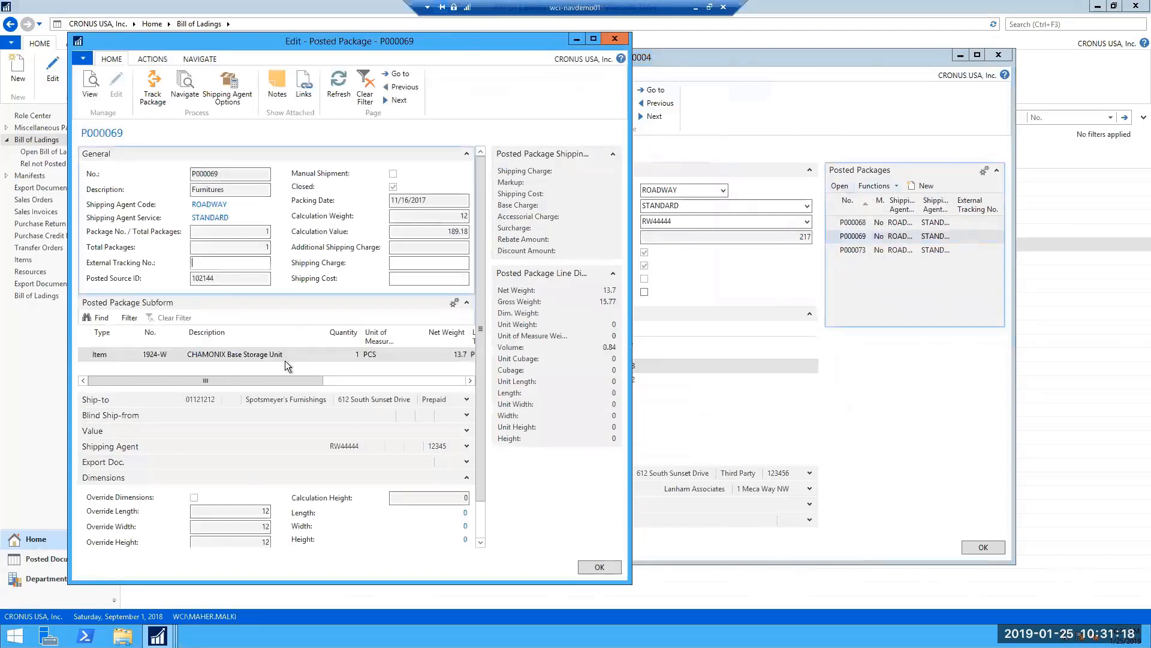
pyautogui.press('Escape')
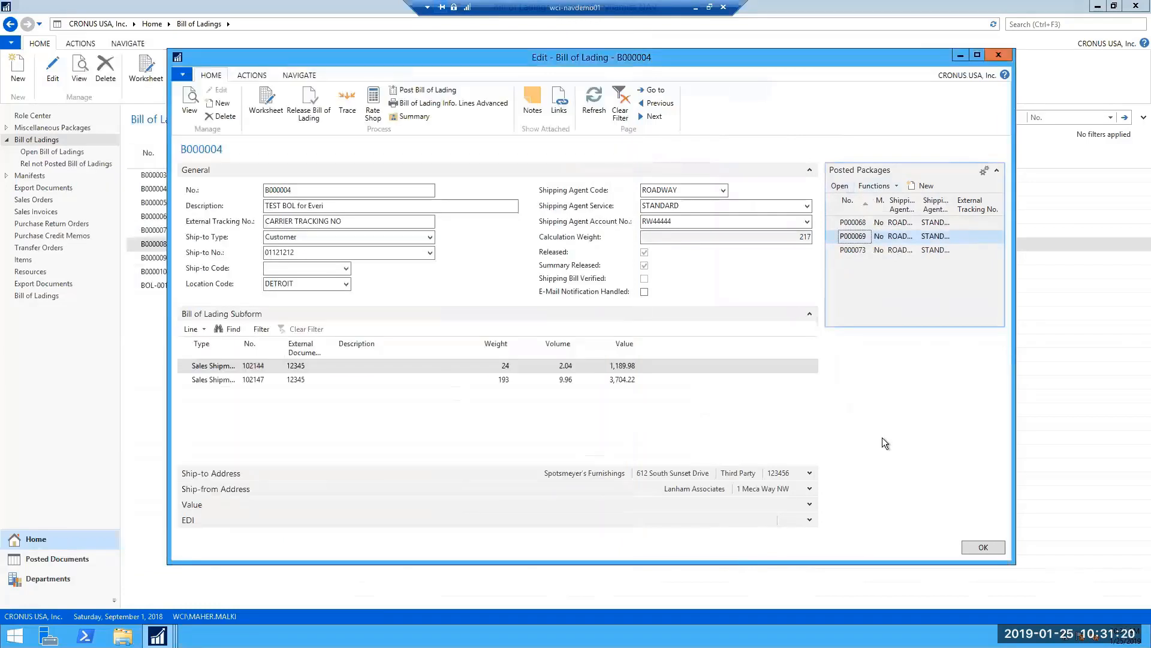
# Step: Preview the Bill of Lading Info. Lines Advanced report for this bill of lading
pyautogui.click(456, 104)
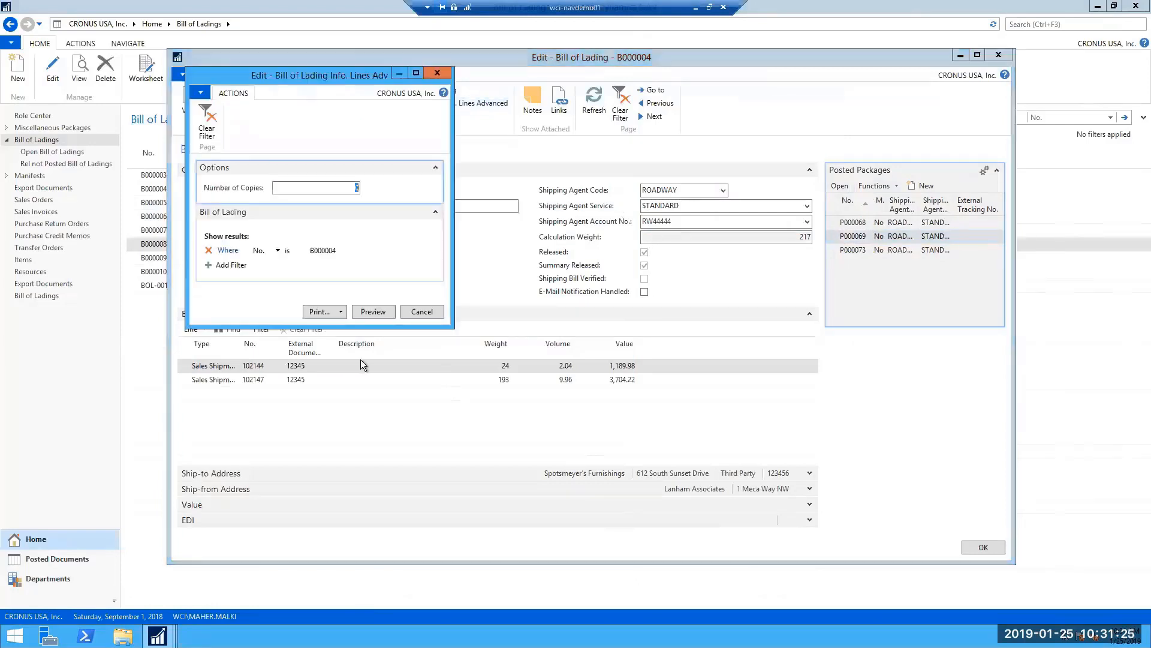
pyautogui.click(377, 312)
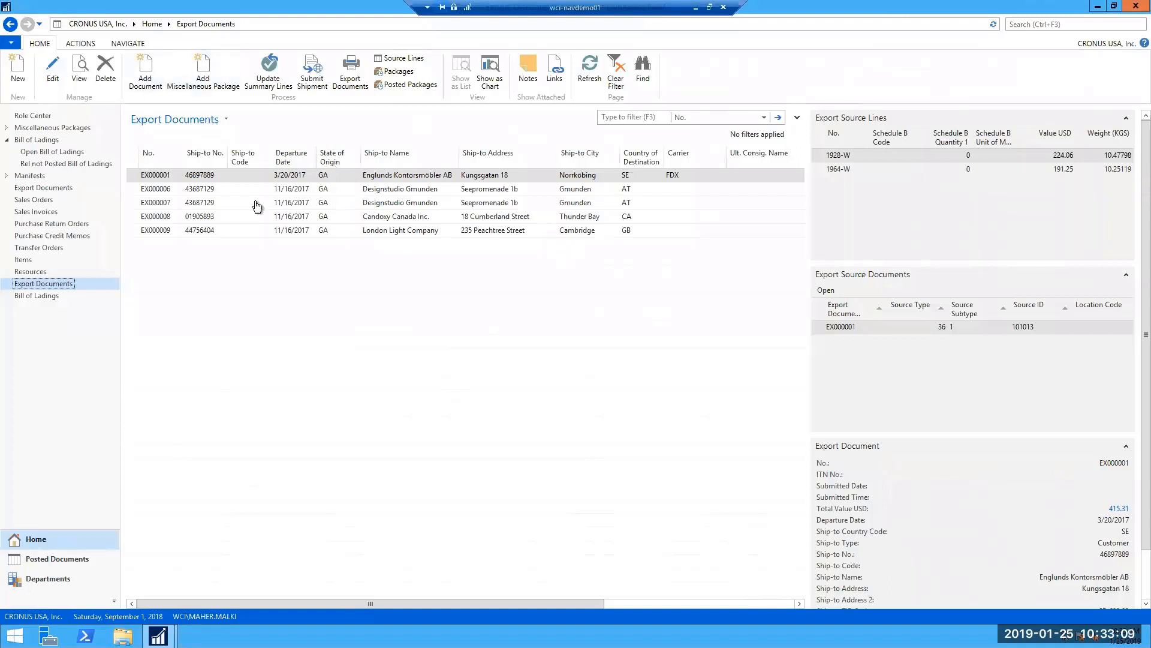
# Step: Open the Englunds Kontorsmöbler AB export document, and examine its posted packages and the document types it can add
pyautogui.click(174, 173)
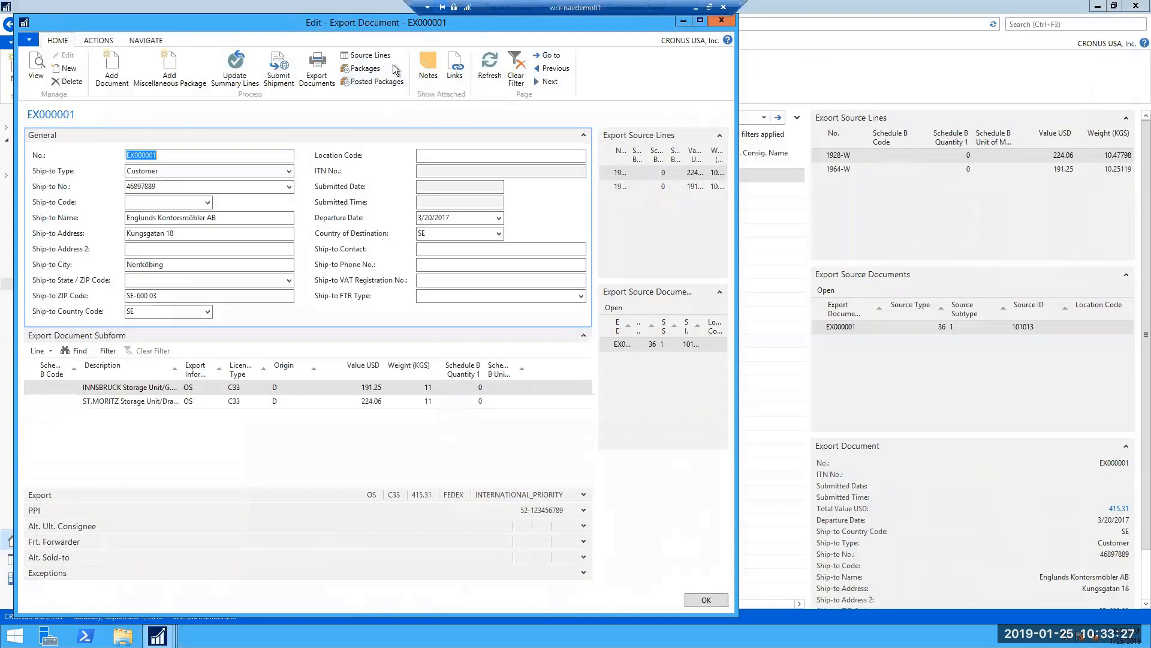
pyautogui.click(375, 84)
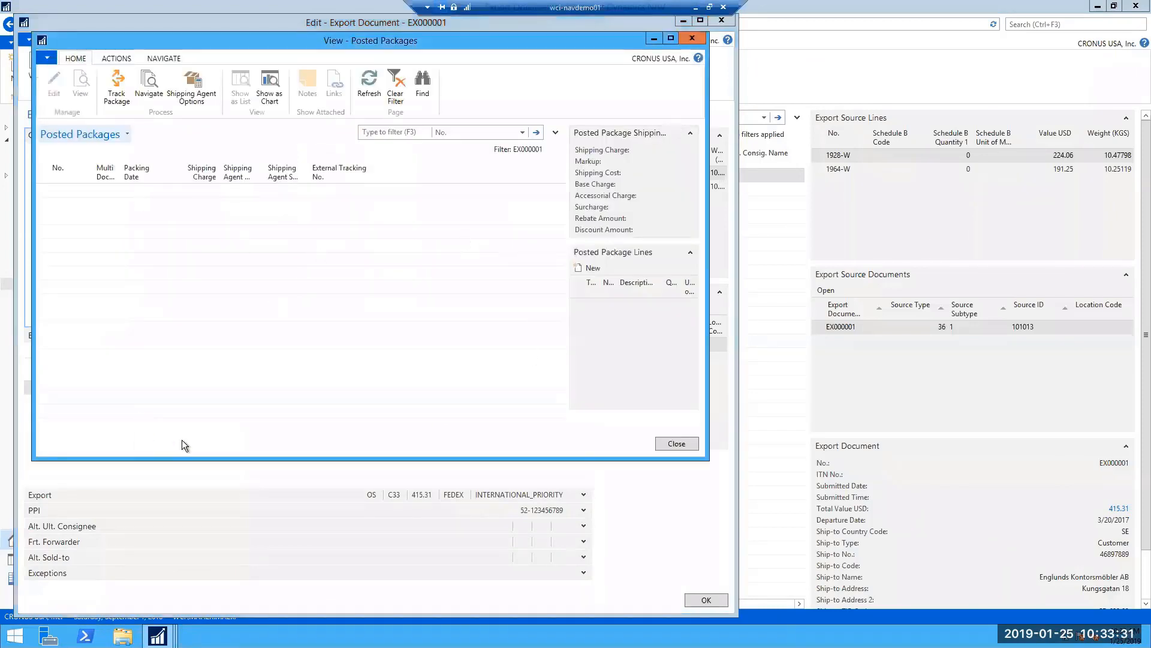
pyautogui.click(677, 444)
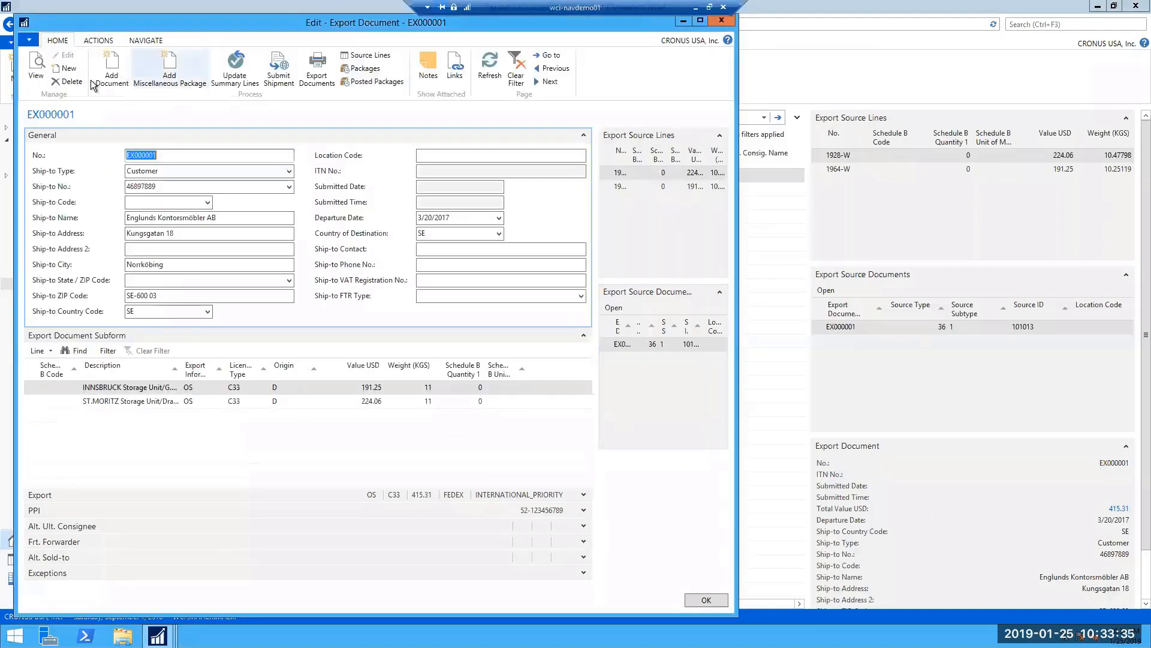
pyautogui.click(110, 77)
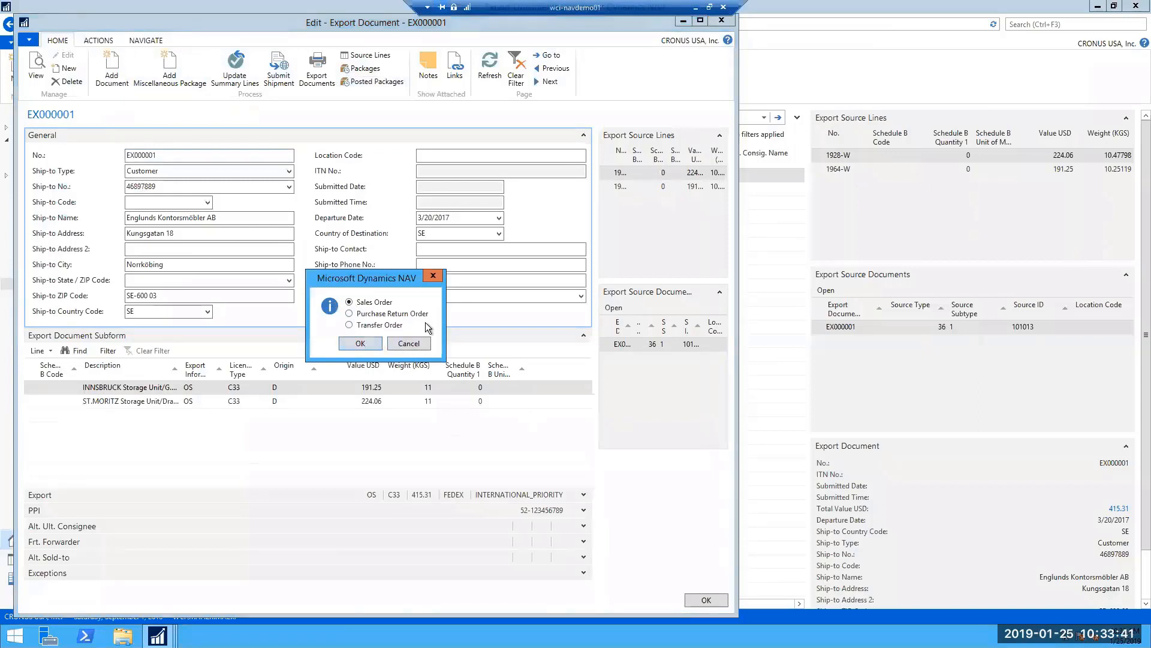
pyautogui.click(433, 276)
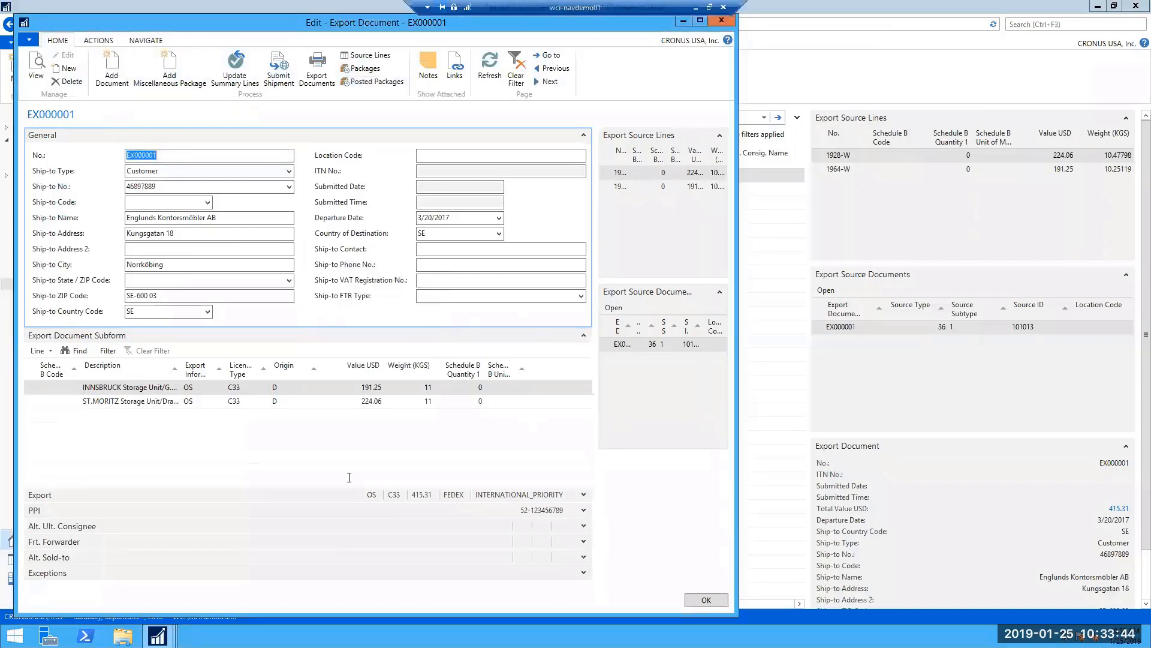
# Step: Preview the export document's Certificate of Origin and Commercial Invoice
pyautogui.click(334, 92)
pyautogui.click(346, 109)
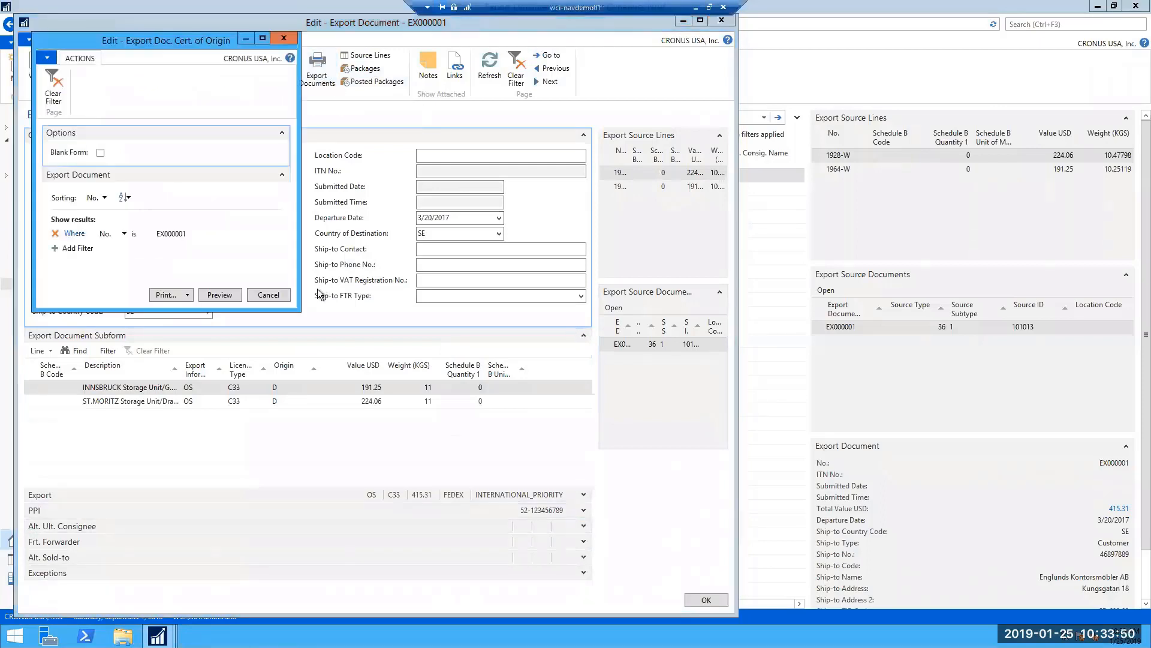
pyautogui.click(231, 293)
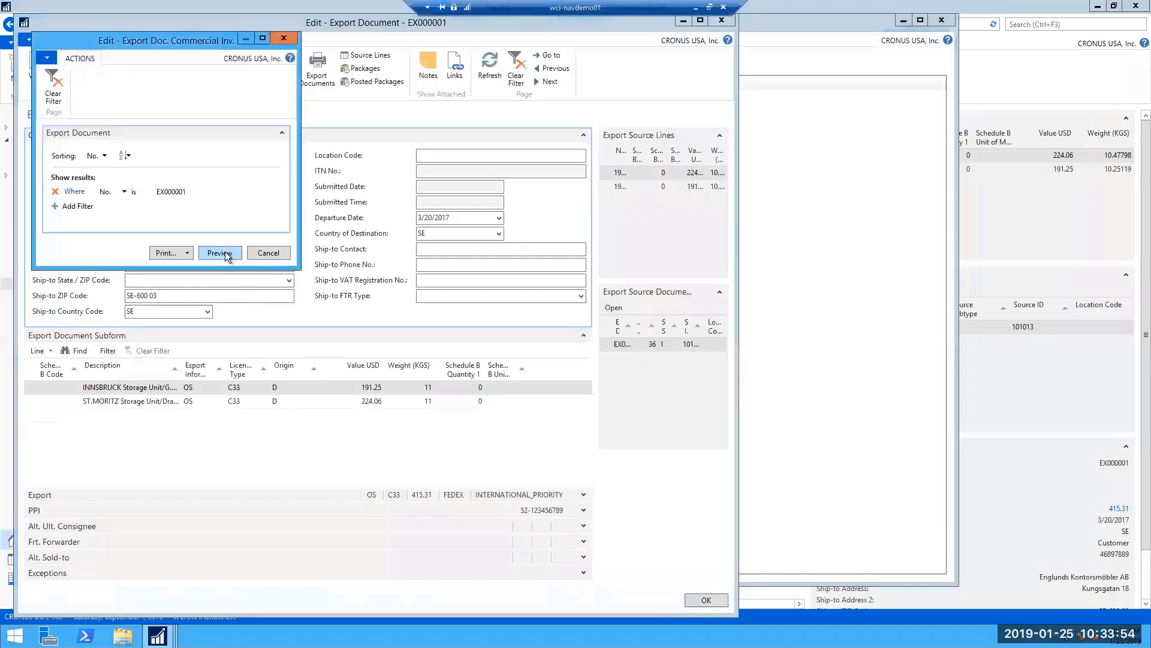
pyautogui.click(220, 252)
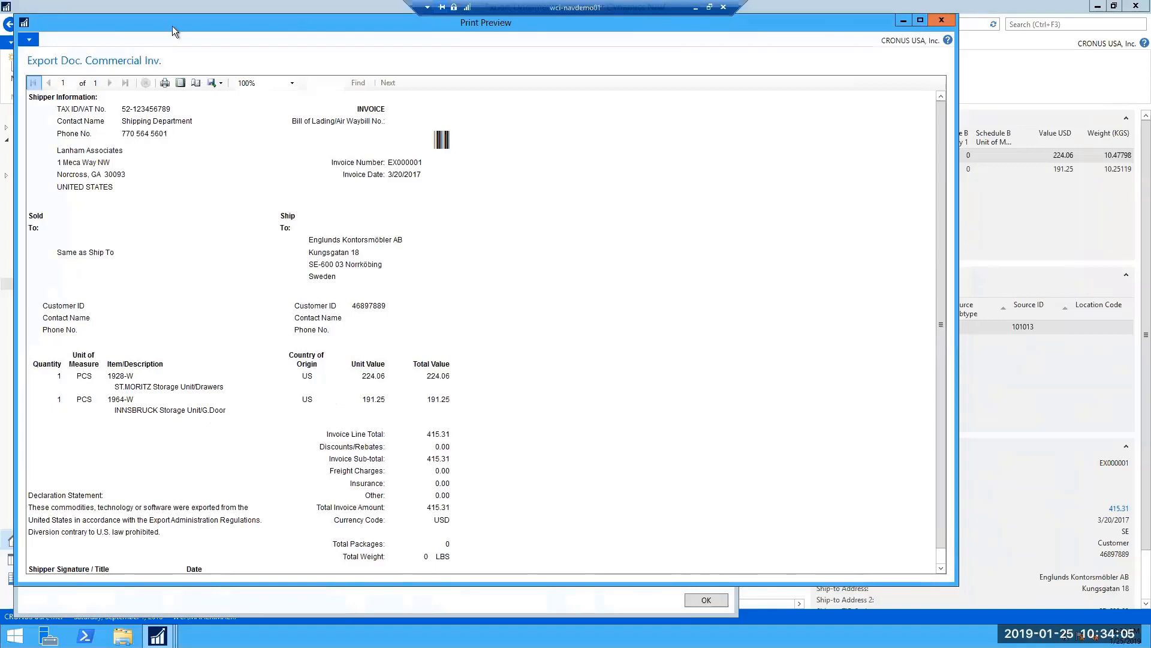
# Step: Move the Commercial Invoice preview aside to examine the Certificate of Origin, and close both previews and the export document
pyautogui.moveTo(172, 27); pyautogui.dragTo(352, 41)
pyautogui.click(157, 23)
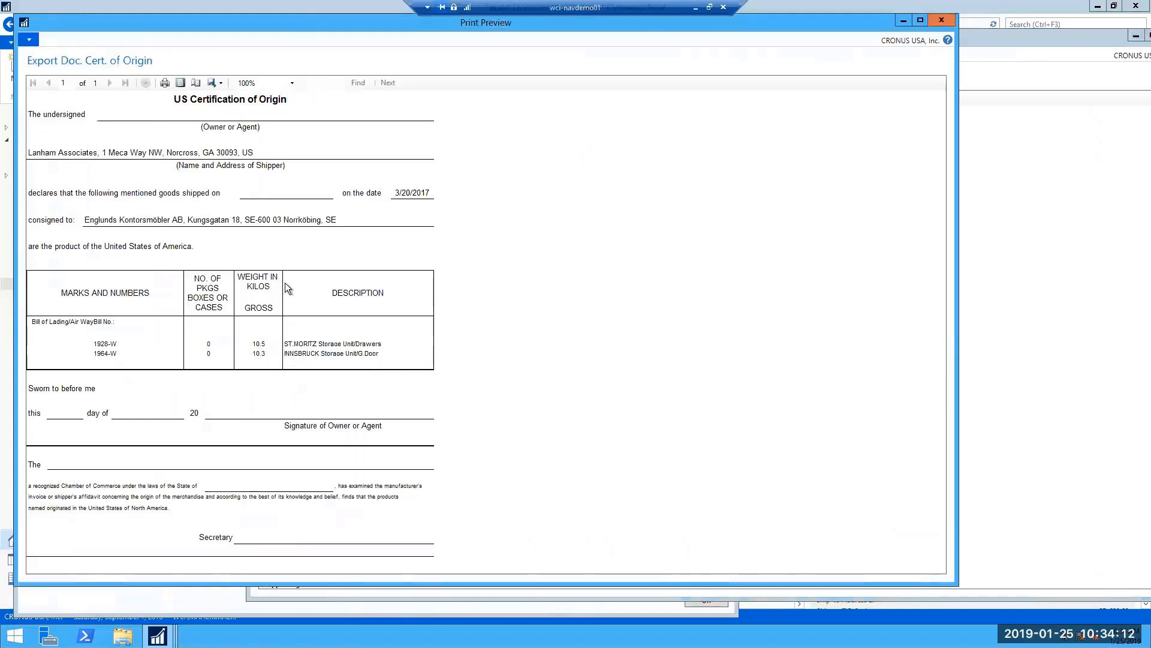
pyautogui.click(941, 20)
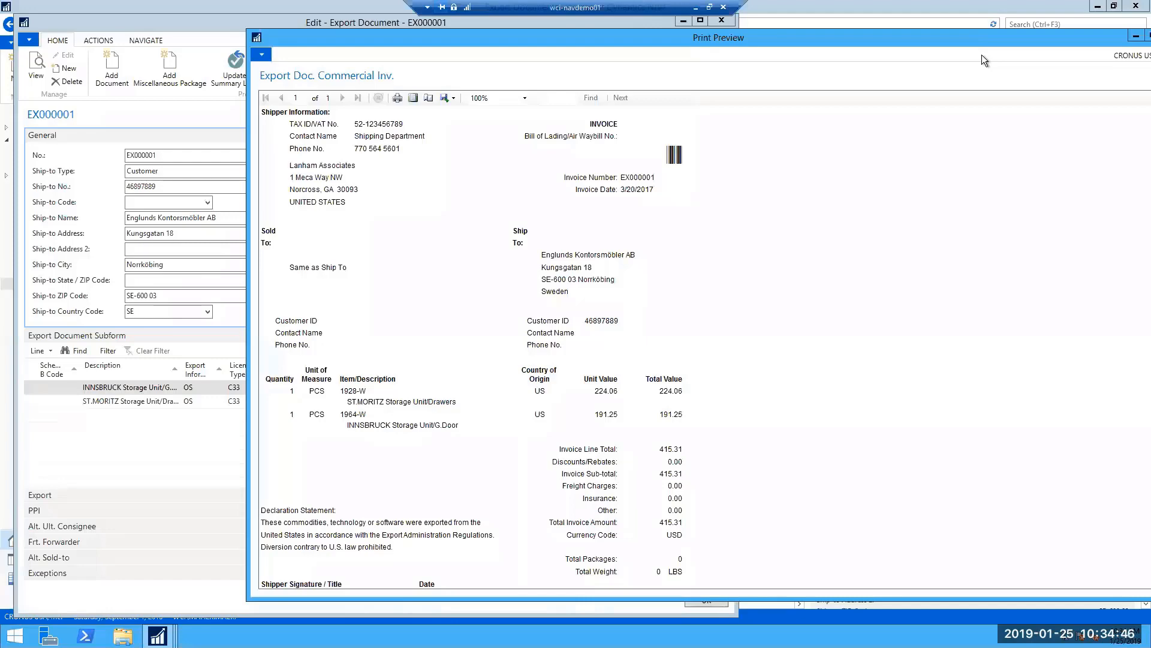
pyautogui.press('Escape')
pyautogui.press('Escape')
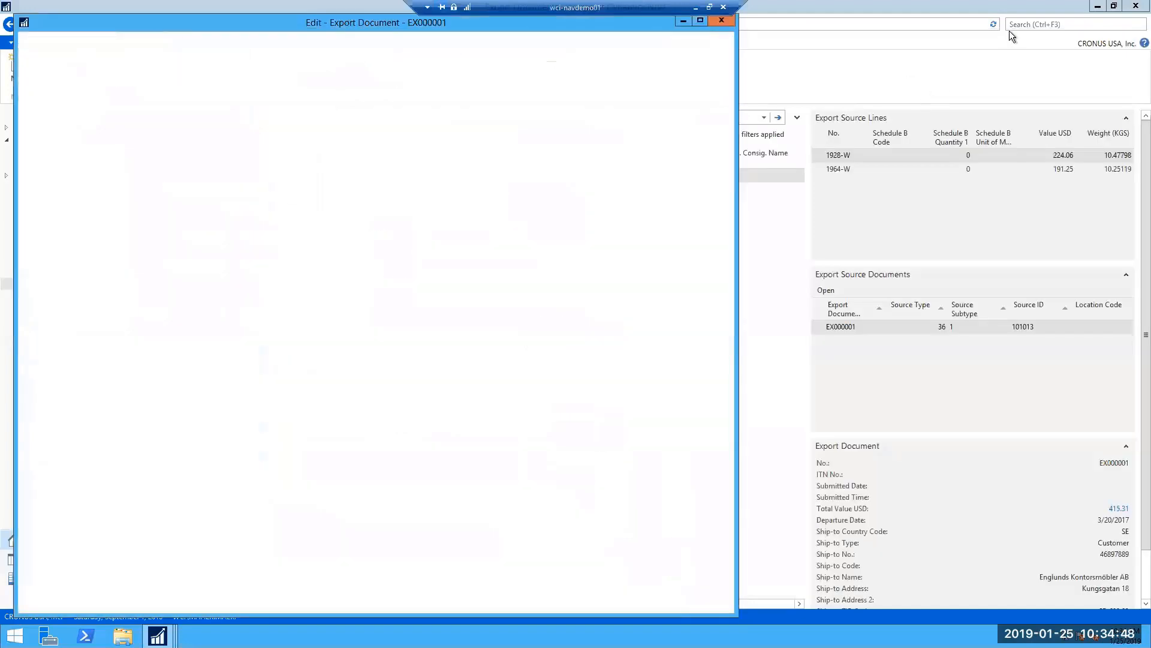
# Step: Search for the Pack Line Scanning page and open it
pyautogui.click(1053, 23)
pyautogui.write('pack line sc')
pyautogui.press('Return')
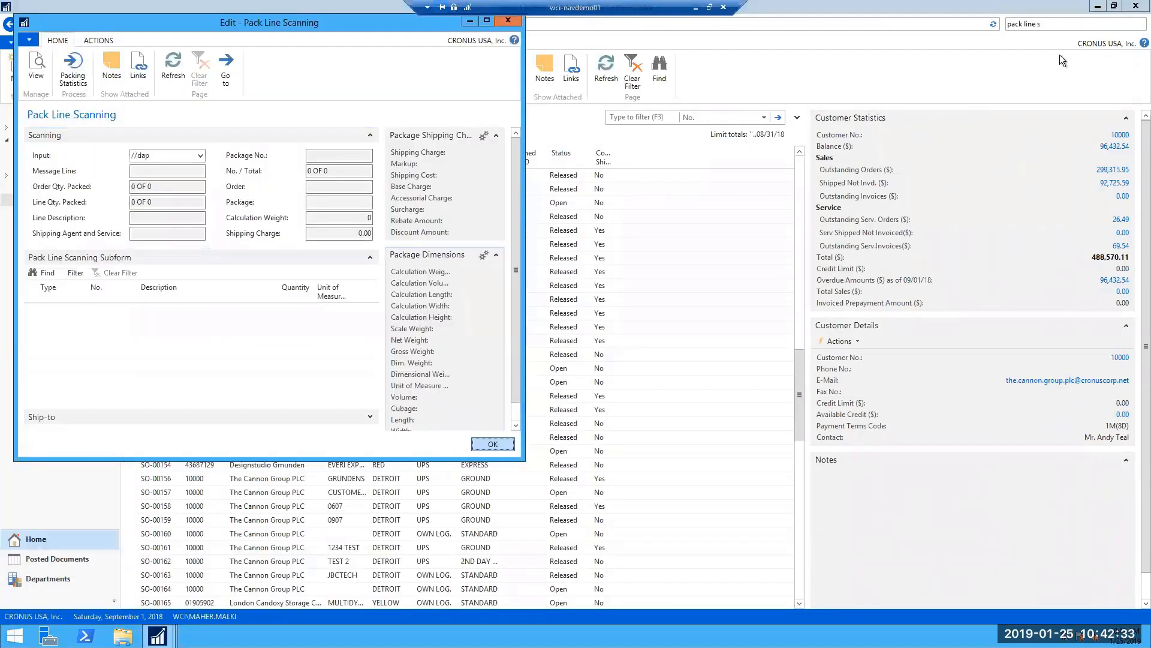
# Step: Leave Pack Line Scanning, and find and open the Receive Line Scanning page with the search "rec line scan"
pyautogui.click(1062, 25)
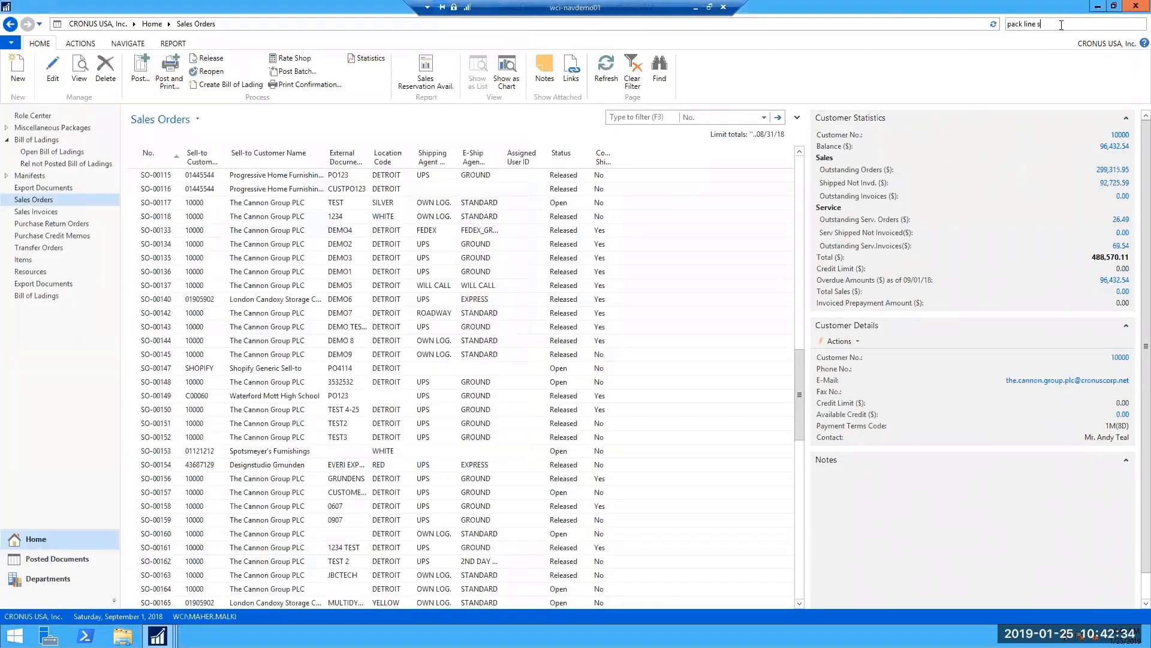
pyautogui.hotkey('ctrl', 'a')
pyautogui.press('BackSpace')
pyautogui.write('rec line s')
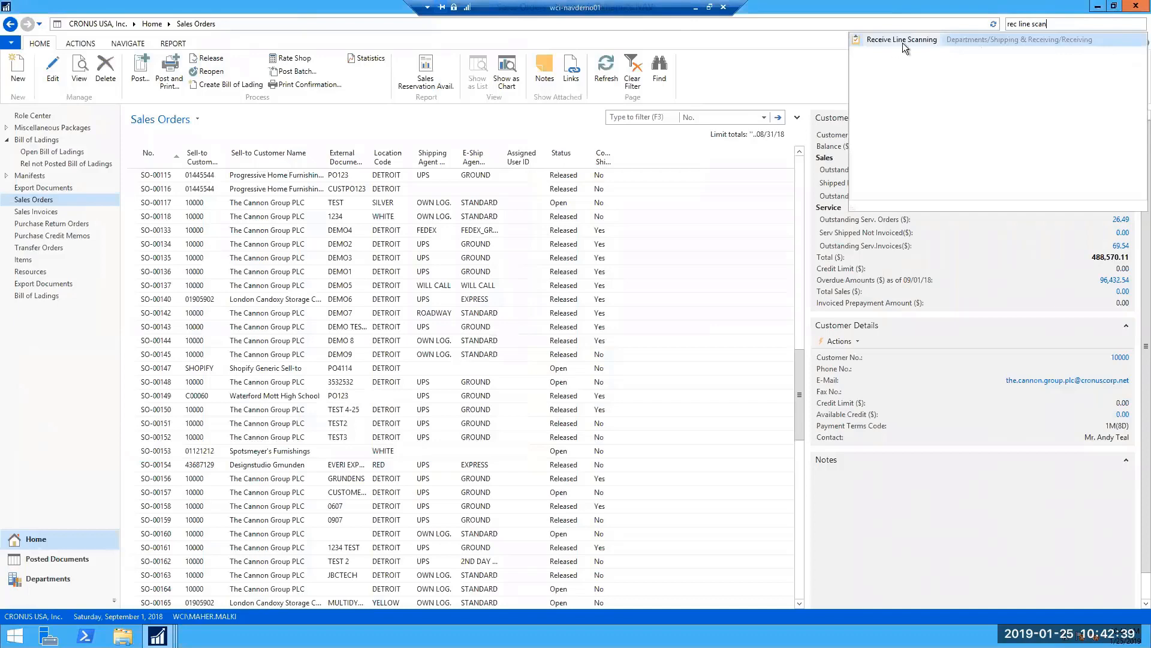
pyautogui.click(902, 40)
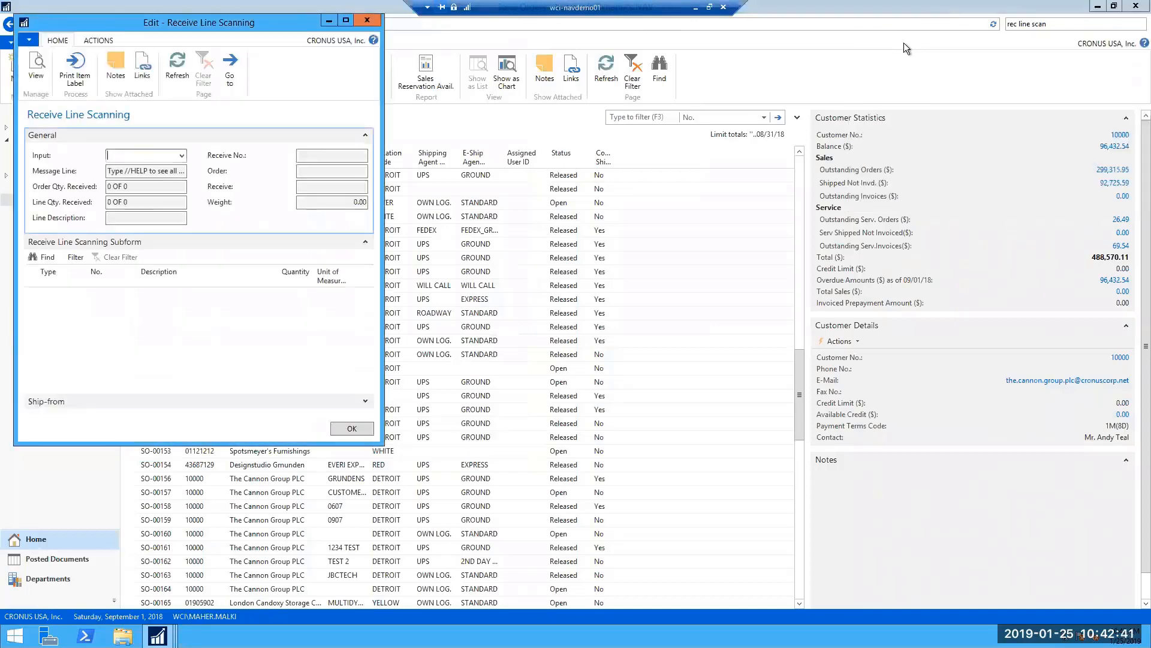
# Step: Search for "purchase order" and open the Purchase Orders list under Purchase/Planning
pyautogui.click(1056, 34)
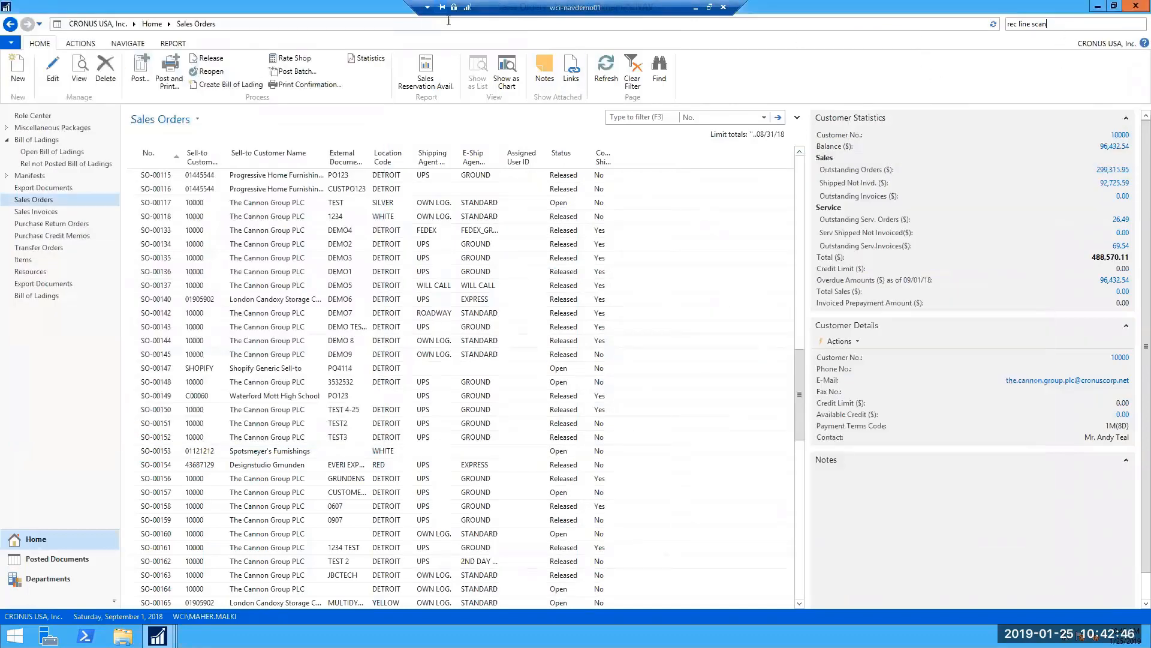
pyautogui.hotkey('ctrl', 'a')
pyautogui.write('purchase order')
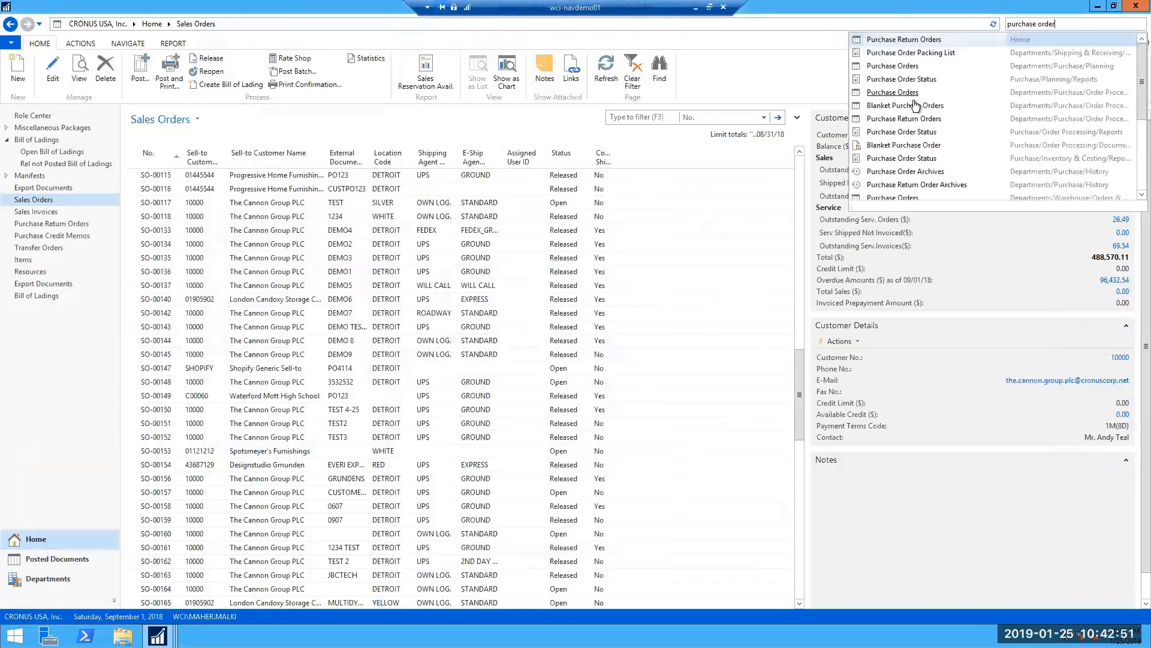
pyautogui.click(904, 67)
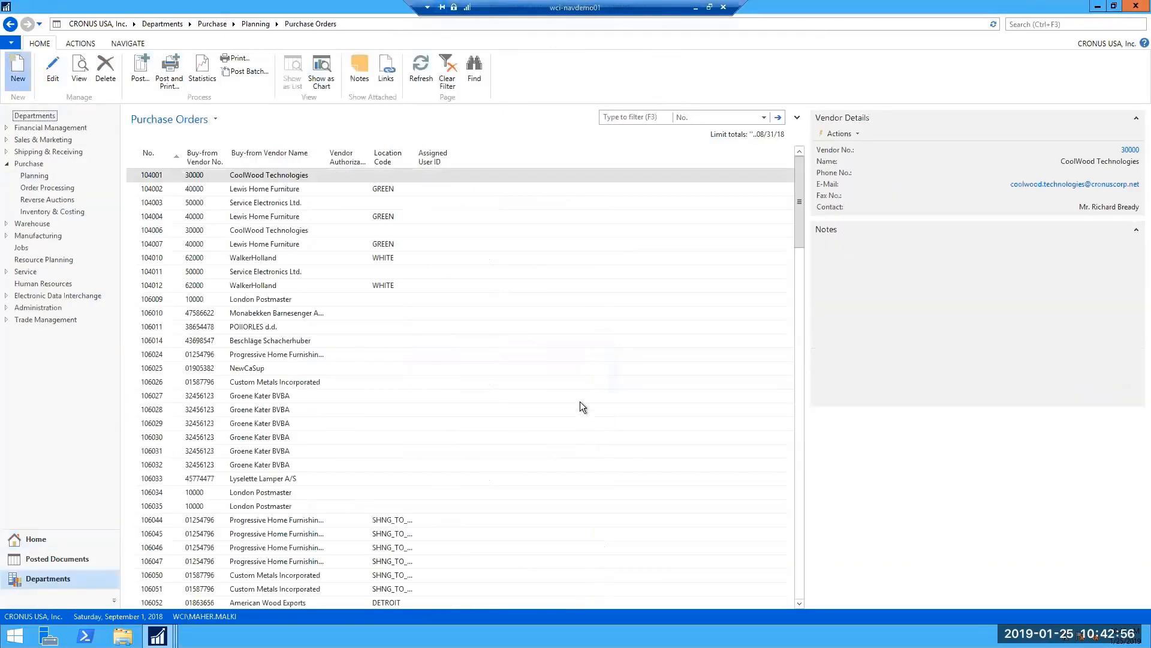
# Step: Create a new purchase order with American Wood Exports as the buy-from vendor
pyautogui.hotkey('ctrl', 'n')
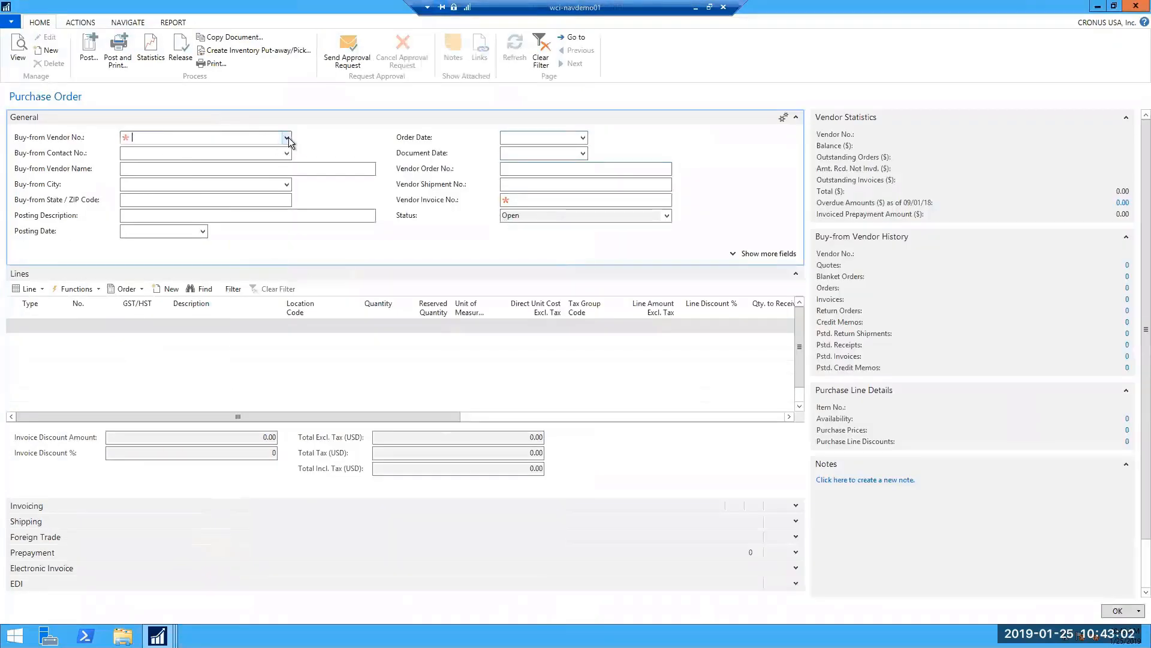
pyautogui.click(288, 138)
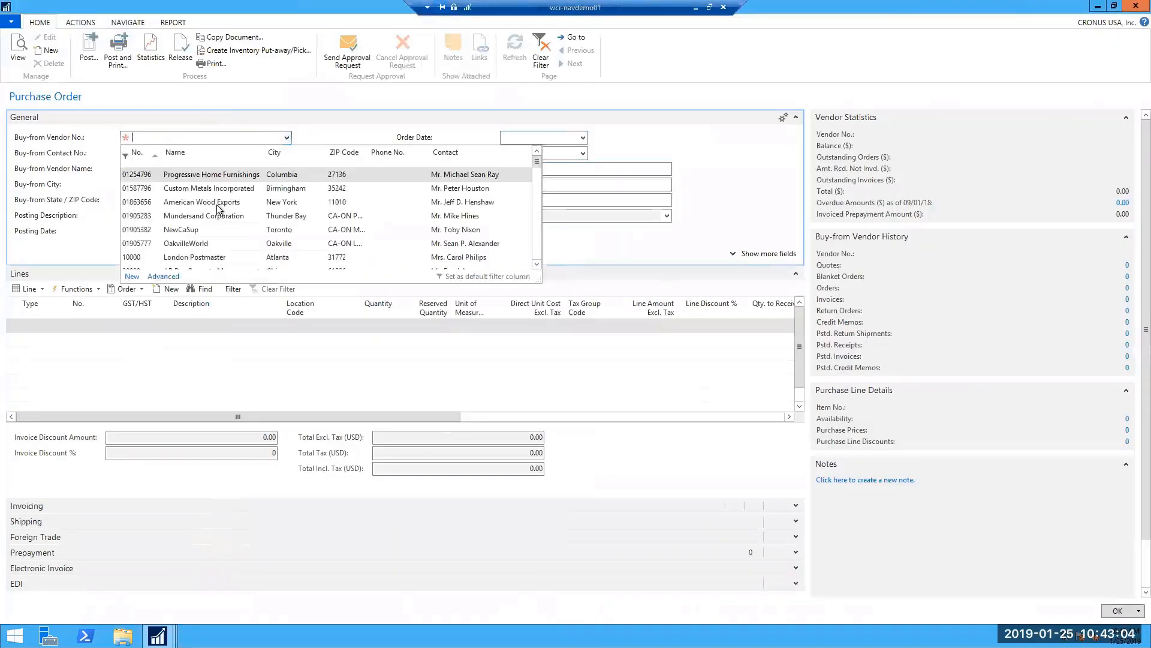
pyautogui.click(217, 204)
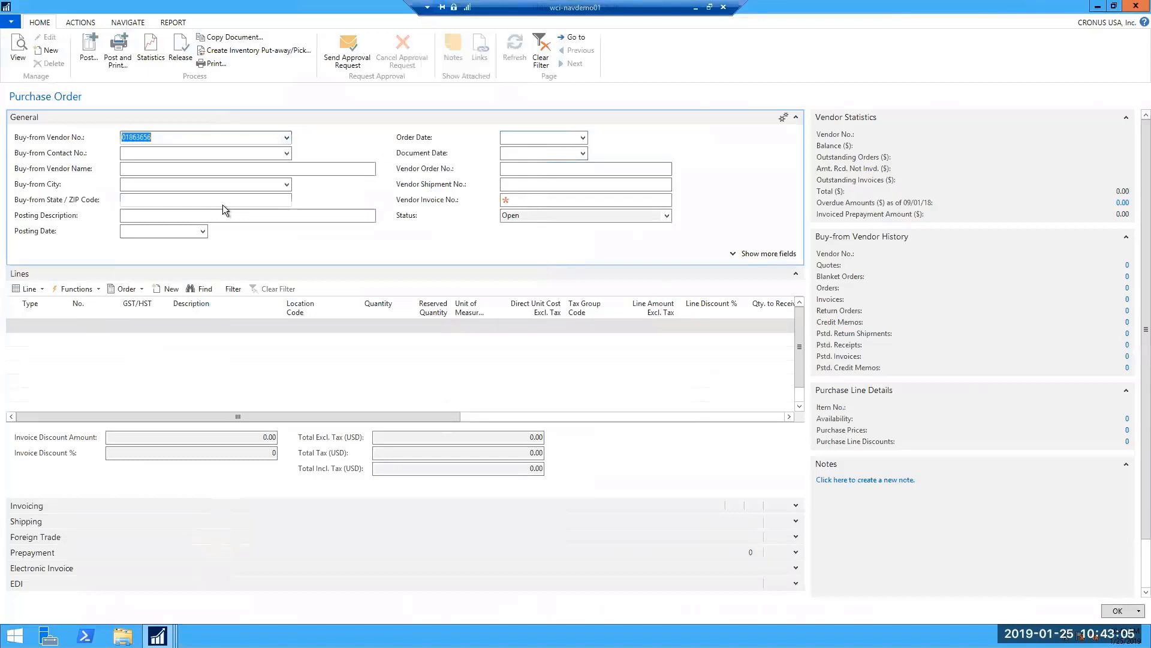
# Step: Add an Item line for C-100 to the purchase order with location code DETROIT
pyautogui.click(30, 325)
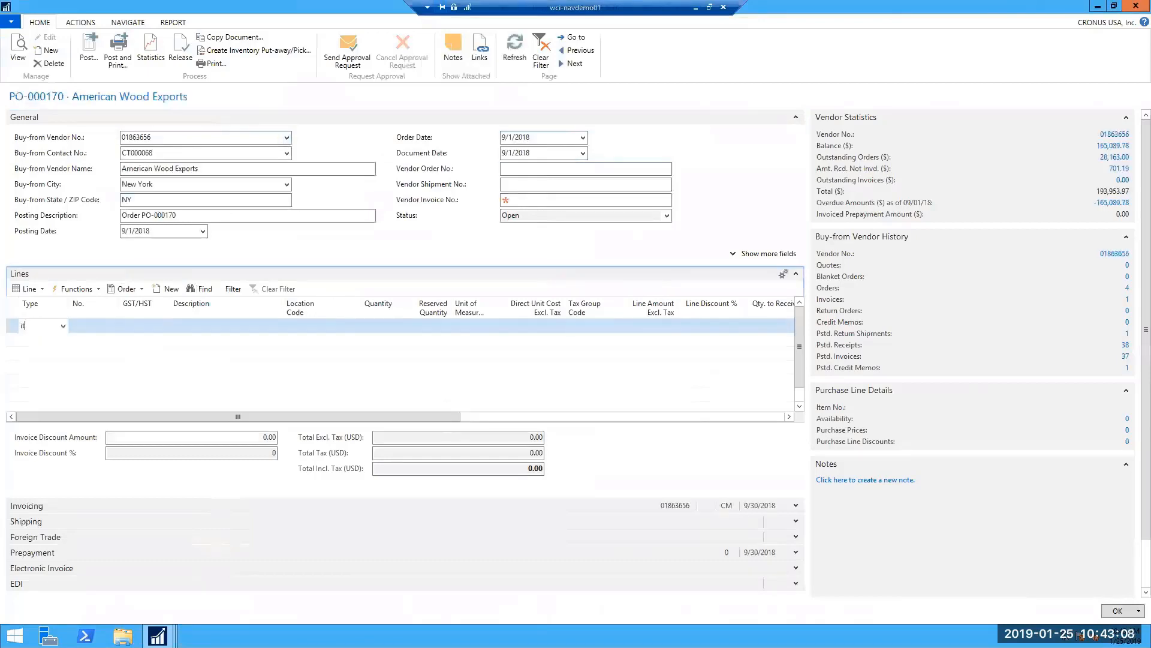
pyautogui.press('Tab')
pyautogui.write('LS-75')
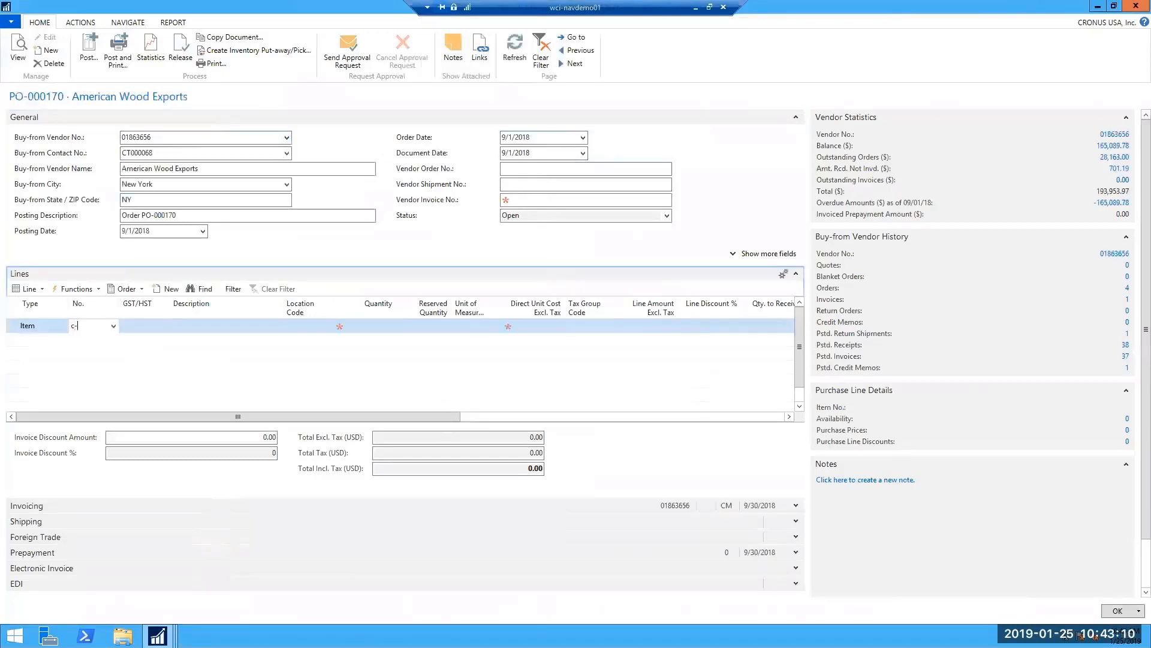
pyautogui.press('Tab')
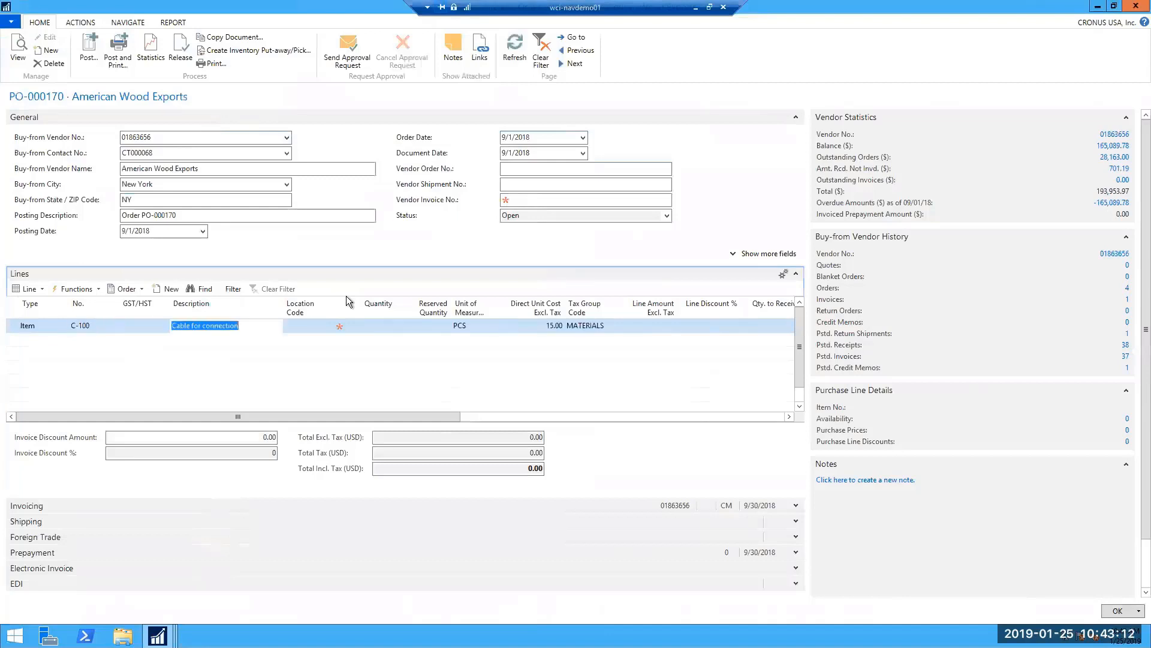
pyautogui.press('Tab')
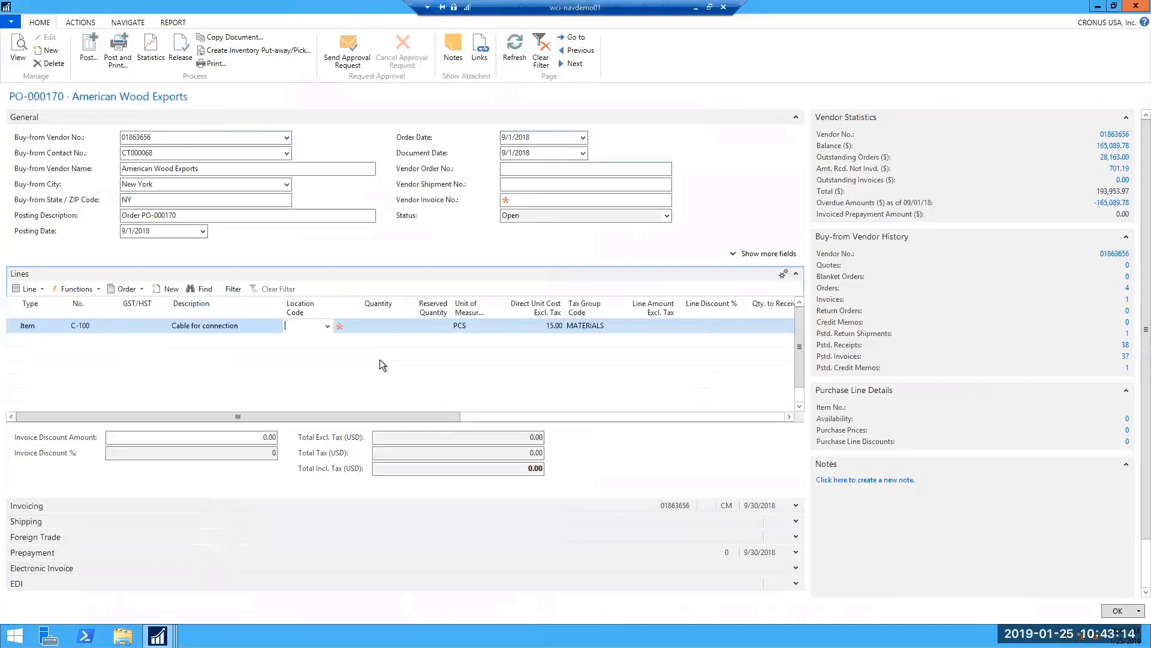
pyautogui.click(327, 325)
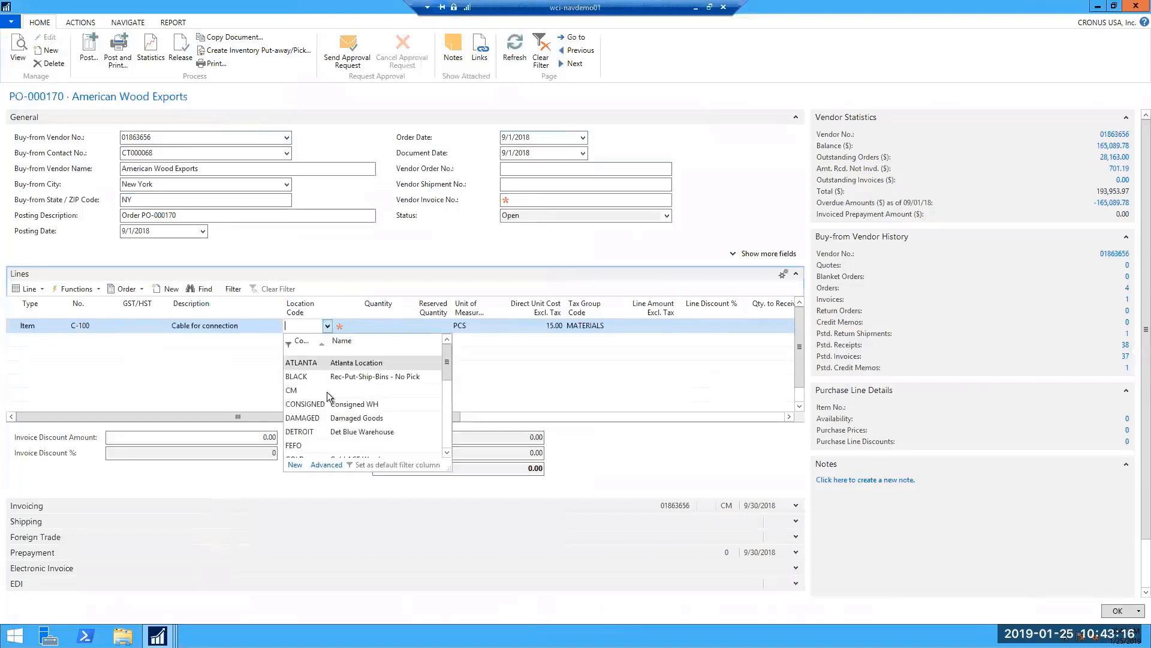
pyautogui.click(382, 433)
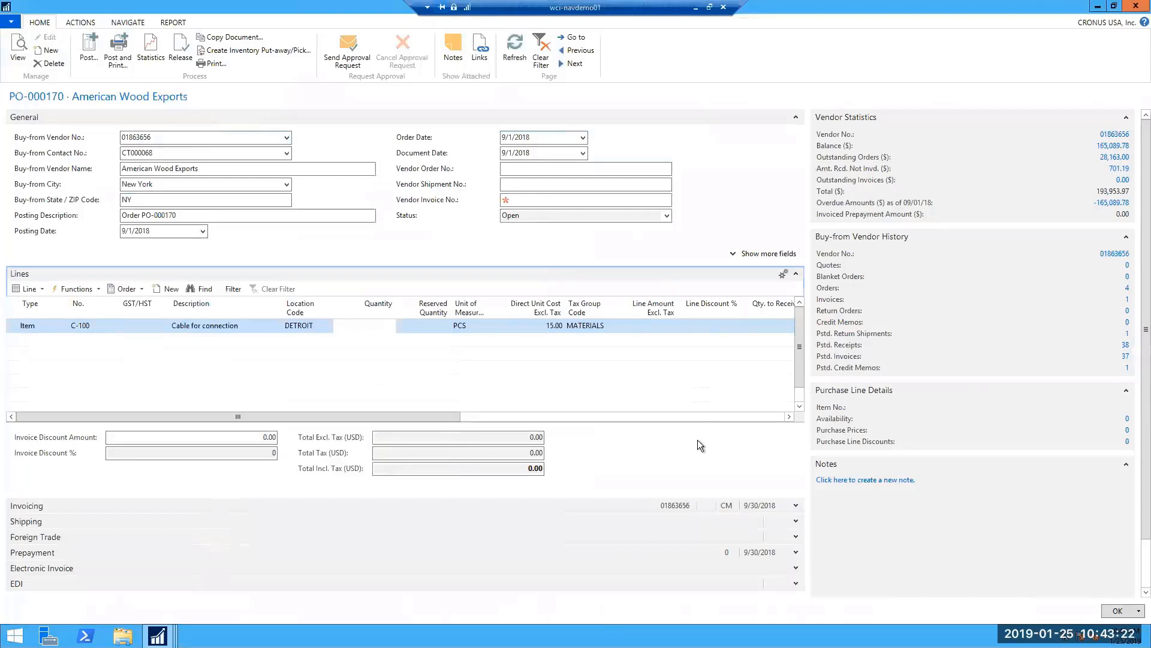
# Step: Set the C-100 line's quantity to 9, and release and close the purchase order
pyautogui.write('9')
pyautogui.press('Tab')
pyautogui.click(180, 57)
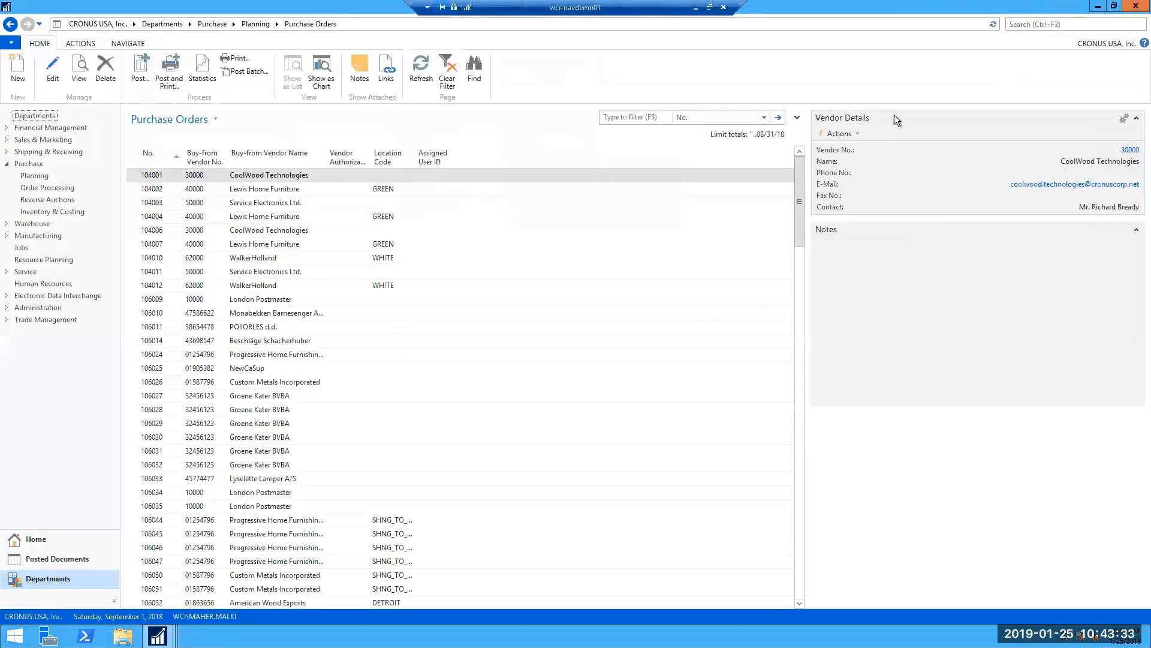
pyautogui.press('Escape')
# Step: Switch to the maximized Receive Line Scanning window and load the American Wood Exports purchase order just created, using the Purchase Order document type
pyautogui.moveTo(158, 635)
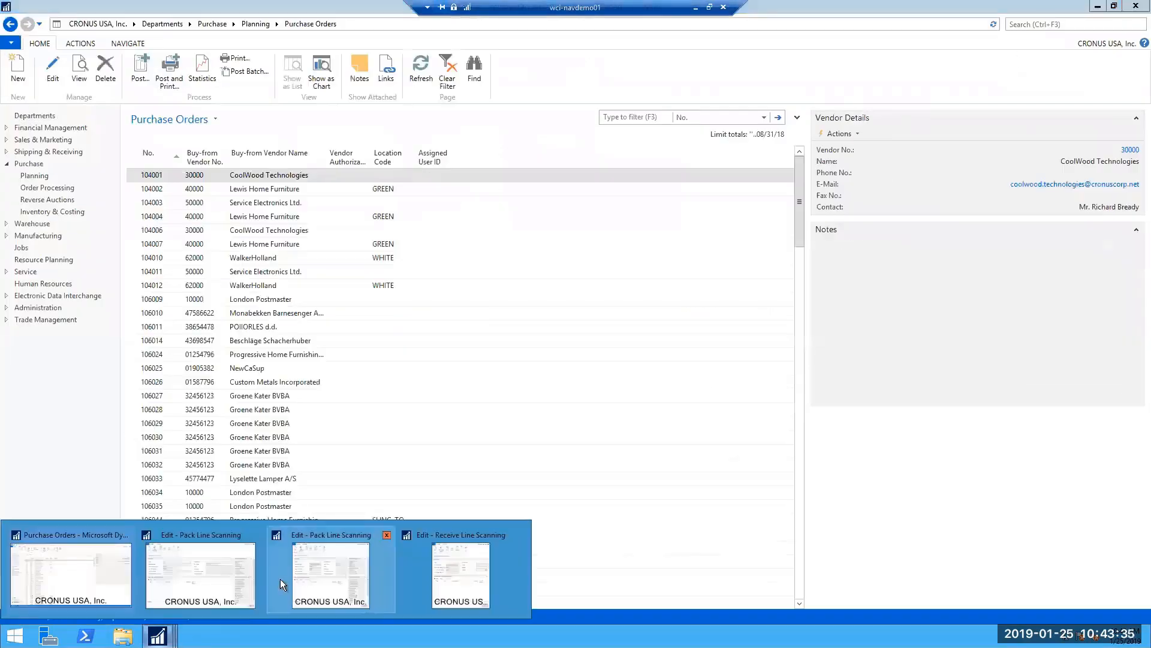
pyautogui.click(448, 570)
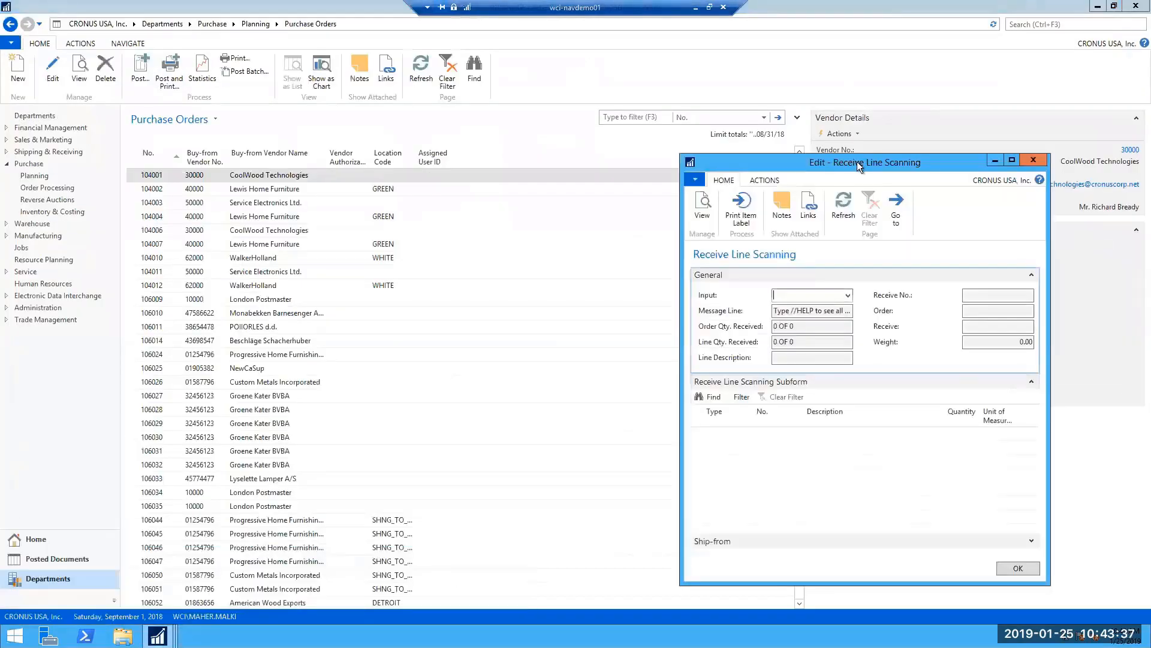
pyautogui.doubleClick(858, 161)
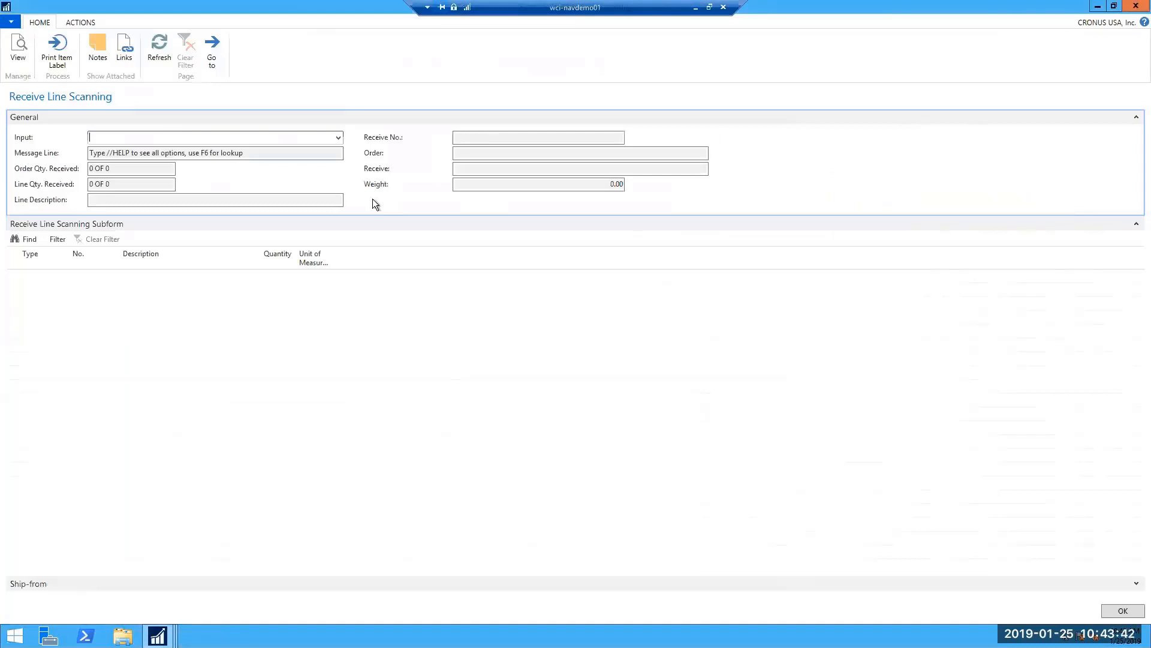
pyautogui.click(339, 138)
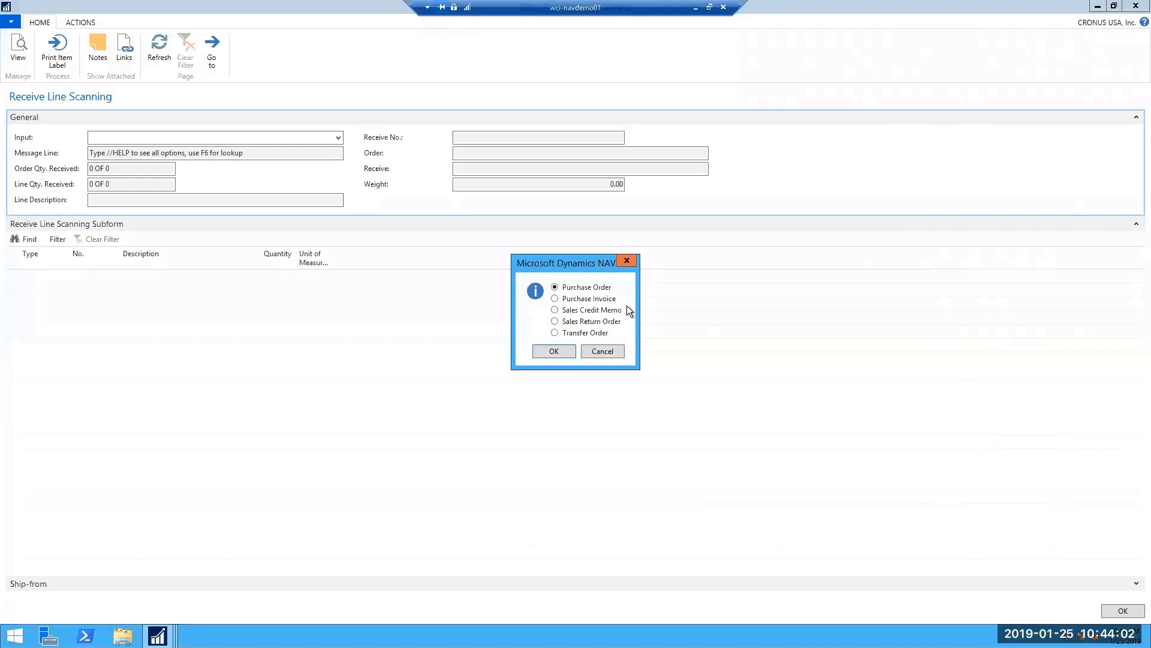
pyautogui.click(567, 351)
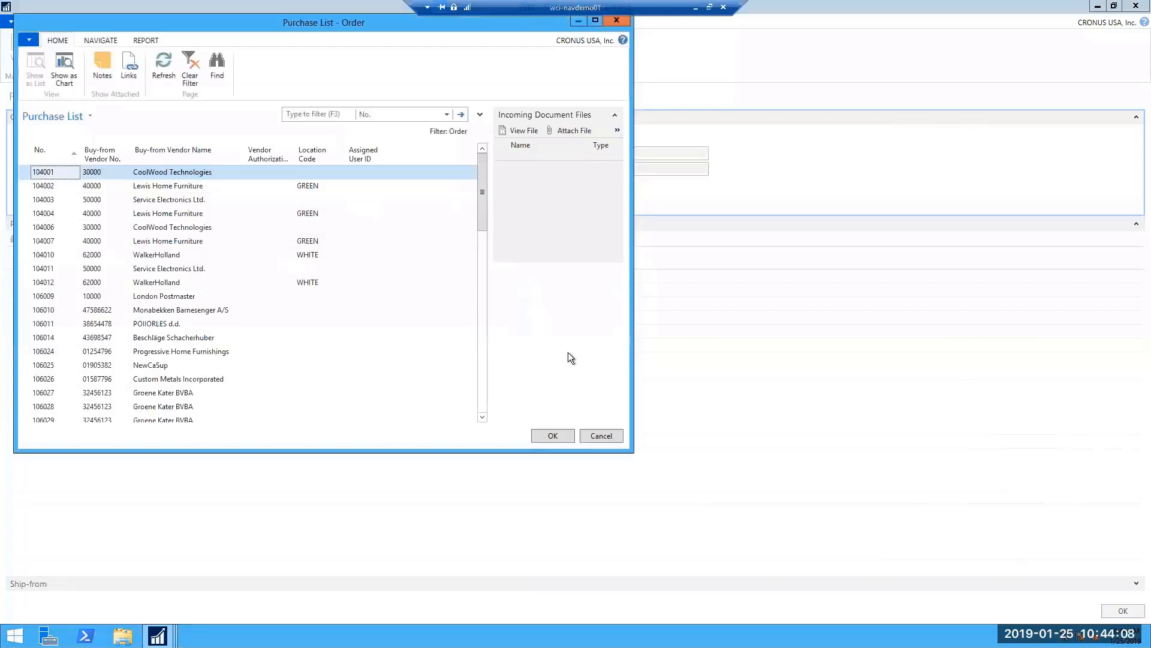
pyautogui.hotkey('ctrl', 'End')
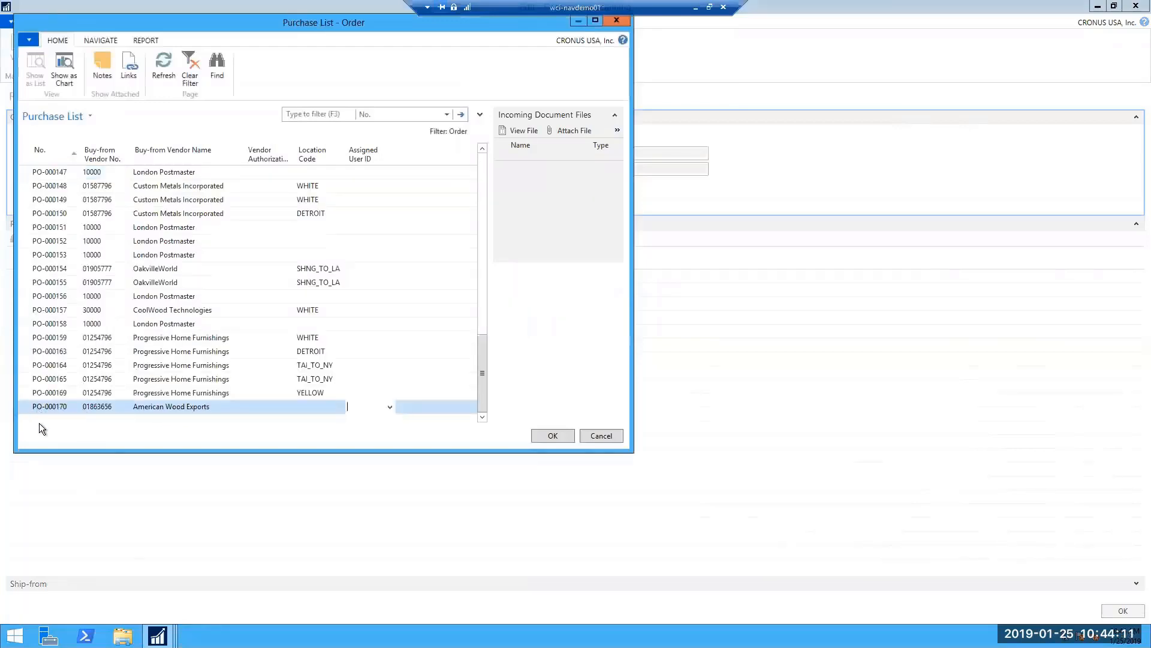
pyautogui.click(540, 439)
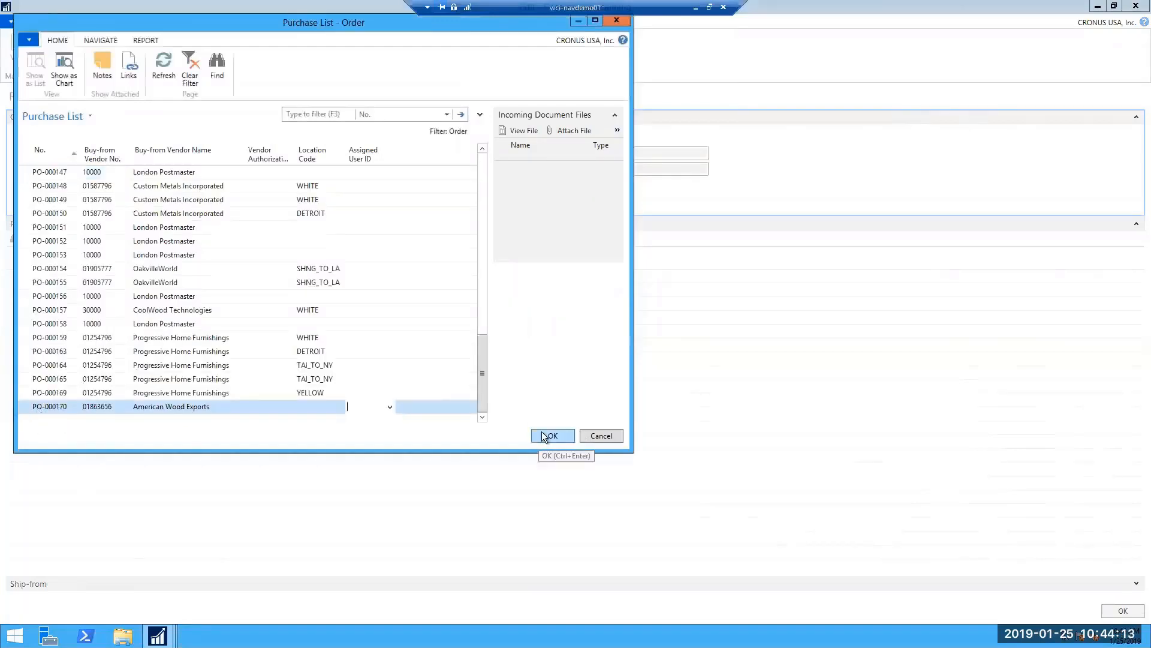
# Step: Check the order's received quantity and look up the items not yet received
pyautogui.click(107, 168)
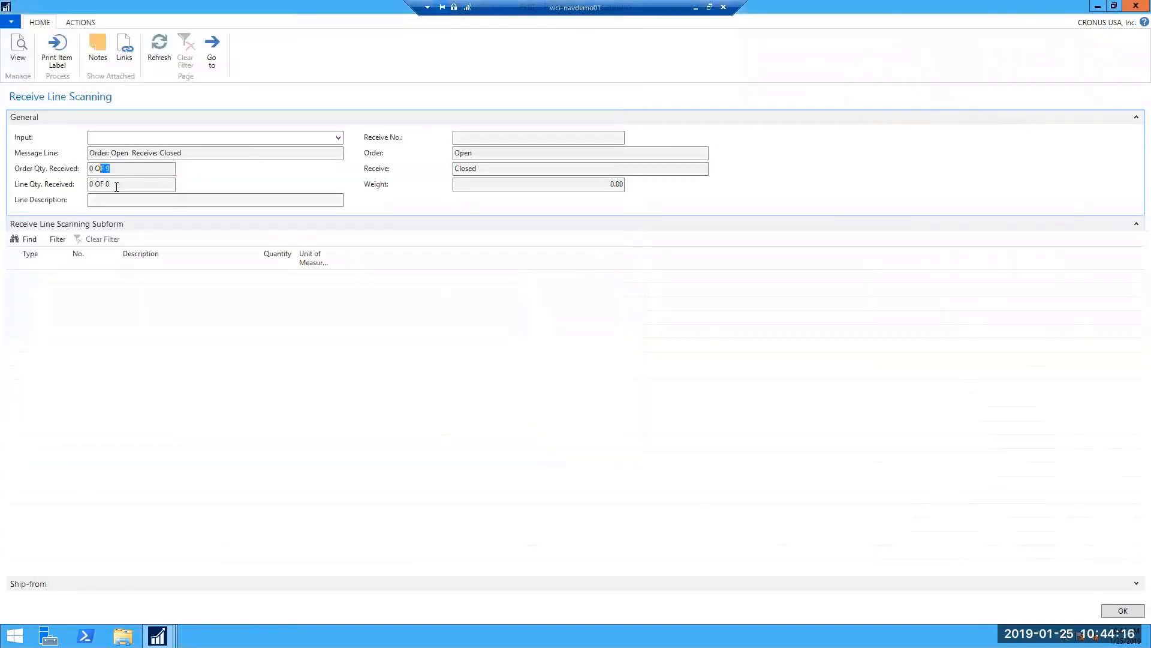
pyautogui.click(339, 138)
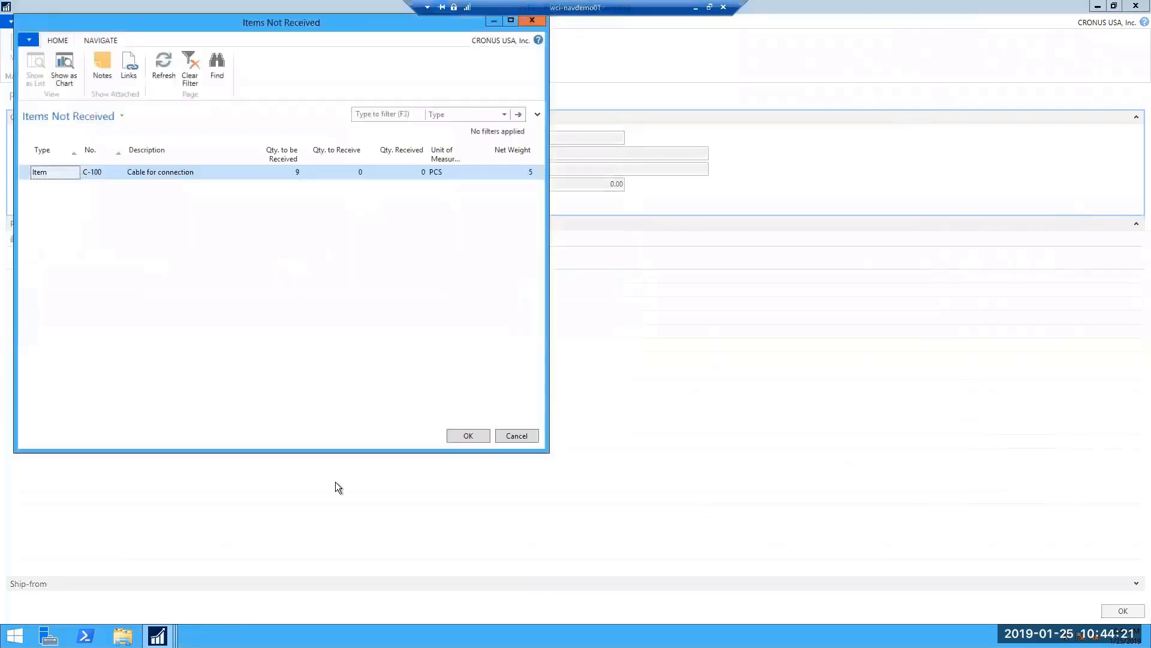
pyautogui.press('Escape')
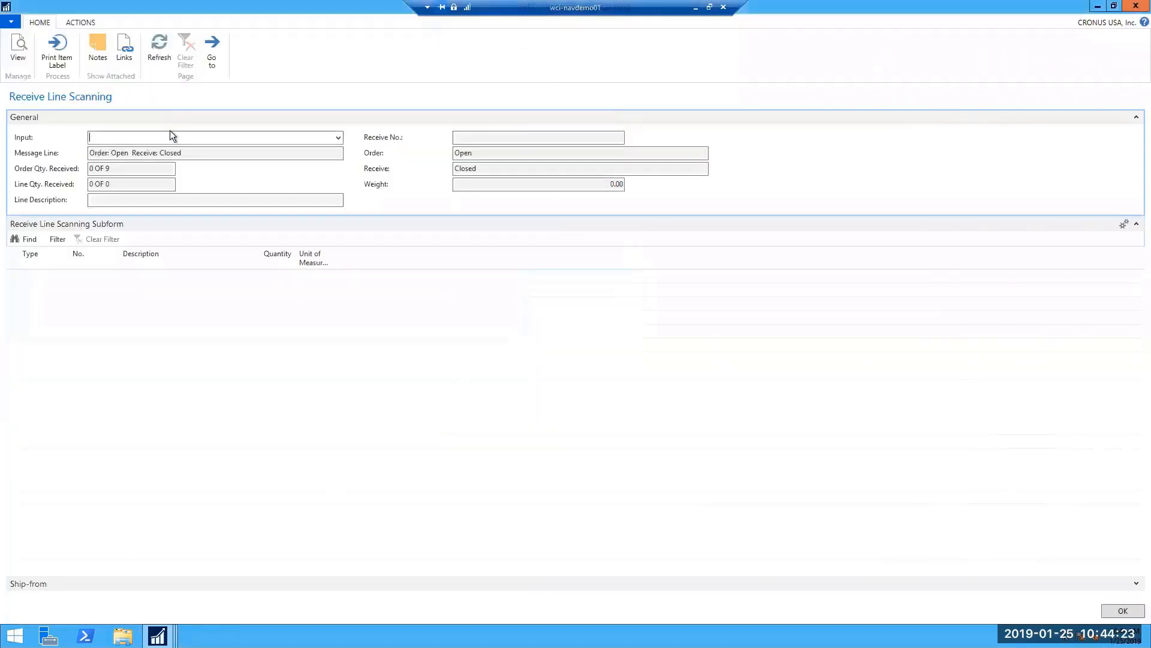
# Step: Scan item c-100 and receive a quantity of 5
pyautogui.write('c-100')
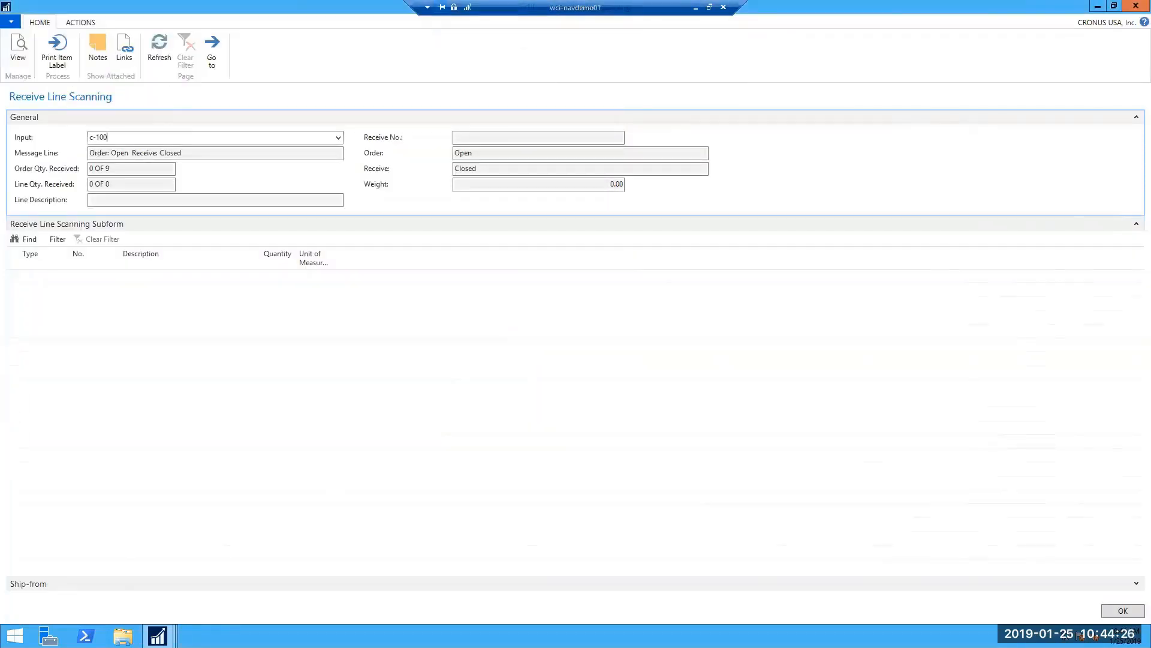
pyautogui.press('Return')
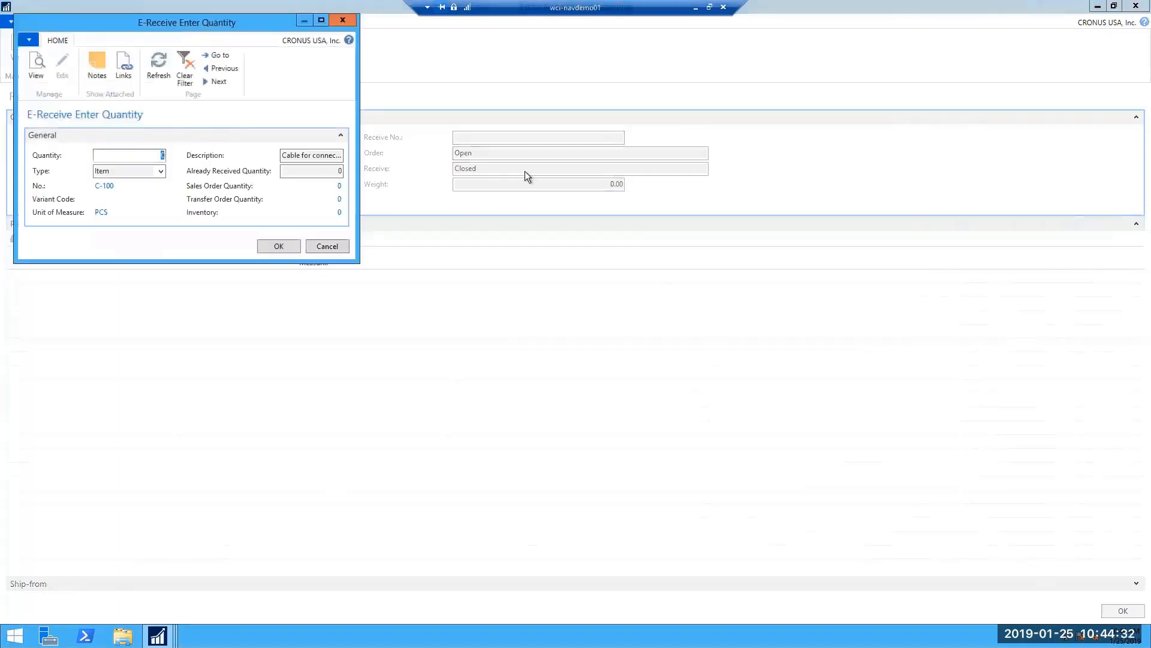
pyautogui.write('5')
pyautogui.click(280, 246)
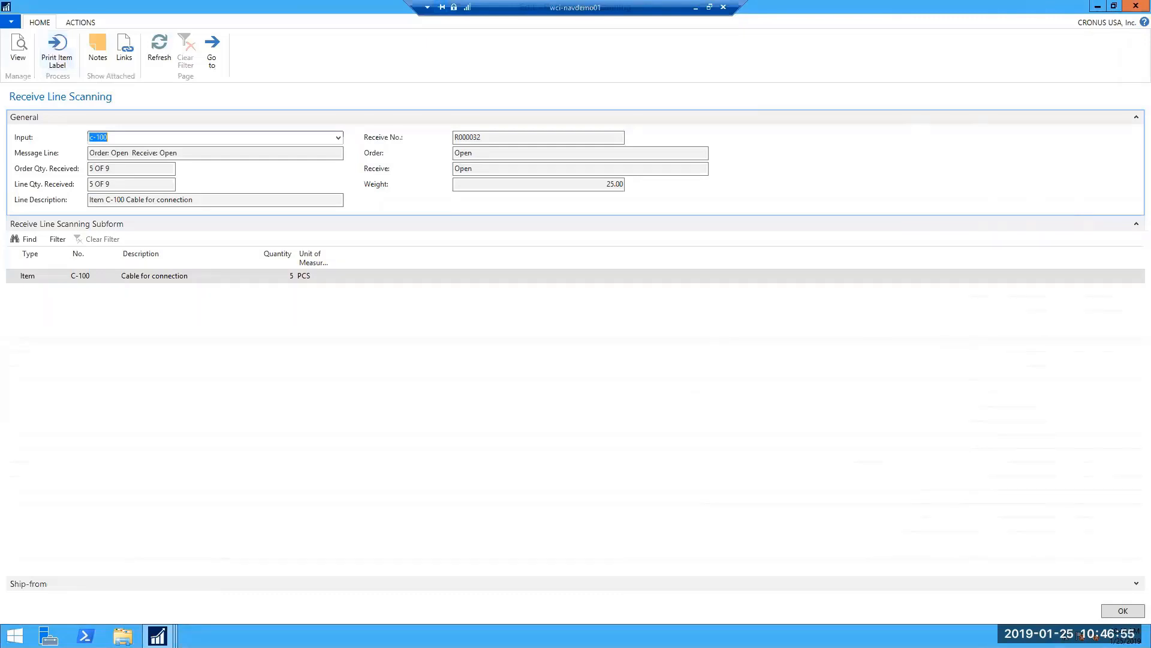
# Step: Scan item c-100 again with a quantity of 5 and accept the over-receive of 1 extra piece
pyautogui.doubleClick(107, 168)
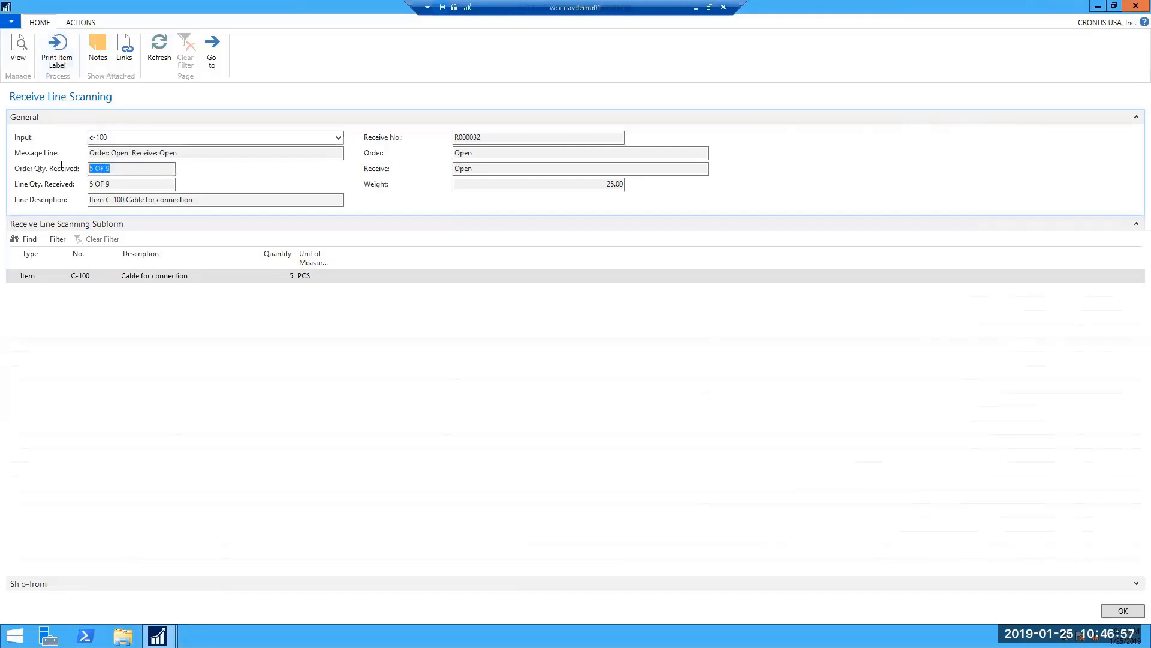
pyautogui.hotkey('shift', 'Tab')
pyautogui.press('Delete')
pyautogui.write('c-100')
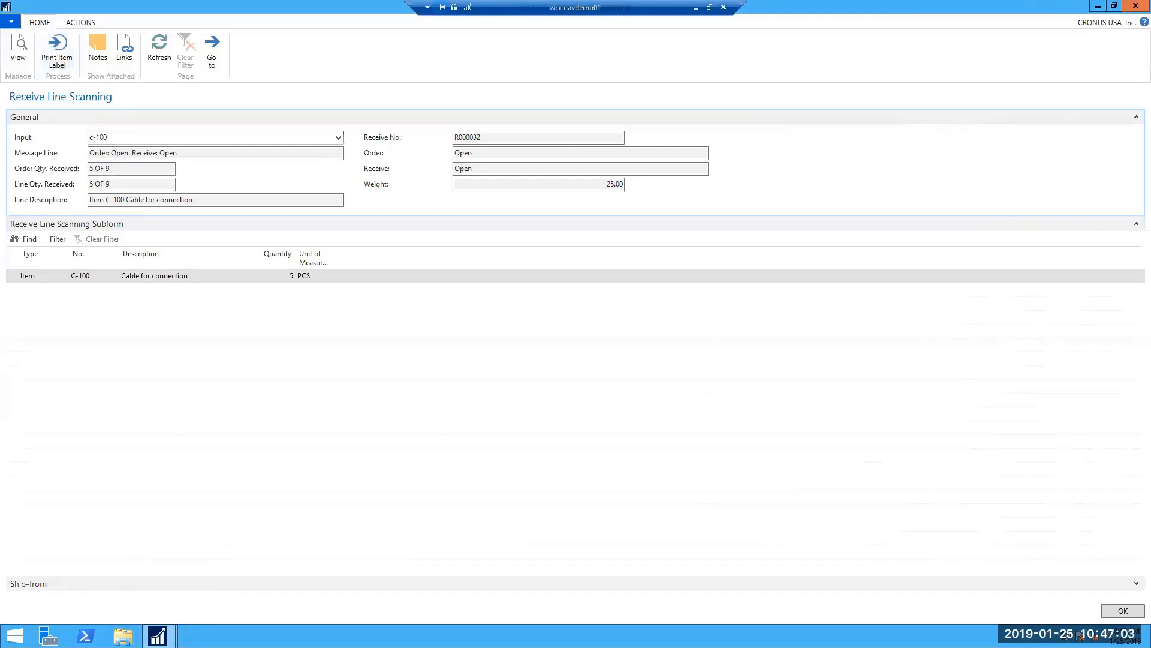
pyautogui.press('Return')
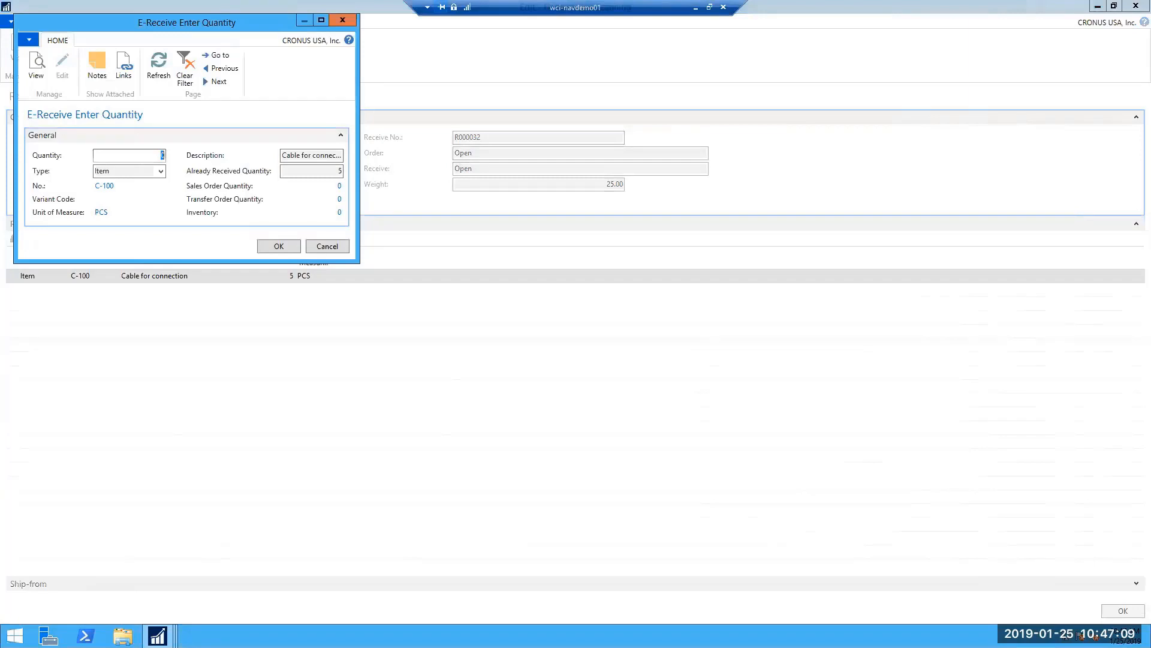
pyautogui.click(268, 246)
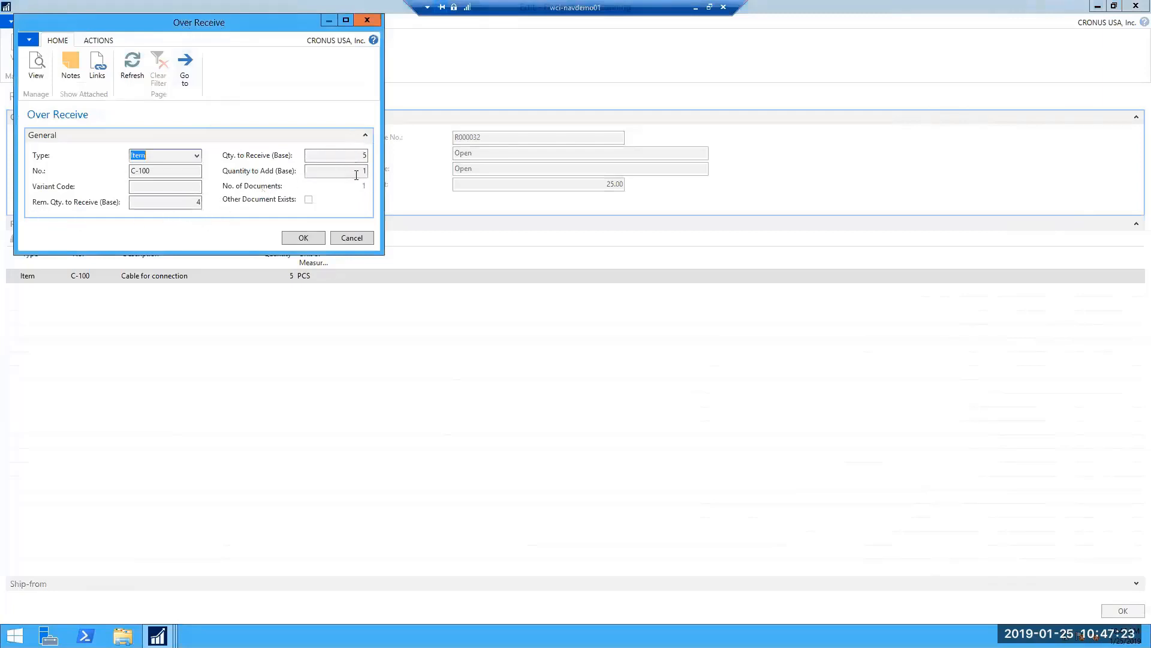
pyautogui.click(305, 239)
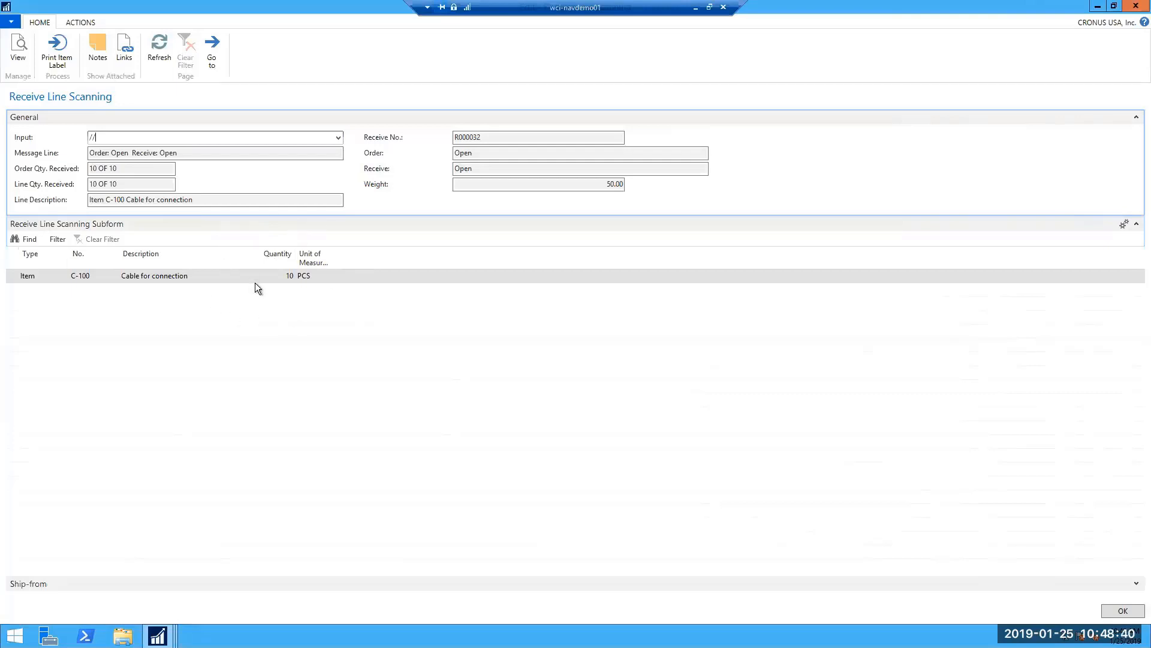
# Step: Close the receive with the command //cr and try to close the order with //co
pyautogui.write('cr')
pyautogui.press('Return')
pyautogui.write('//co')
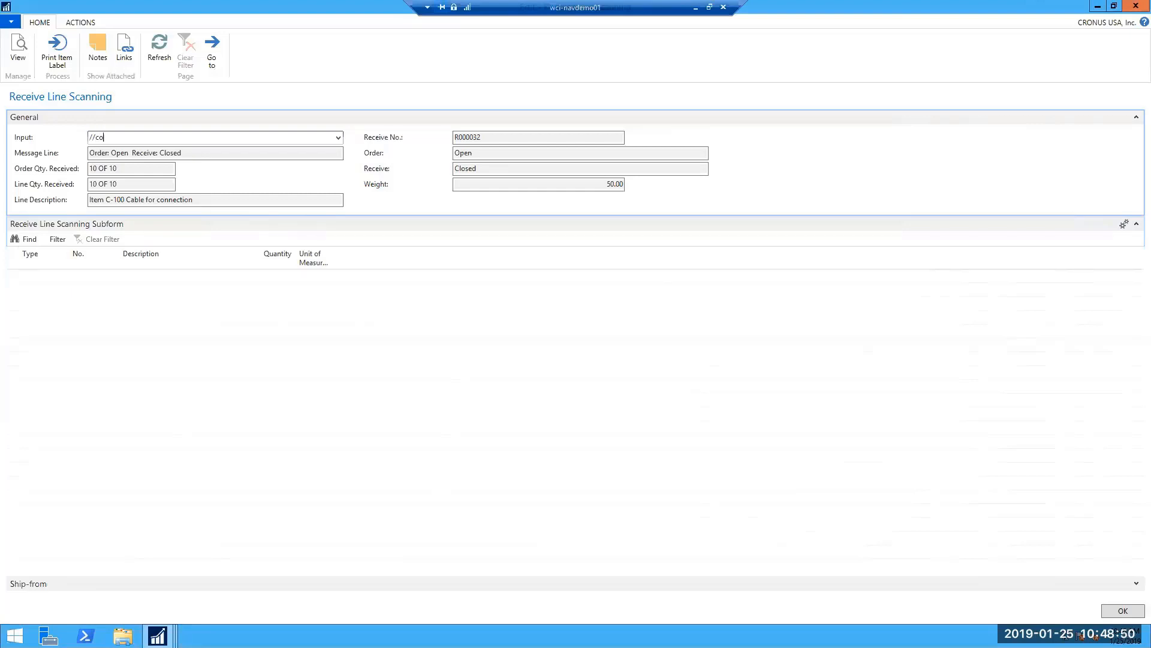
pyautogui.press('Return')
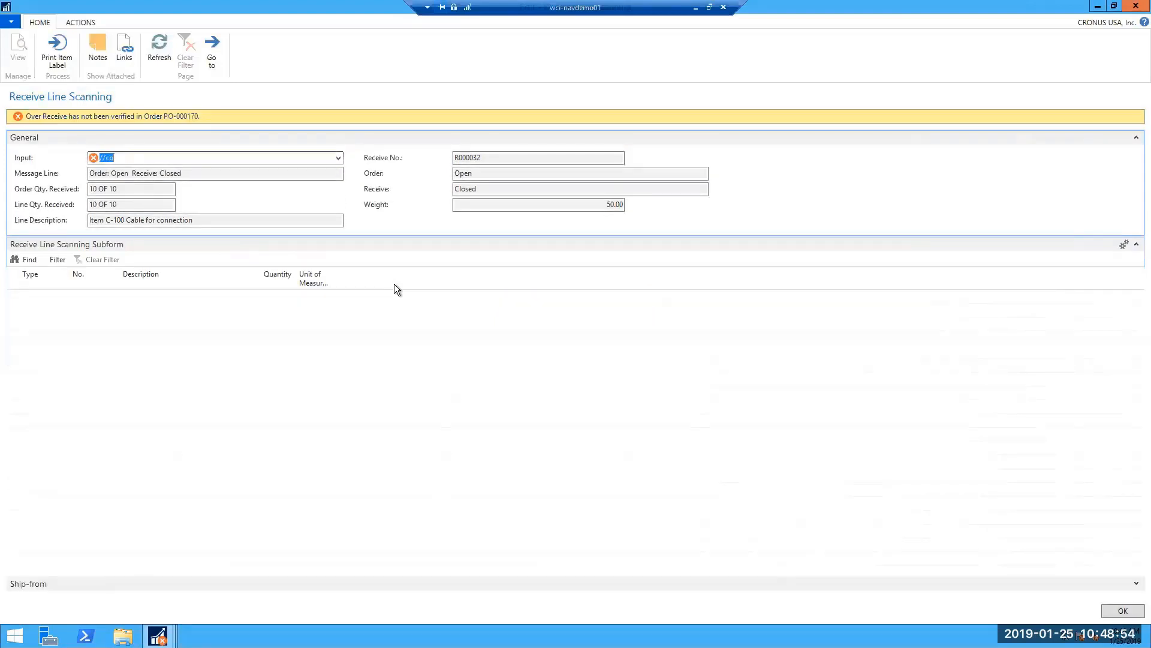
# Step: Enter the command //cr again and view the purchase order with //vo
pyautogui.write('//cr')
pyautogui.press('Return')
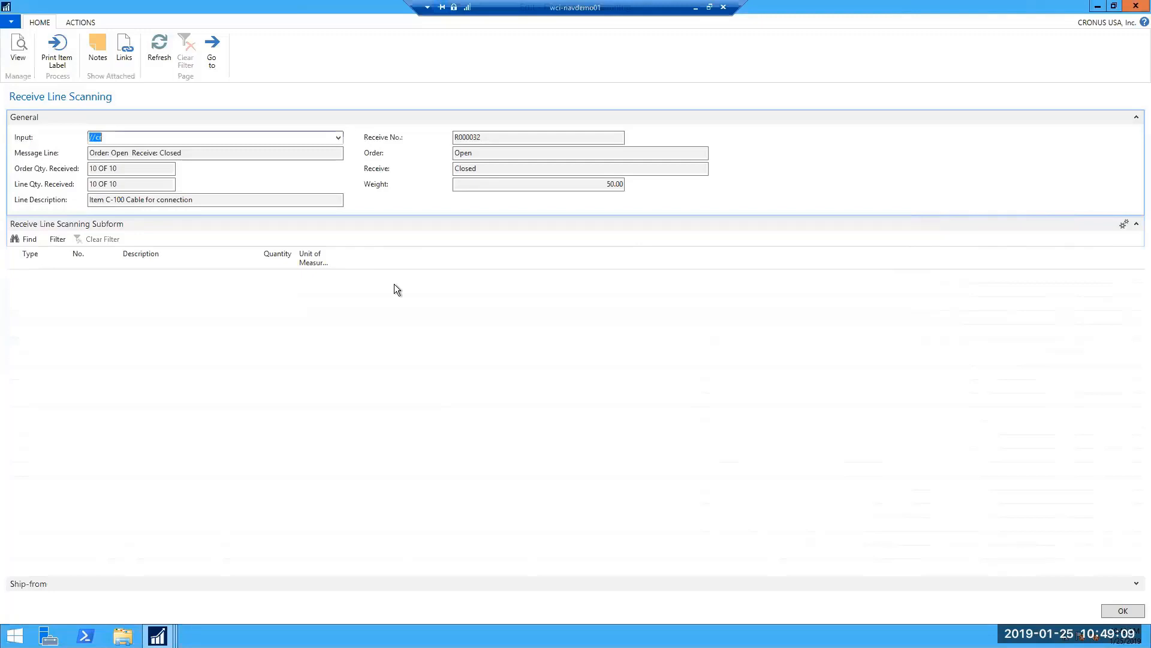
pyautogui.write('//vo')
pyautogui.press('Return')
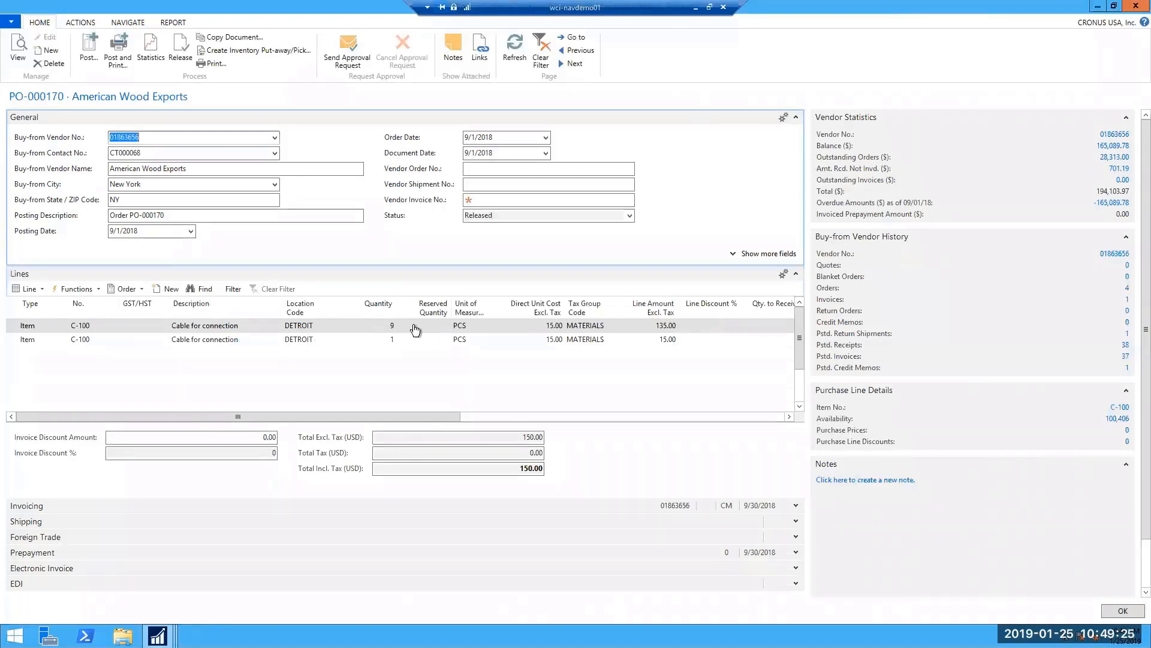
# Step: Check the purchase order's quantity and over-receive columns, and tick the second over-receive checkbox for the 1-piece C-100 line
pyautogui.moveTo(440, 419); pyautogui.dragTo(469, 420)
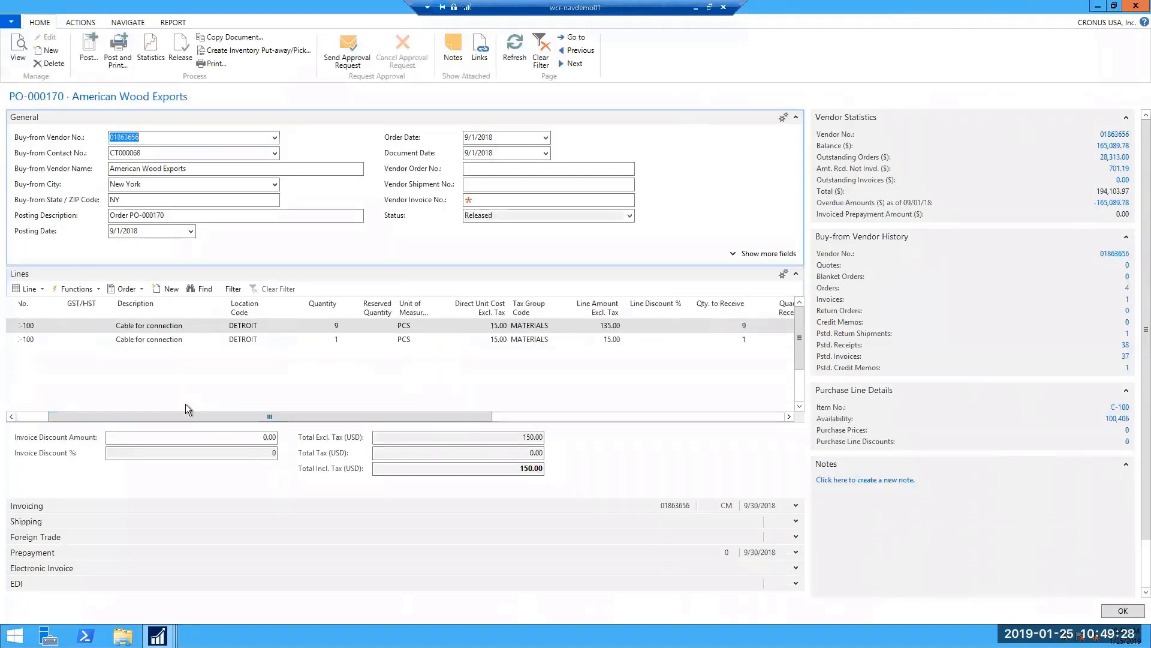
pyautogui.moveTo(192, 419); pyautogui.dragTo(85, 423)
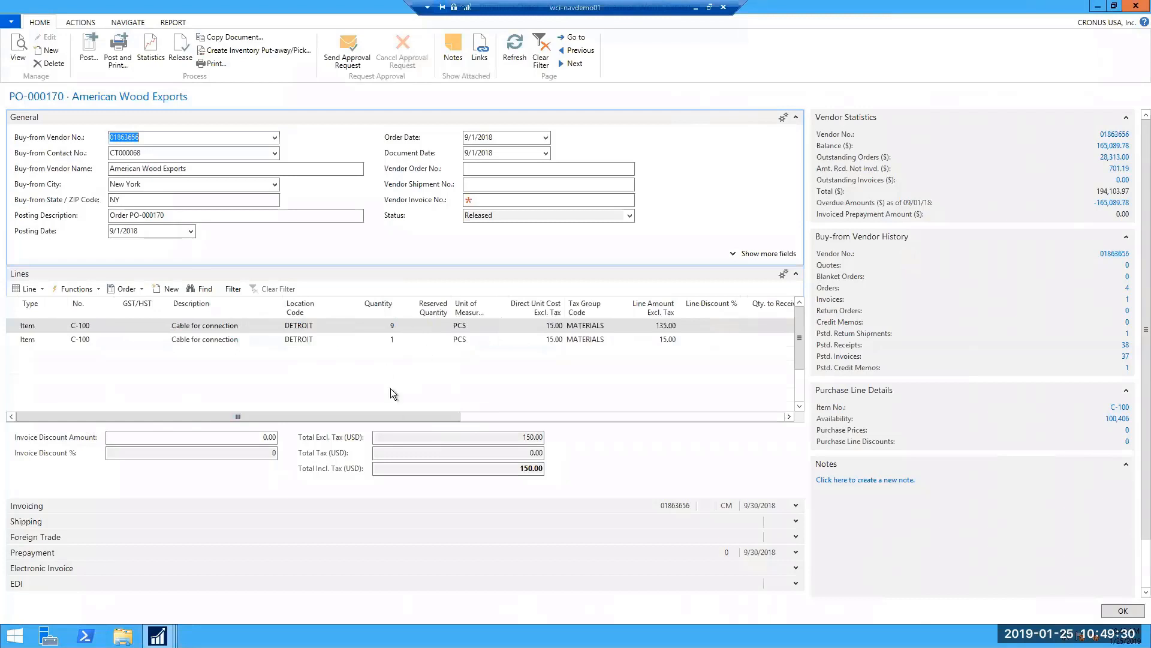
pyautogui.moveTo(401, 417); pyautogui.dragTo(765, 437)
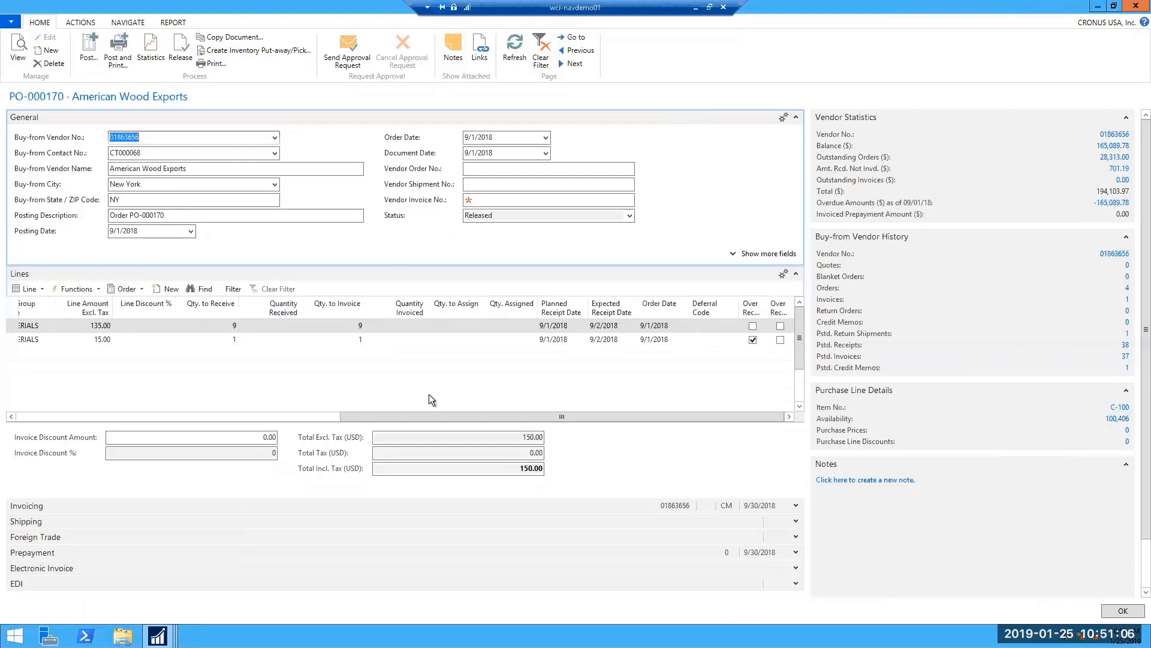
pyautogui.moveTo(437, 417); pyautogui.dragTo(88, 414)
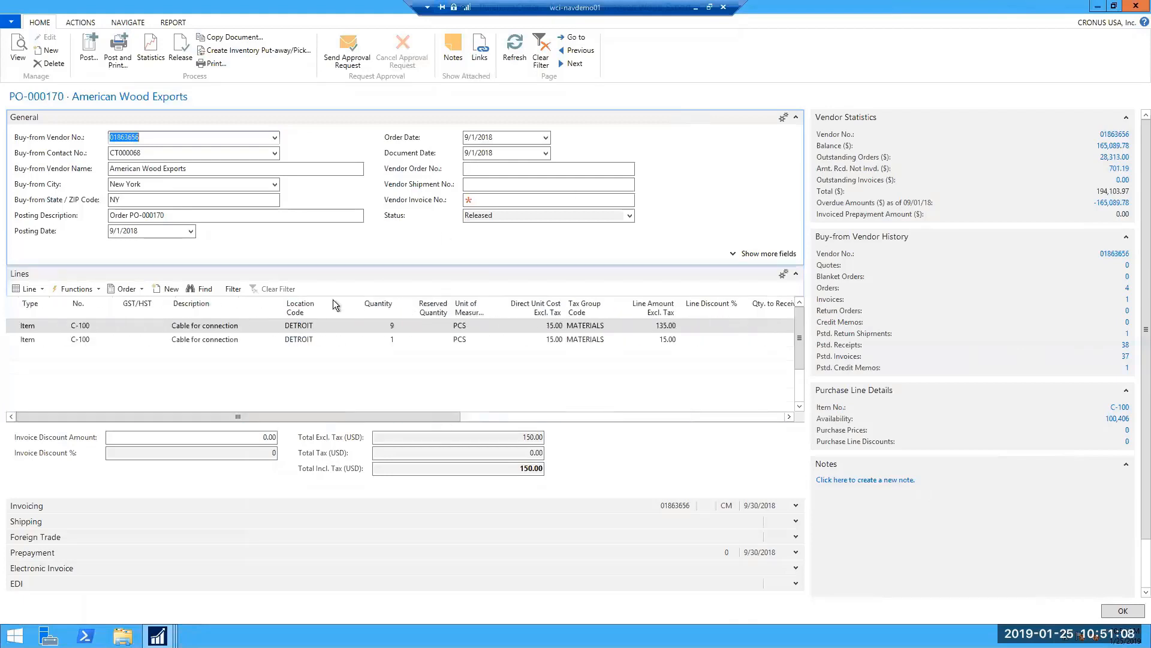
pyautogui.moveTo(399, 420); pyautogui.dragTo(801, 427)
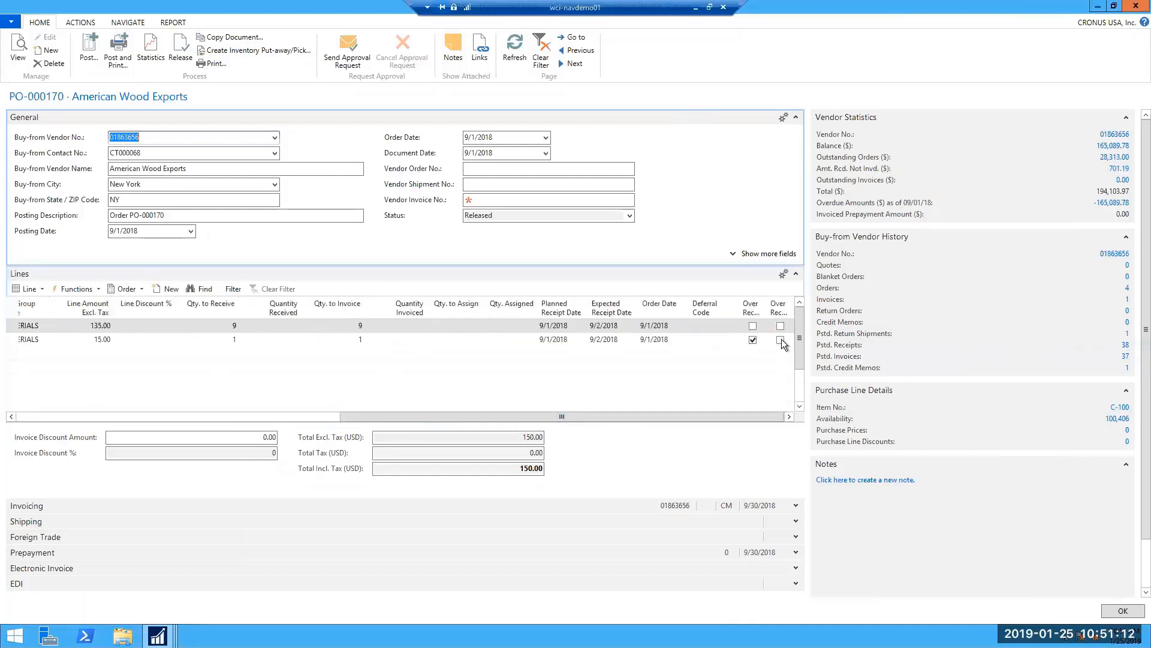
pyautogui.click(780, 339)
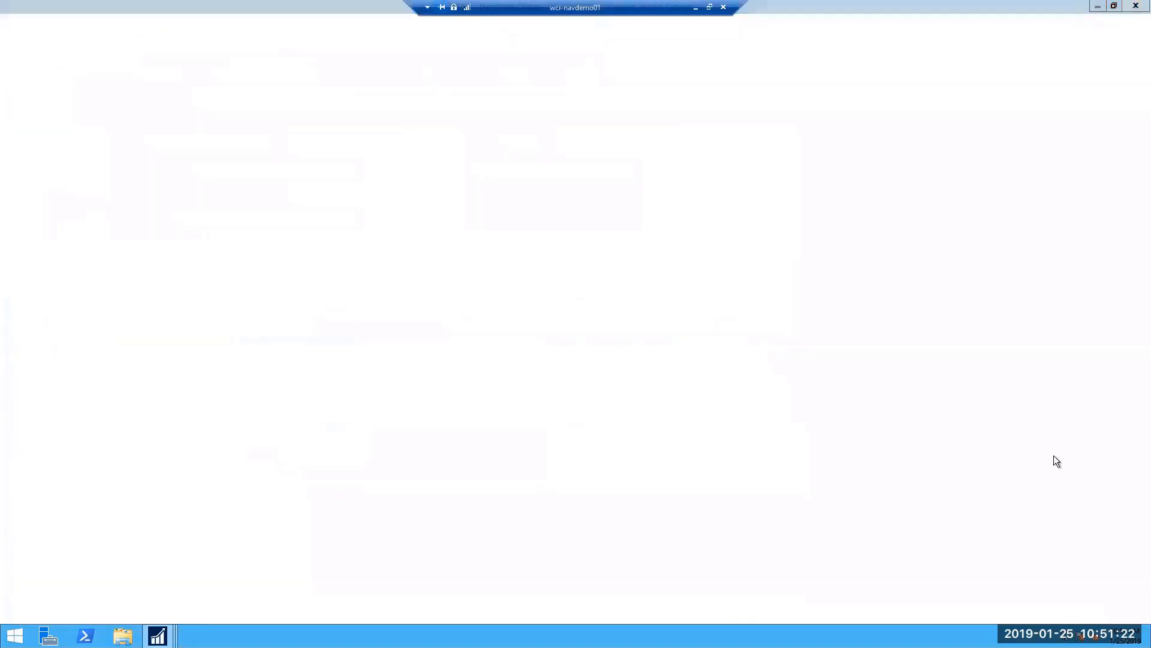
# Step: Close the order in Receive Line Scanning with the command //co
pyautogui.write('//')
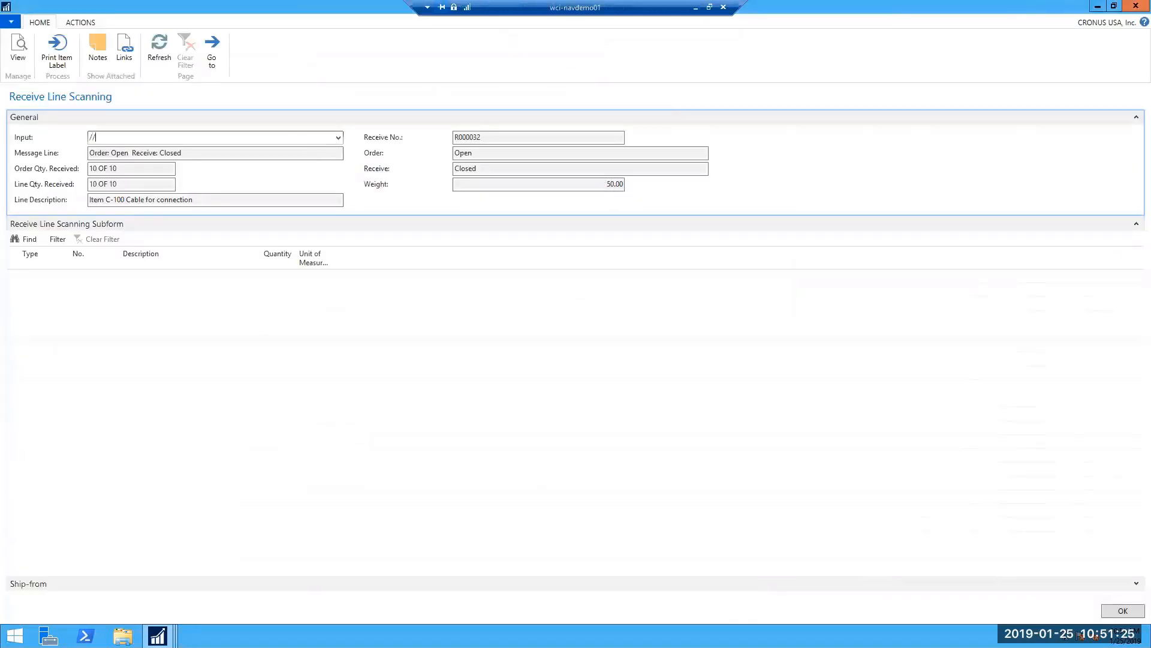
pyautogui.write('co')
pyautogui.press('Return')
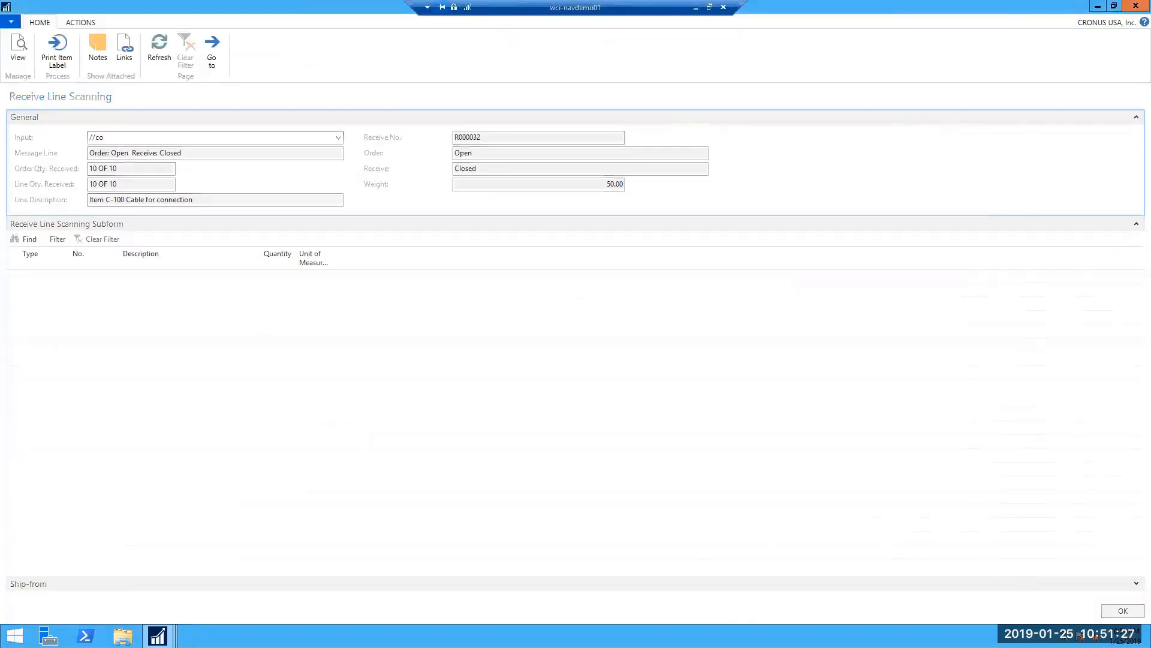